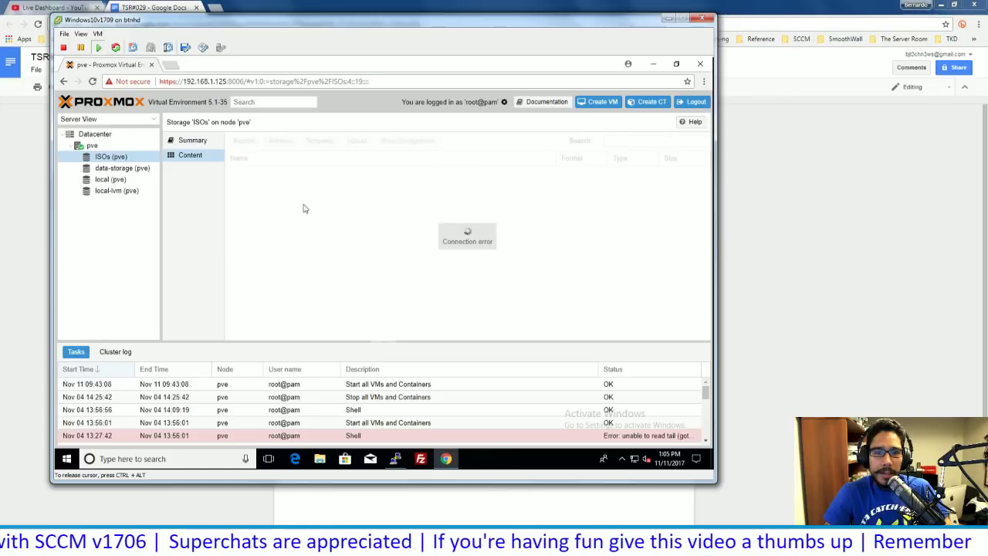
Log out of the Proxmox web interface and restart the Chrome browser
click(117, 171)
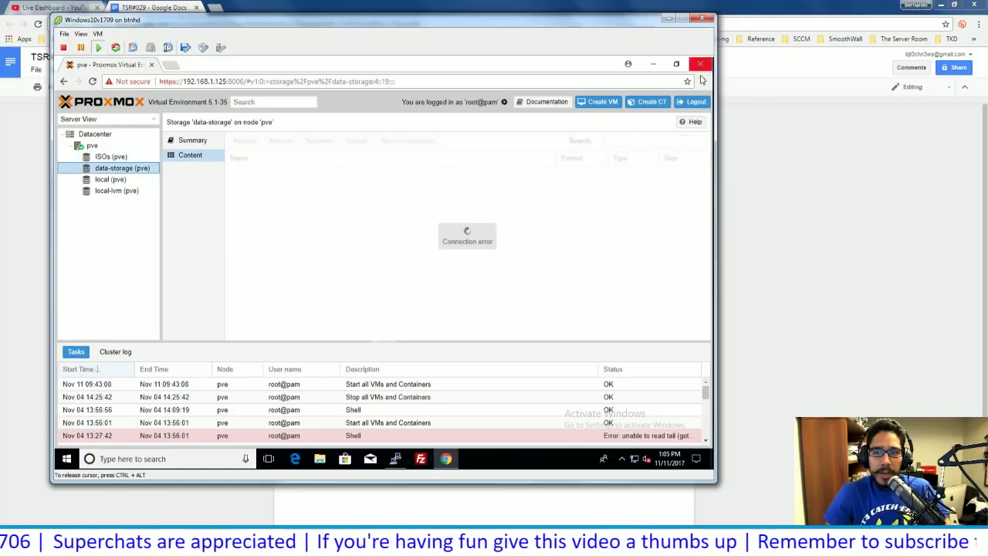
click(693, 104)
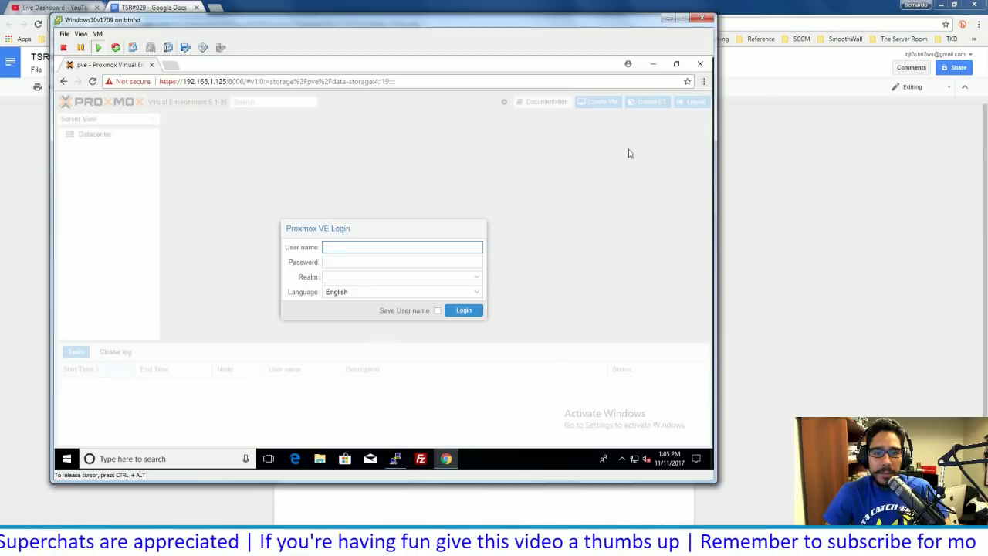
click(700, 63)
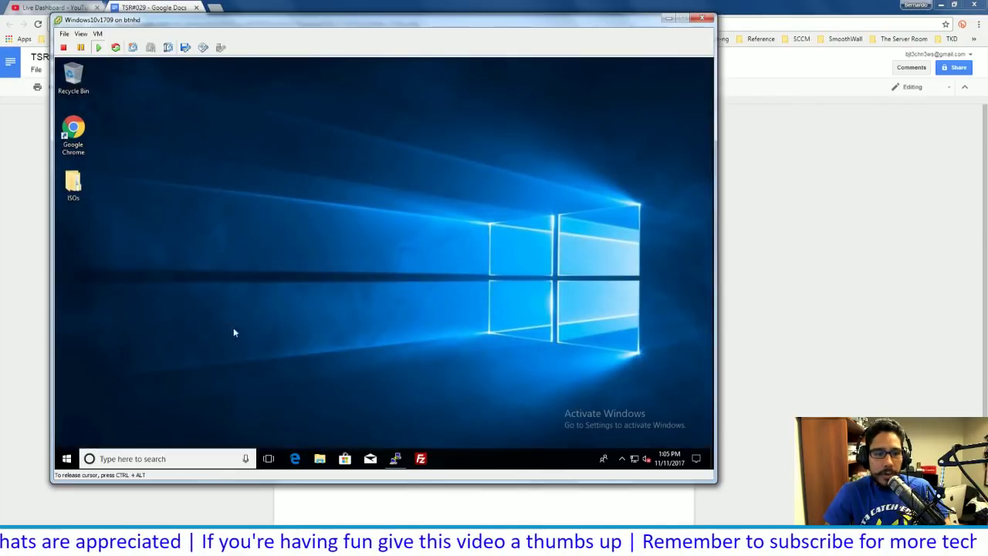
double_click(71, 129)
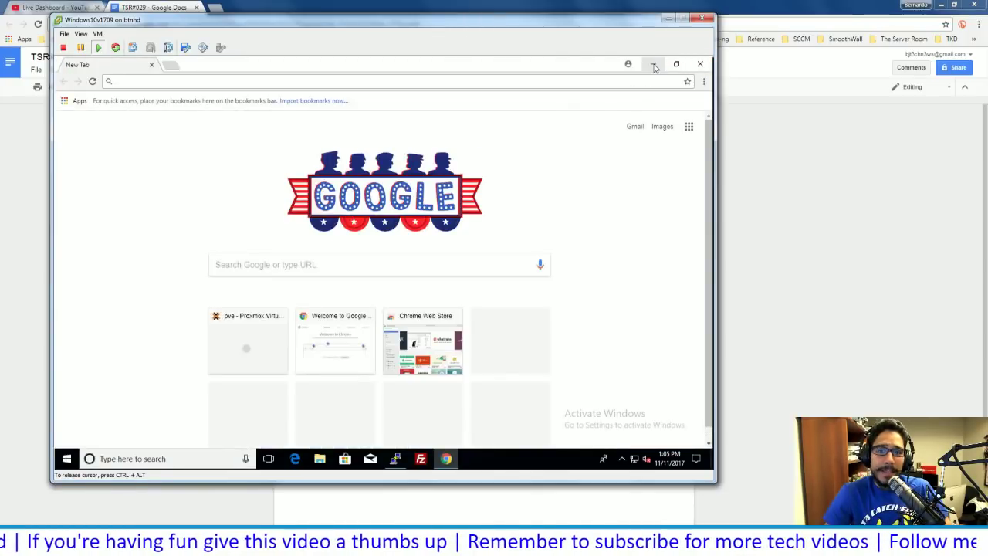
click(653, 66)
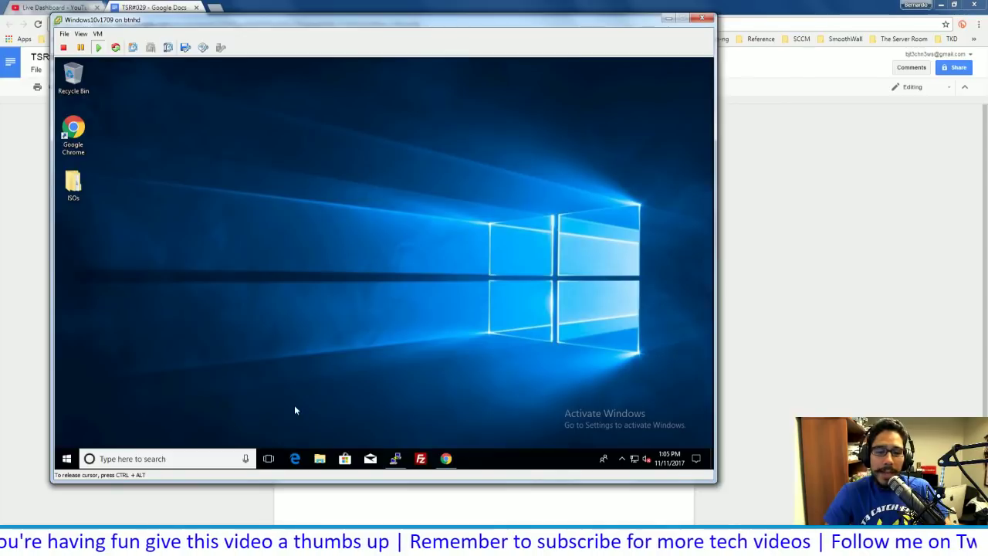
click(446, 460)
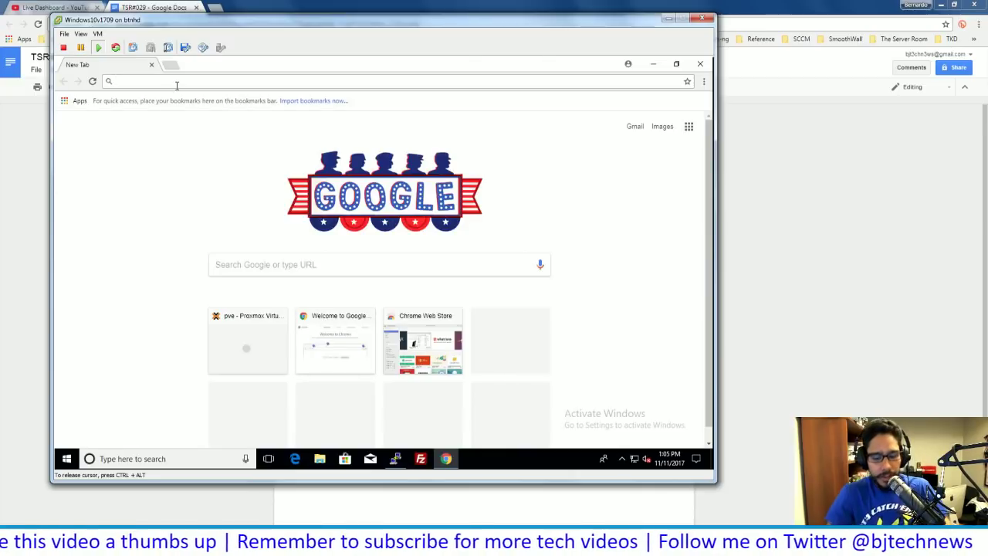
Open 192.168.1.125:8006 past the certificate warning, log in as root, dismiss the subscription notice
text(192.168.1.125:8006)
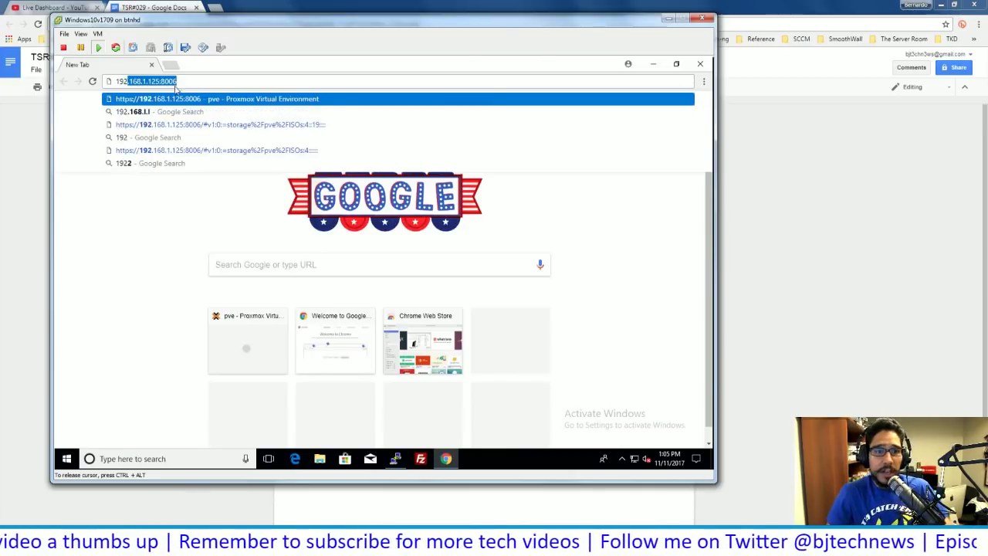
key(Return)
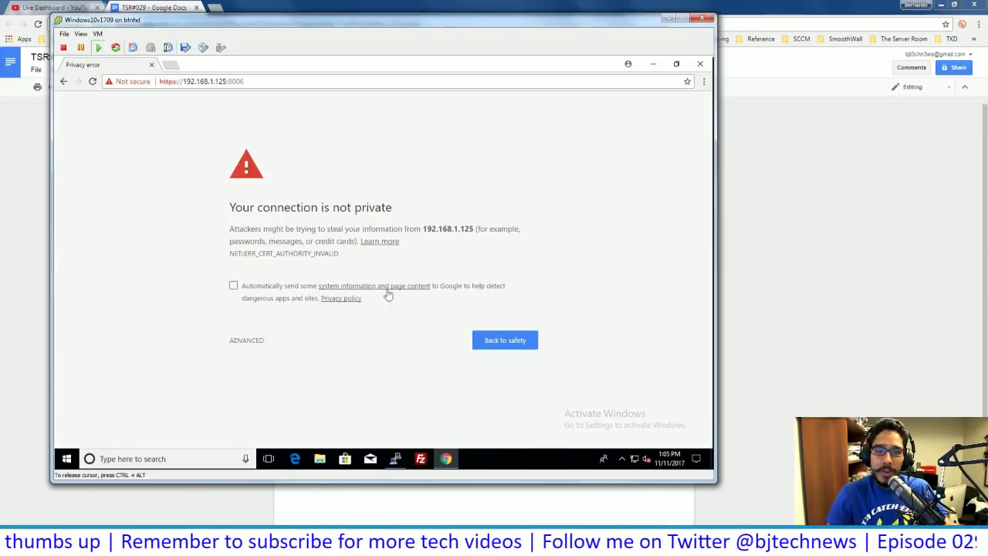
click(240, 344)
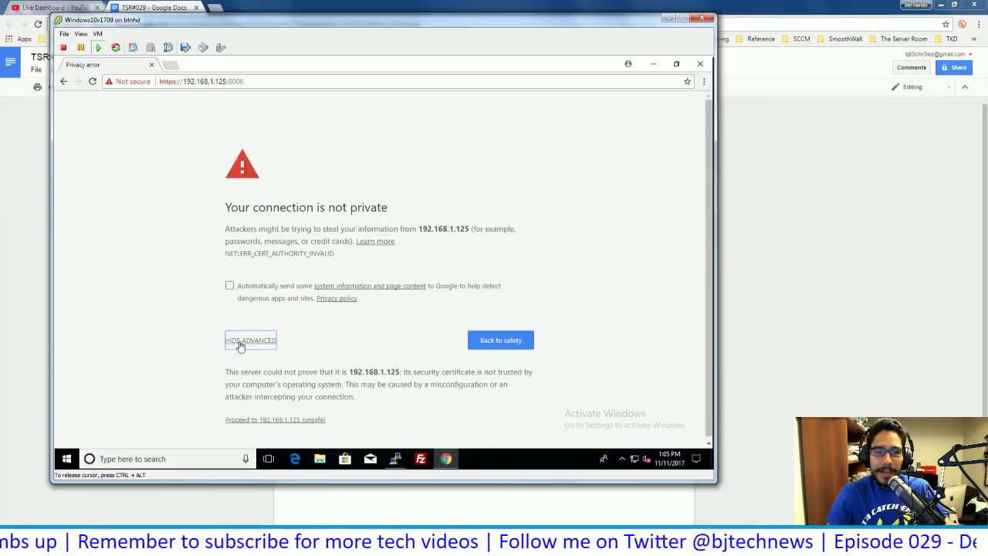
click(280, 419)
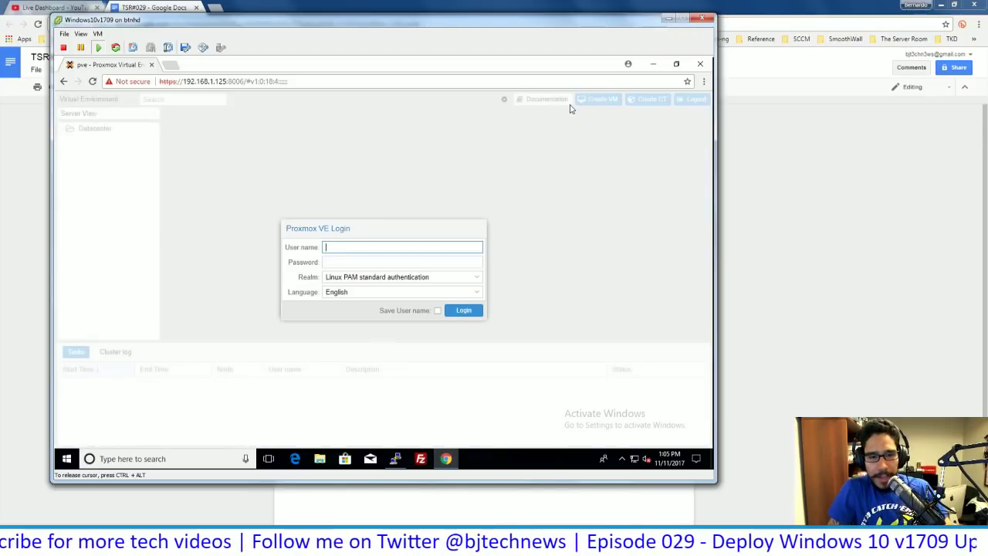
text(root)
key(Tab)
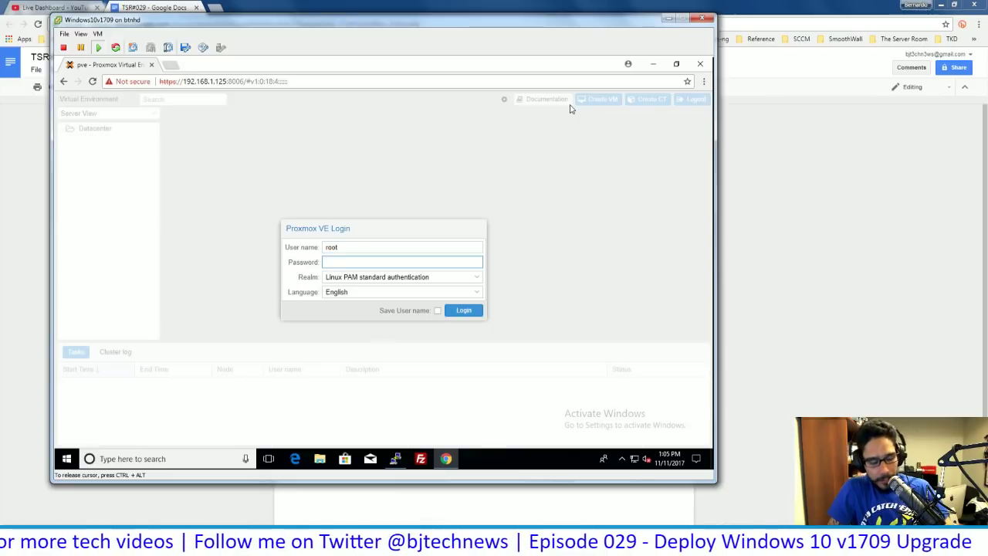
key(Return)
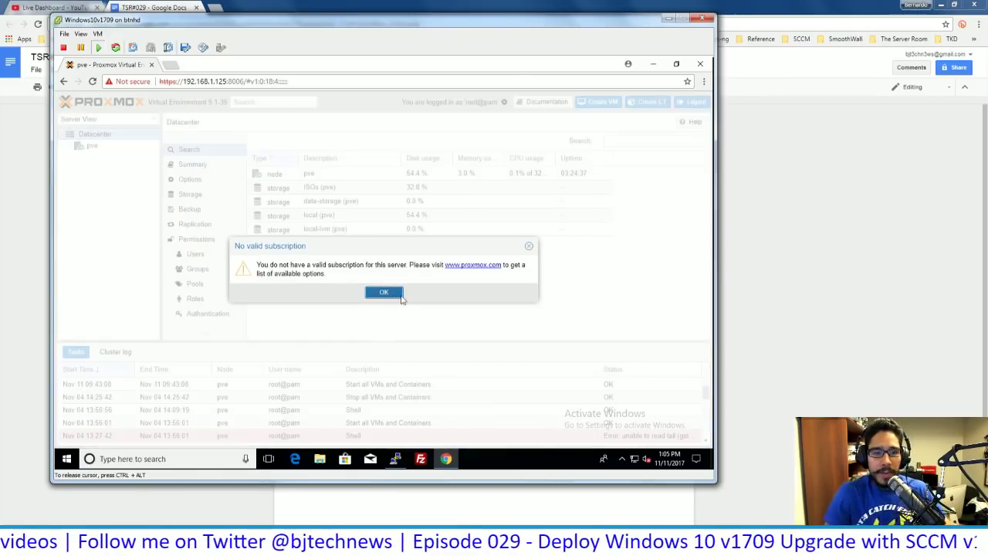
click(383, 293)
Show the Content of the ISOs storage on node pve, then minimize the browser
click(92, 145)
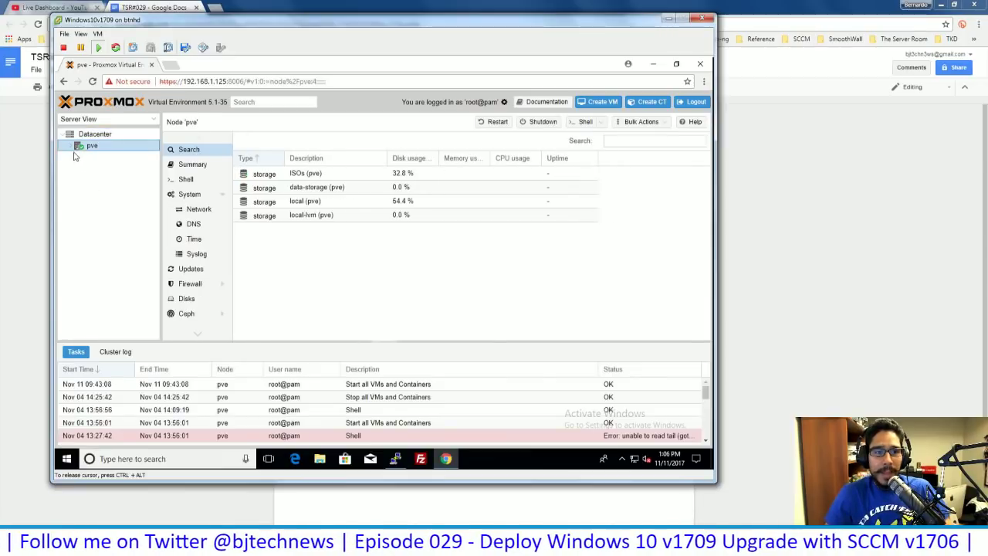
click(72, 145)
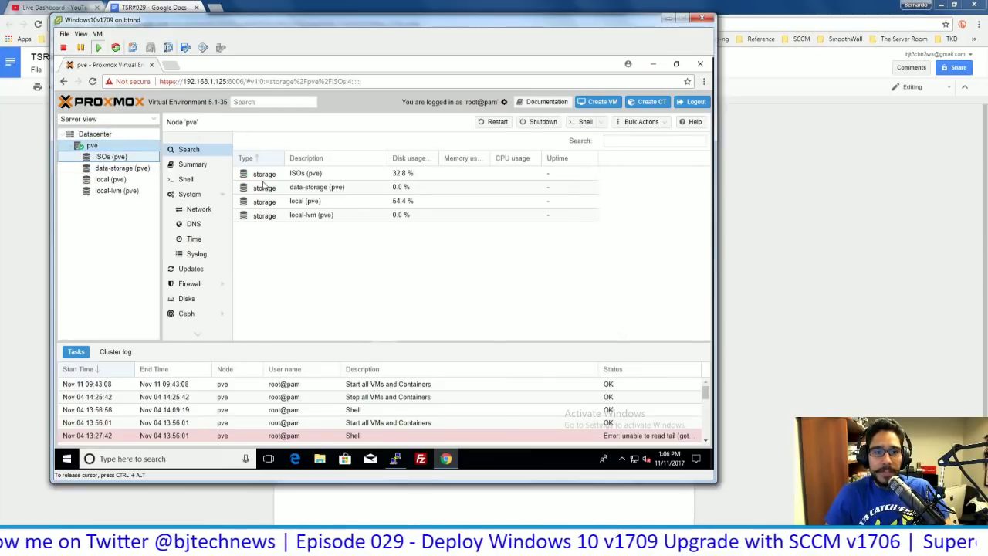
click(116, 159)
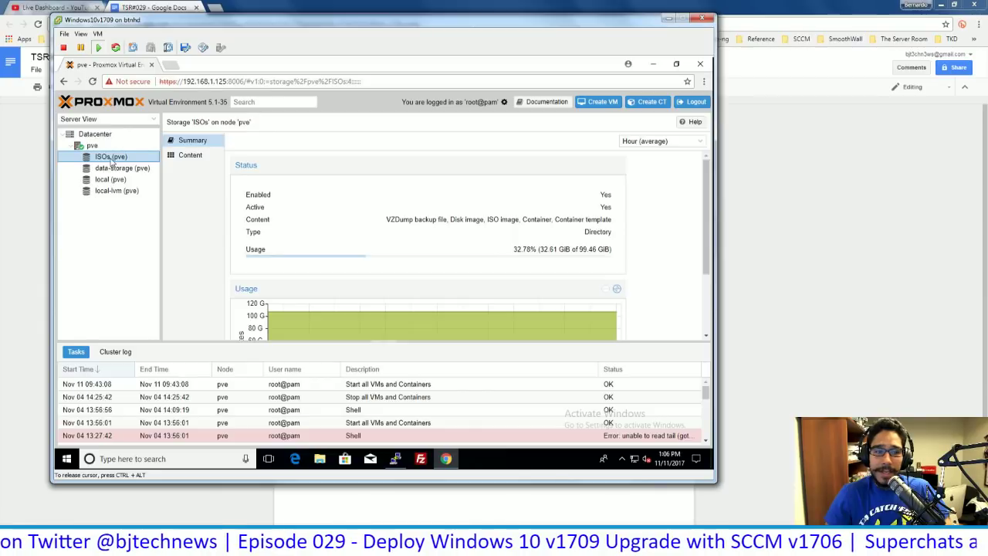
click(193, 157)
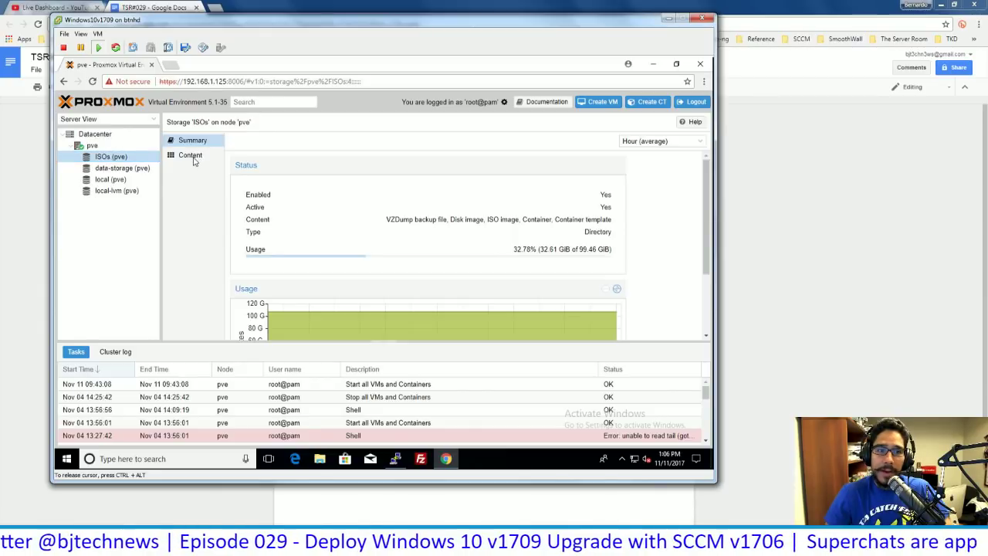
click(653, 64)
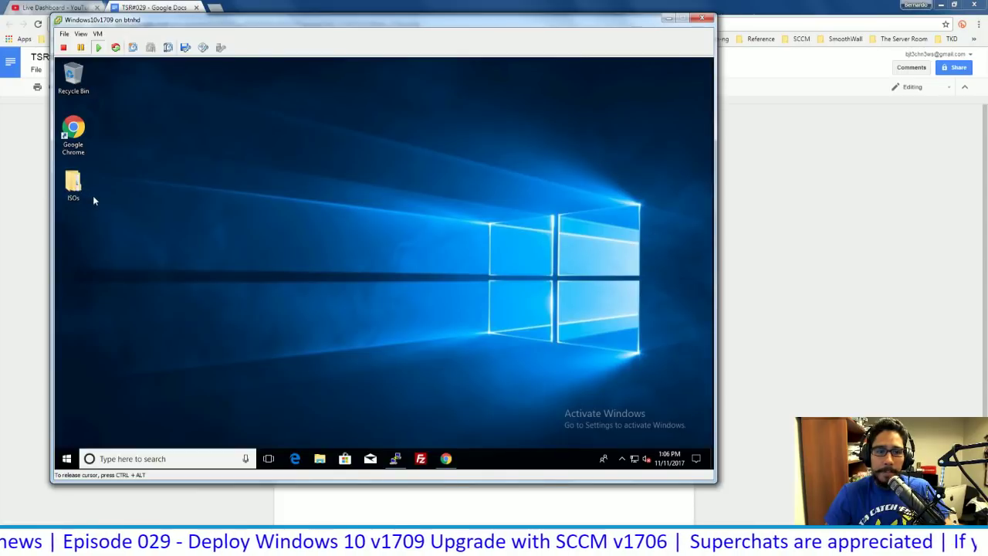
Browse the ISOs desktop folder into template\iso and widen the Name column, then return to PuTTY
double_click(91, 194)
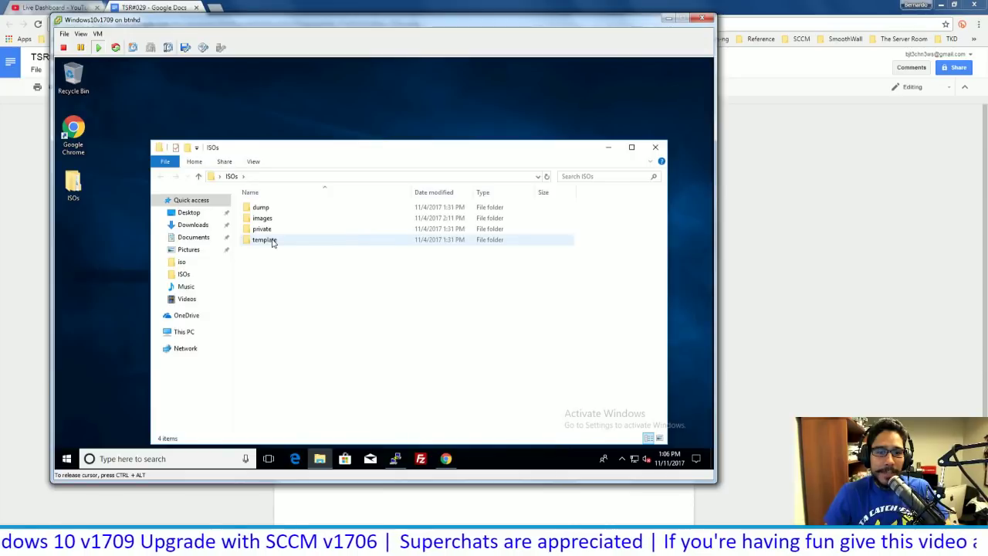
double_click(270, 239)
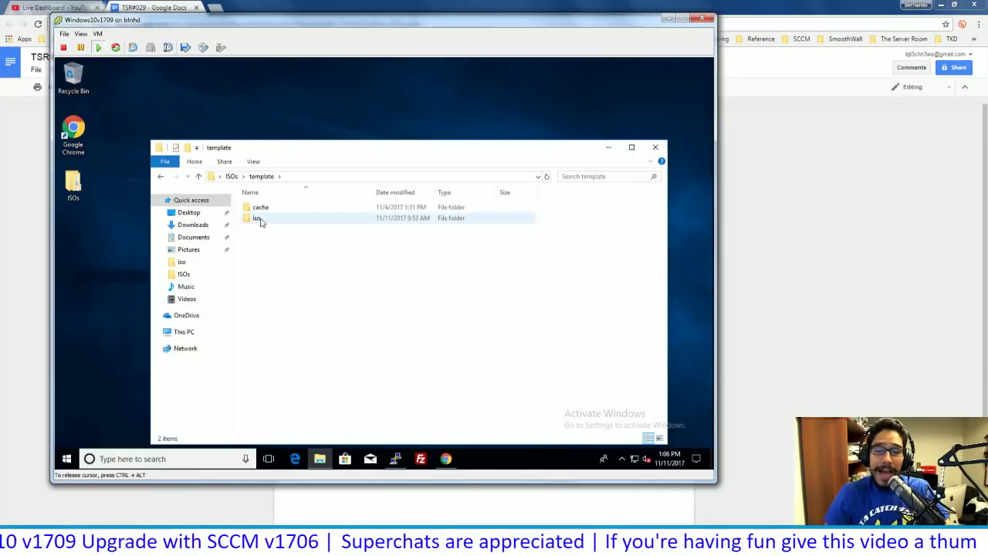
click(260, 220)
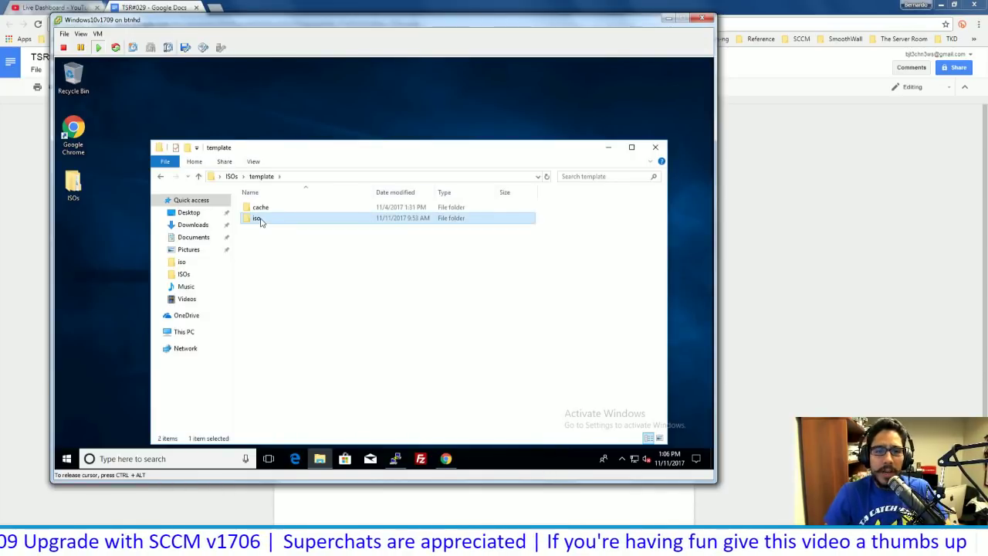
double_click(261, 221)
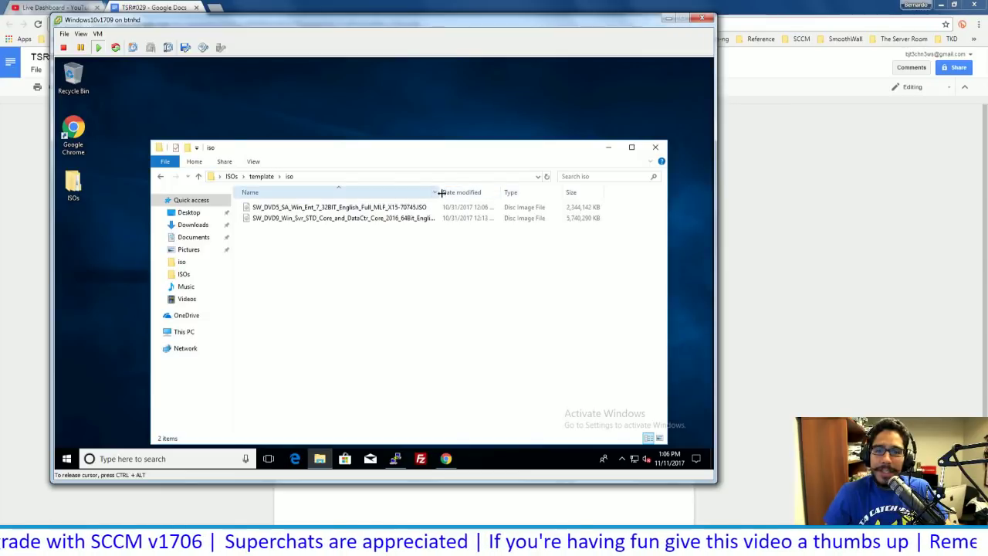
drag(441, 193, 475, 193)
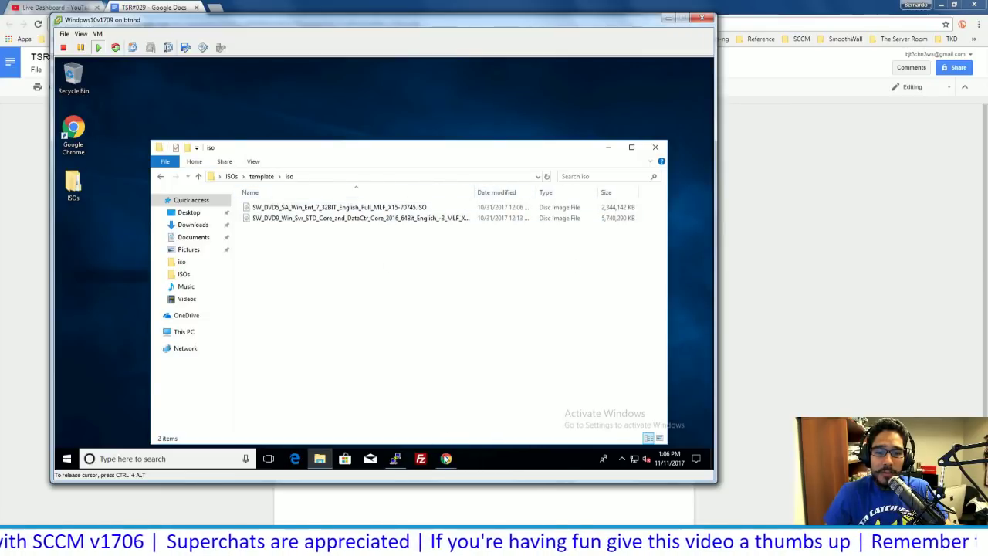
click(446, 458)
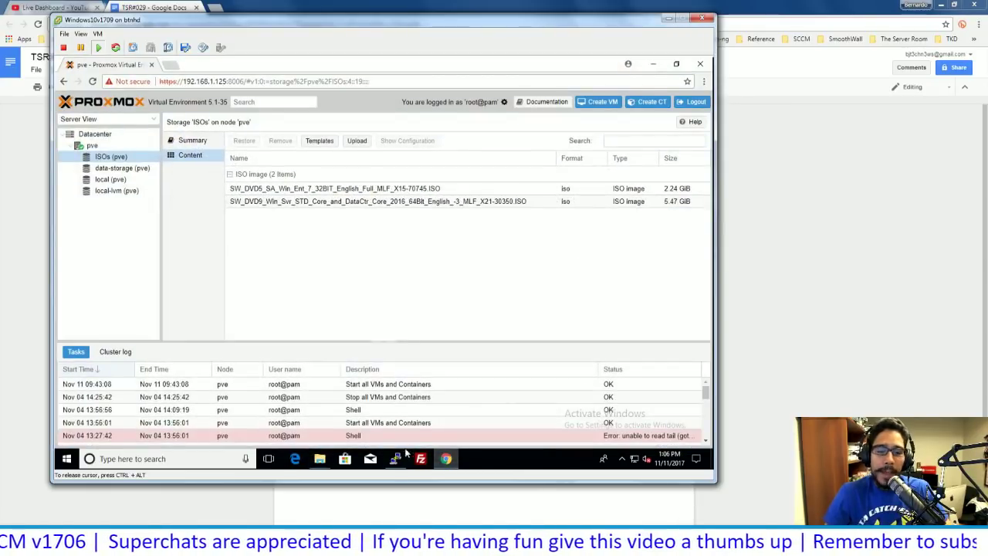
click(396, 460)
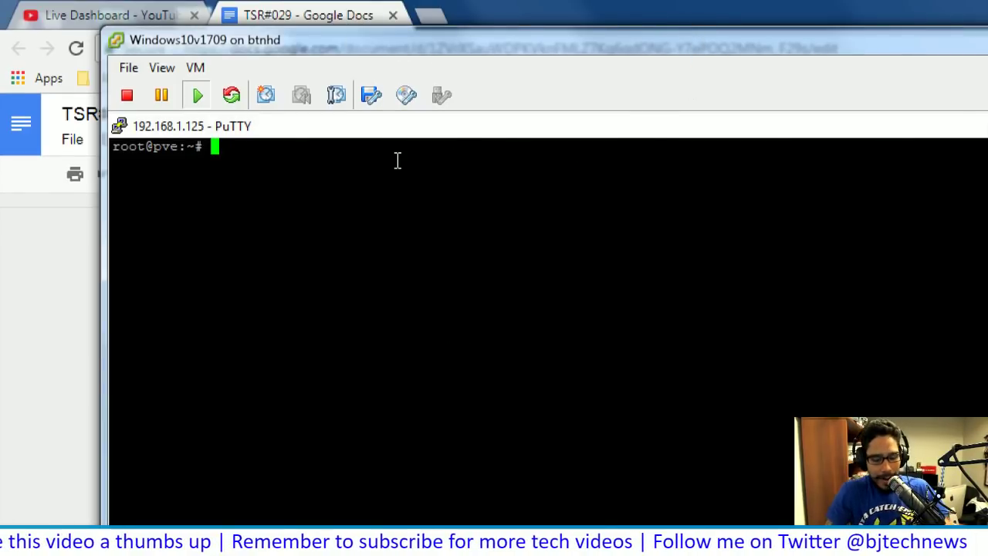
Change to /mnt/pc-btnhd and list its folders with ls -l
text(c)
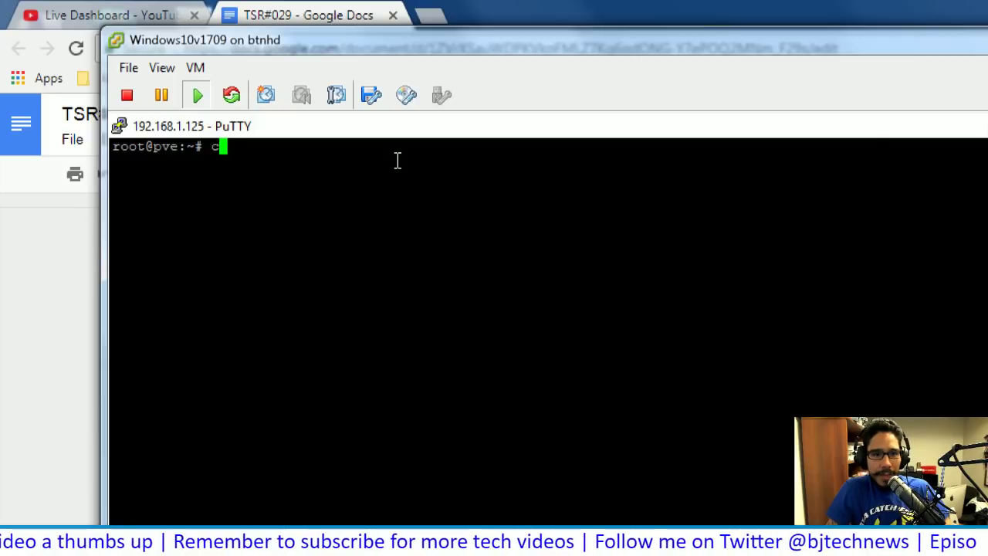
text(d /mnt/pc-btn)
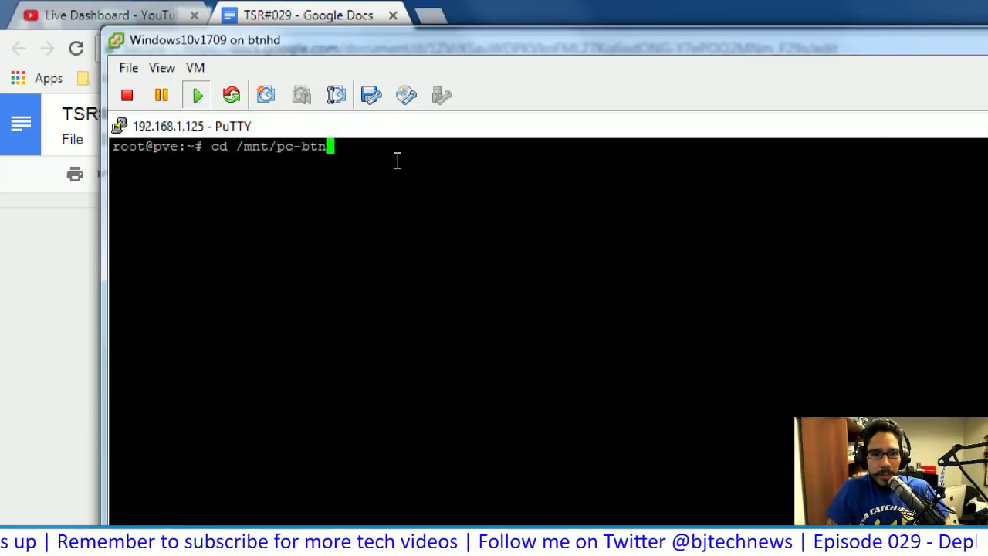
text(hd)
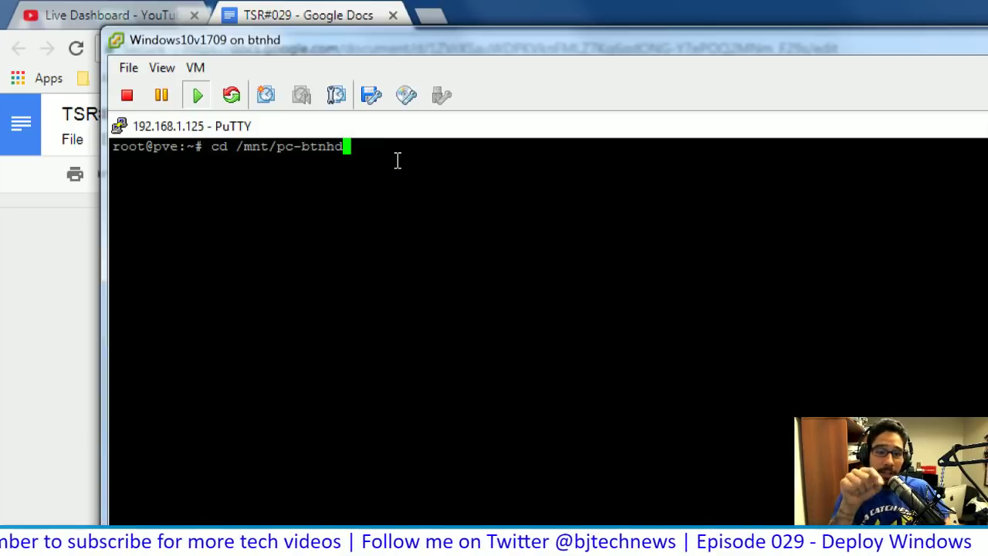
key(Return)
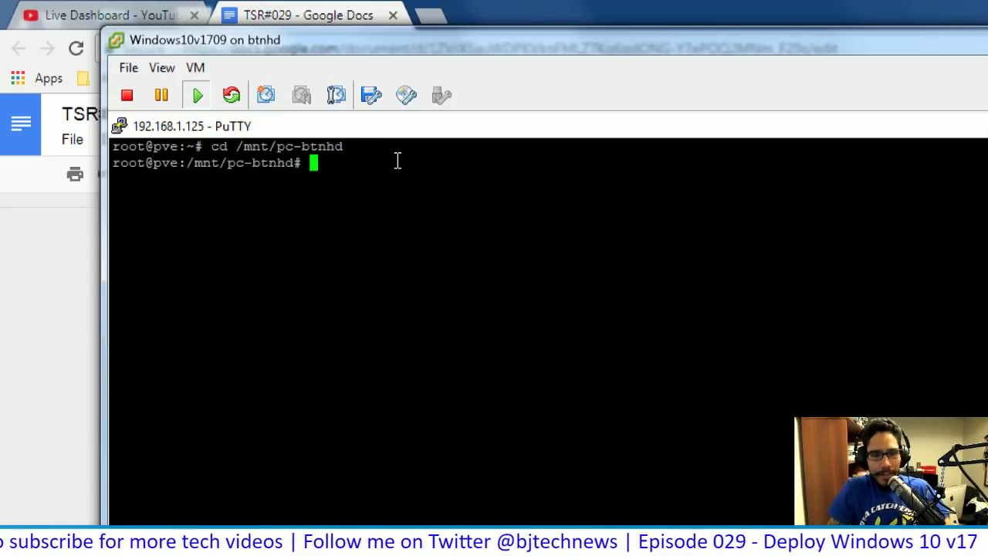
text(ls -l)
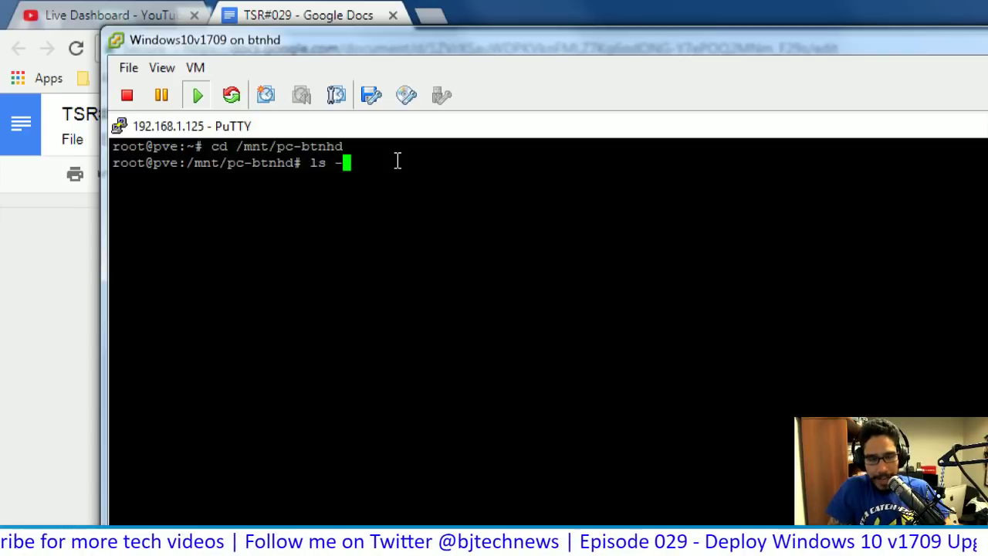
key(Return)
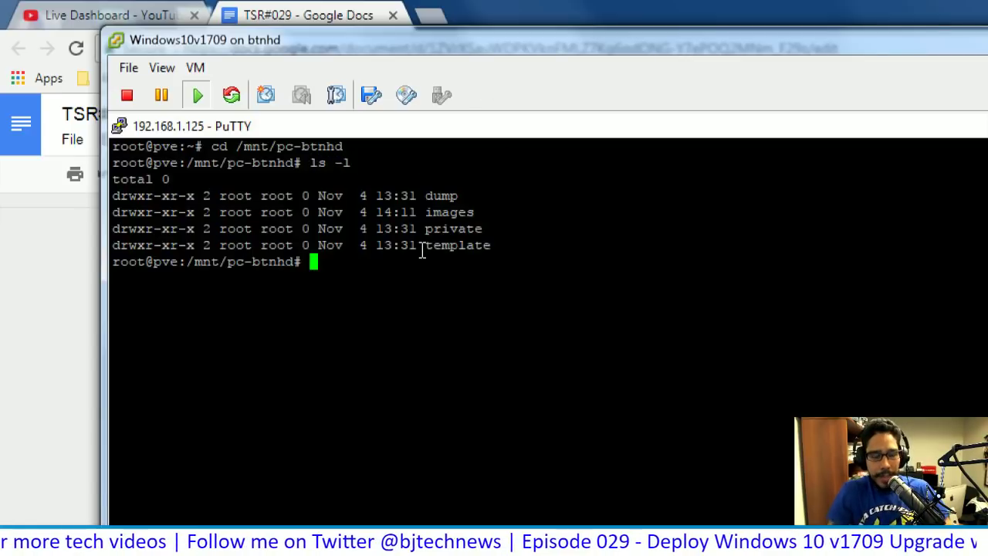
List the two ISO files in template/iso with ls -l, then minimize PuTTY
text(cd tem)
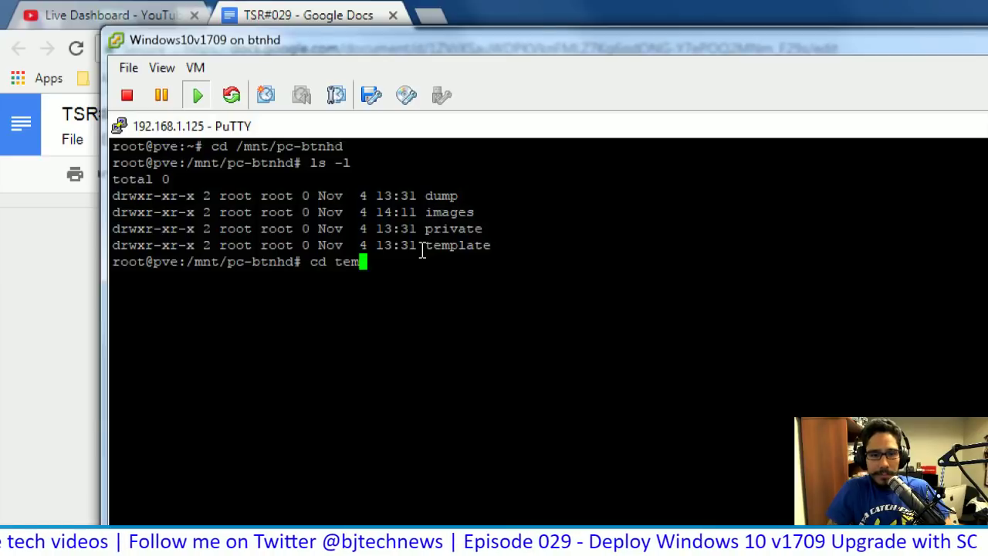
text(plate)
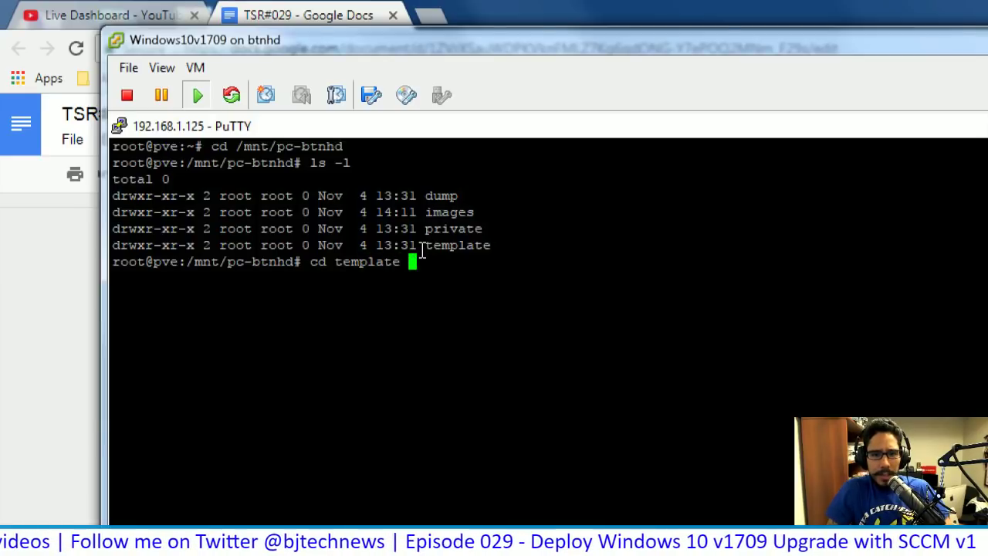
key(BackSpace)
text(/iso)
key(Return)
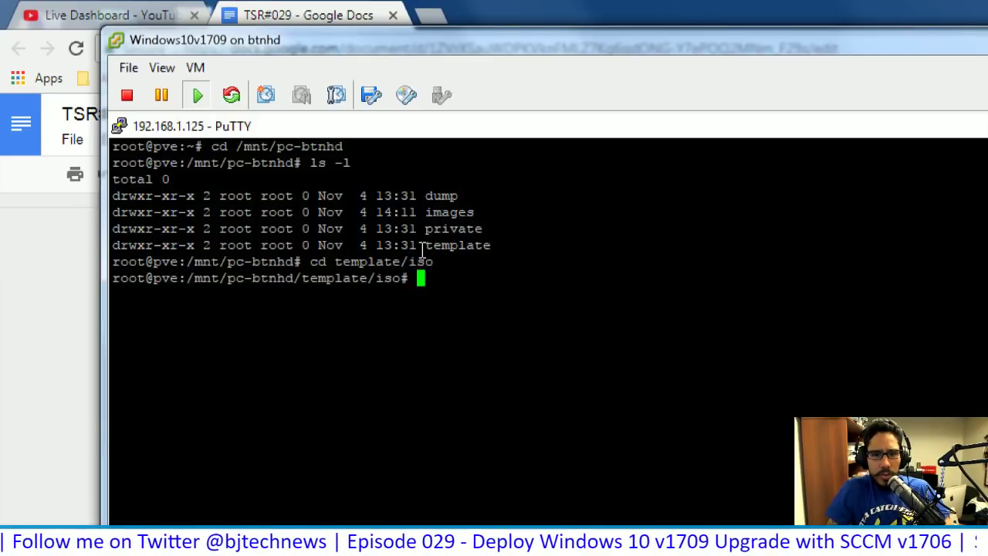
text(ls -l)
key(Return)
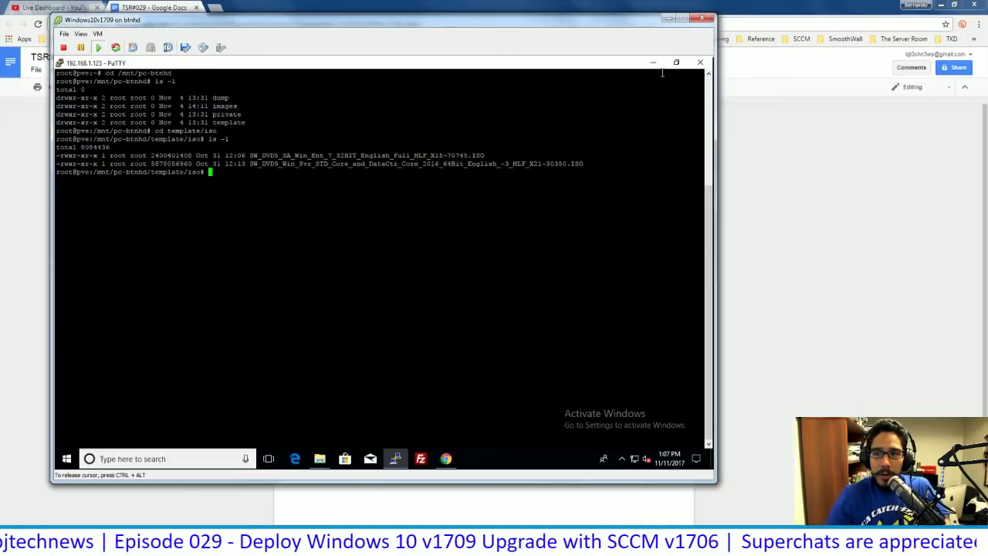
click(653, 62)
click(330, 267)
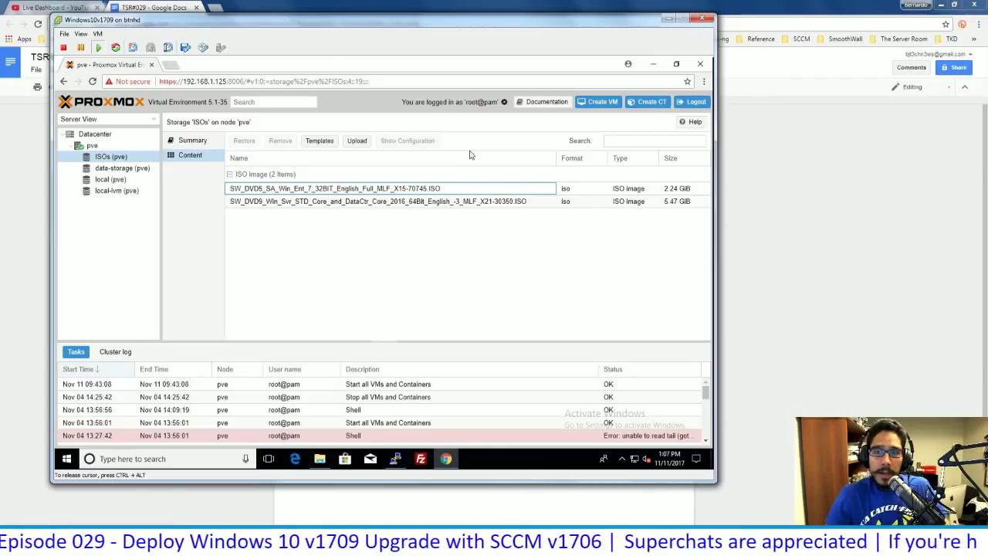
Start Create VM on node pve with ID 100, entering a first name and checking the empty pool list
click(601, 105)
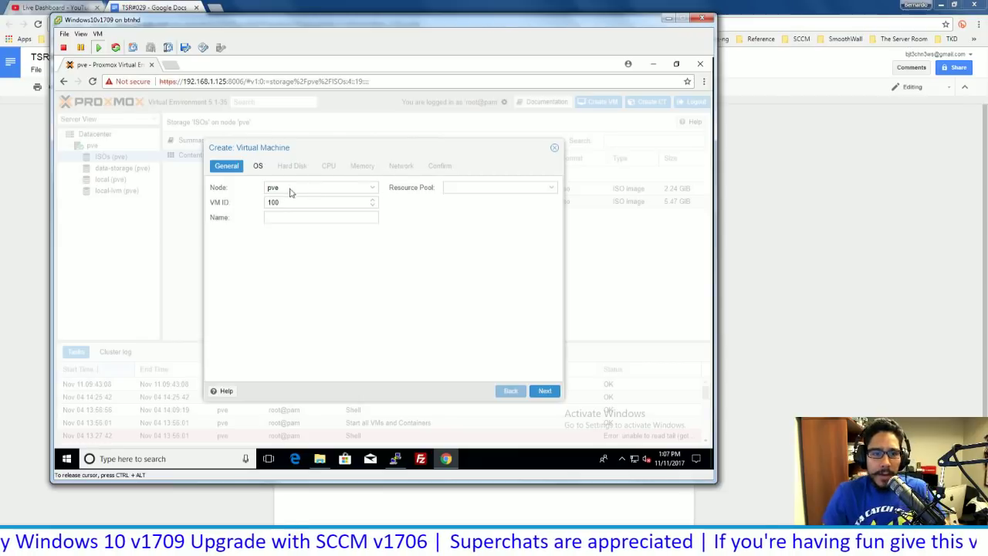
click(372, 188)
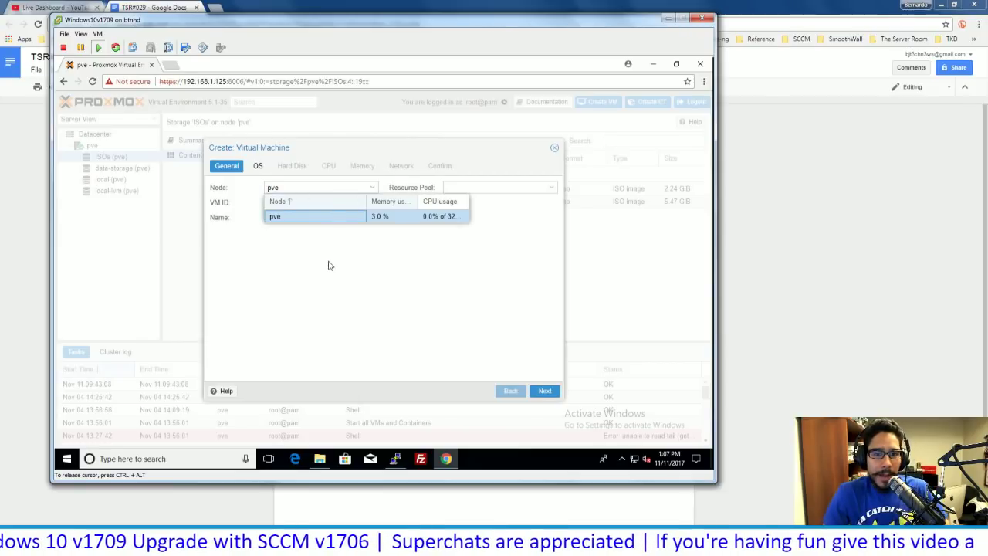
click(278, 202)
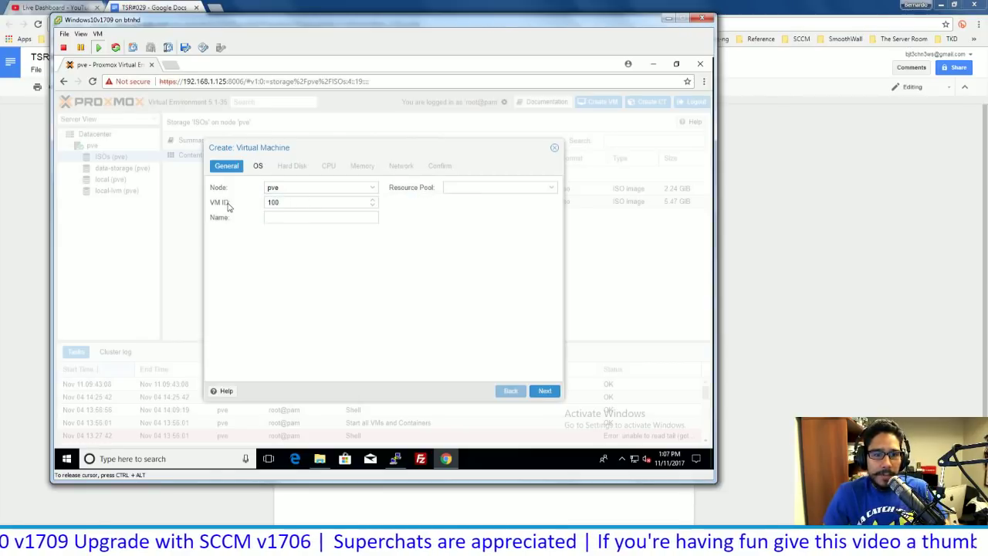
click(302, 217)
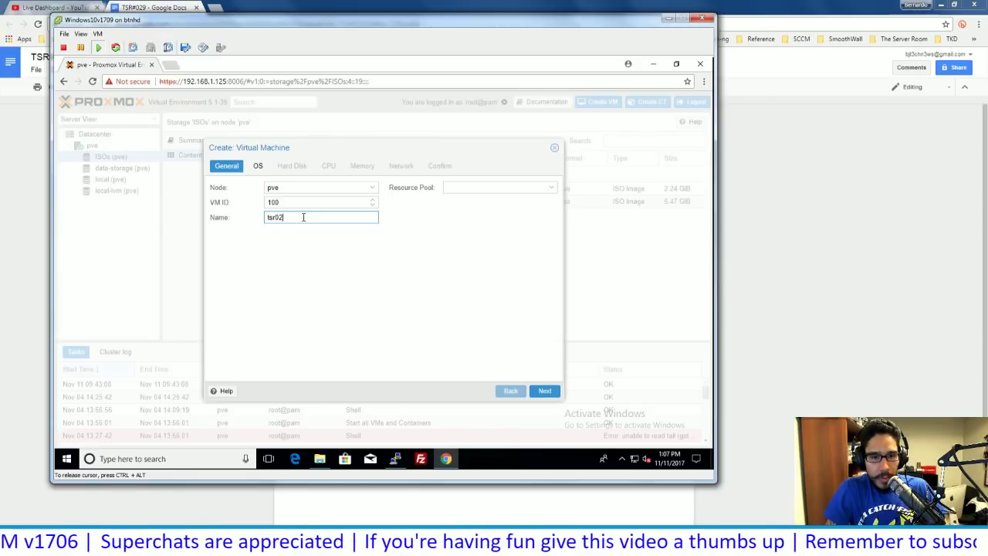
text(tsr029_test)
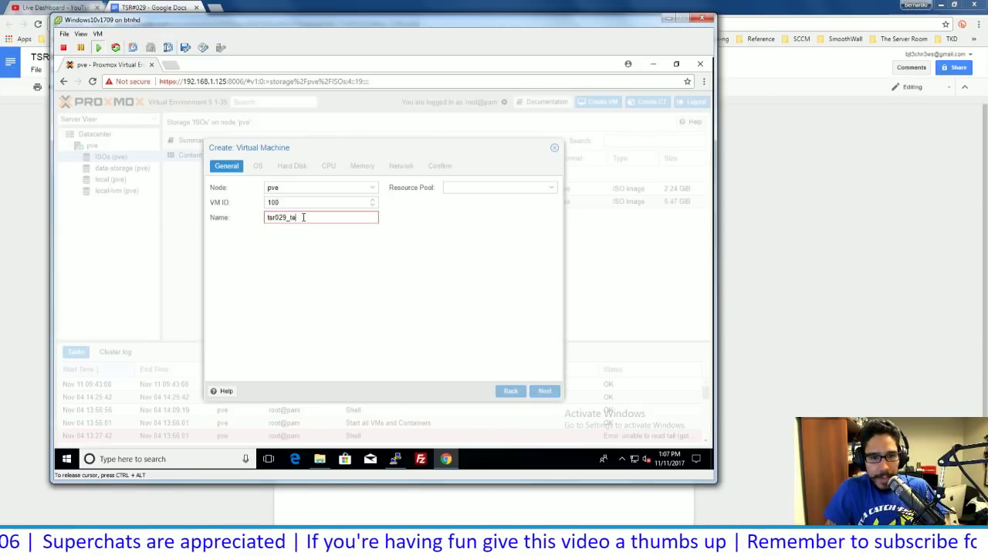
click(553, 189)
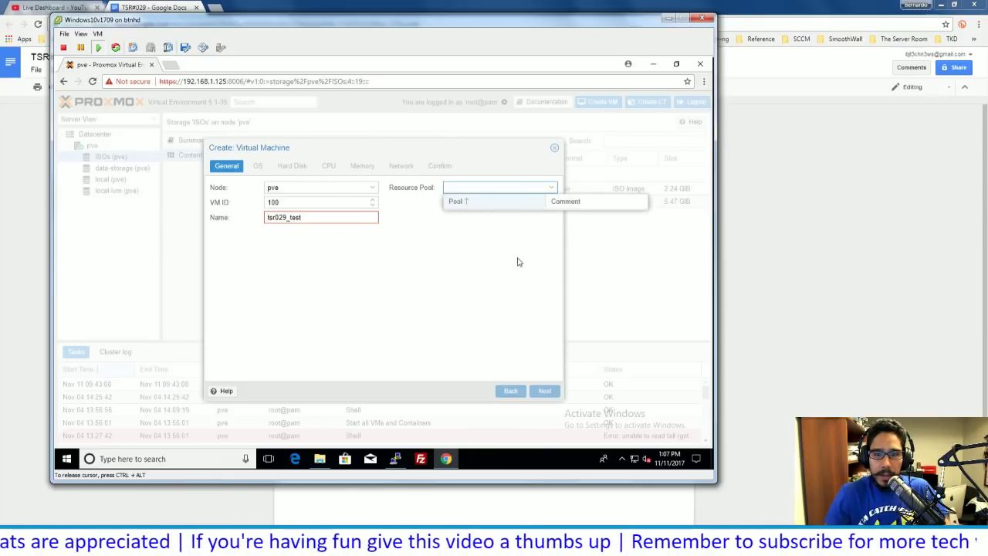
click(490, 296)
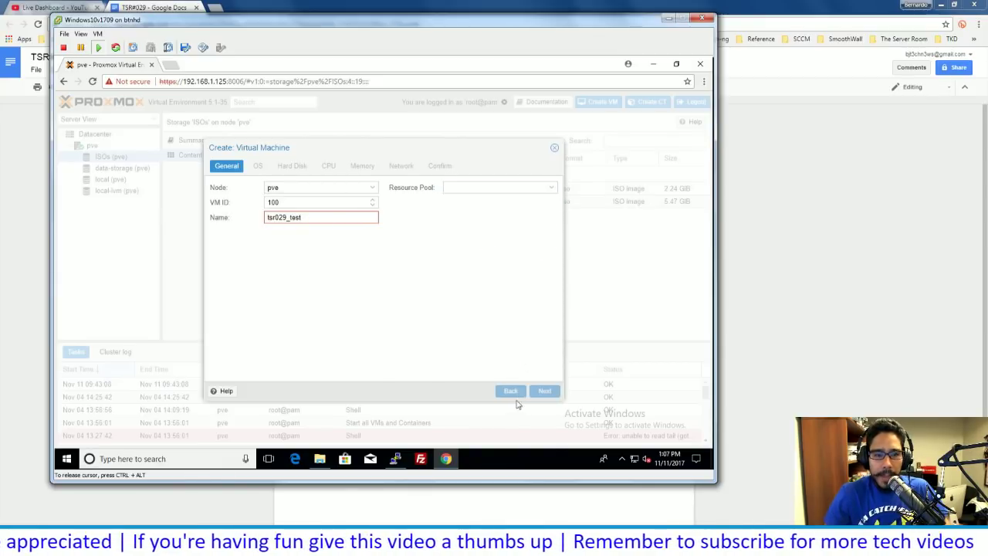
Replace the invalid name tsr029_test with bj-test and move to the OS step
click(326, 217)
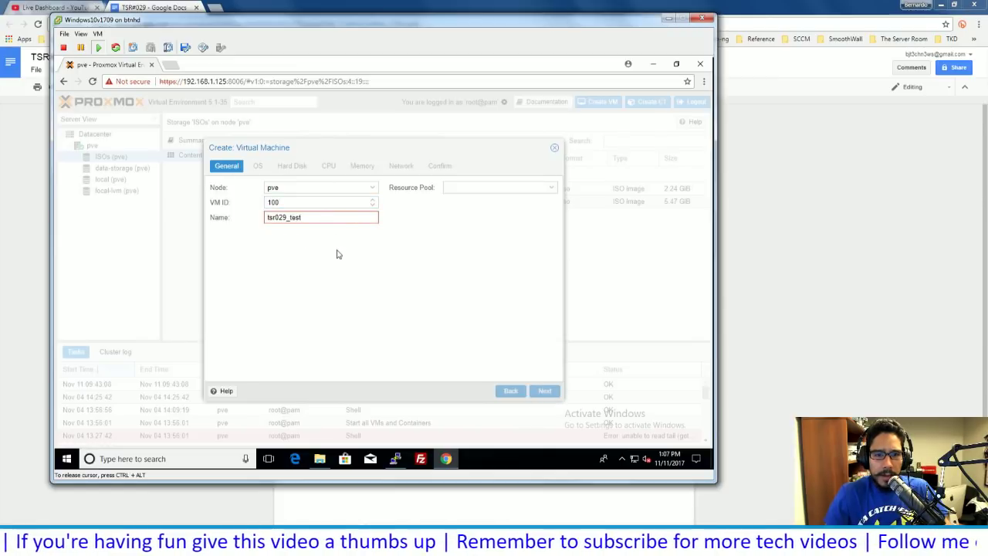
mouse_move(299, 217)
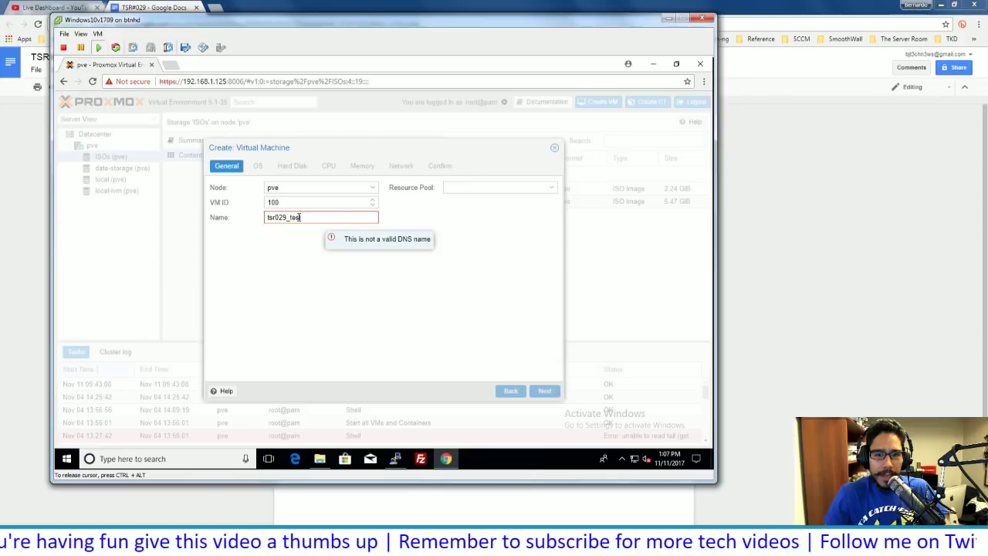
drag(307, 217, 227, 220)
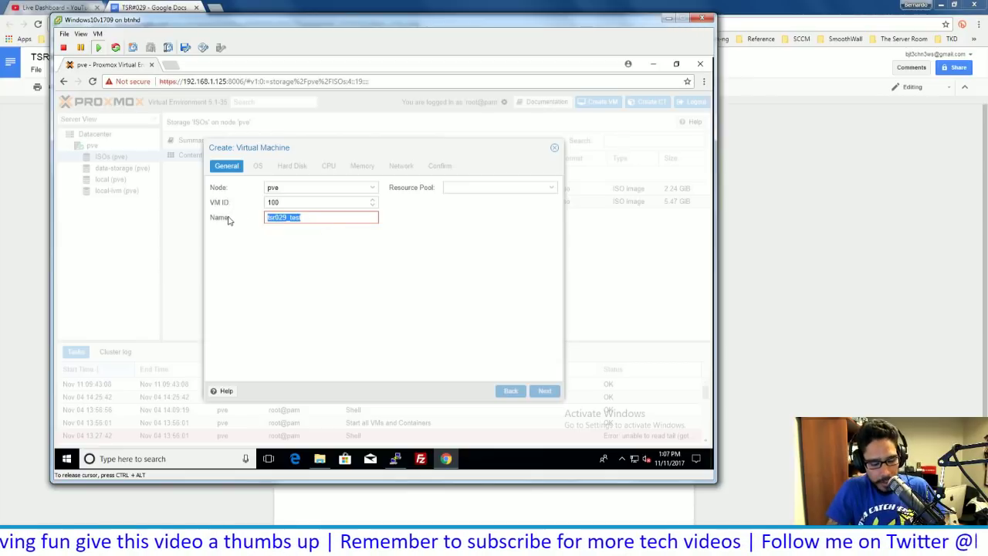
text(bj)
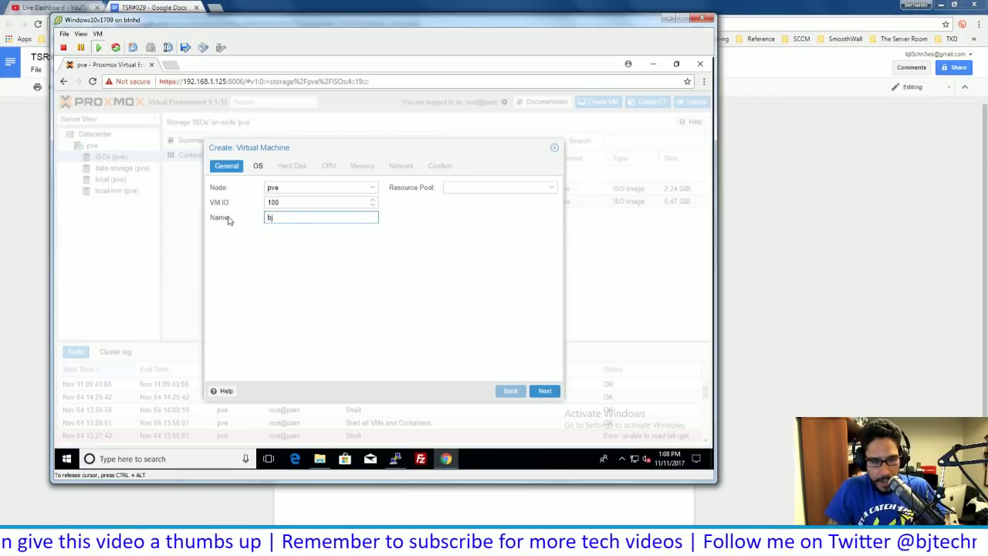
text(-test)
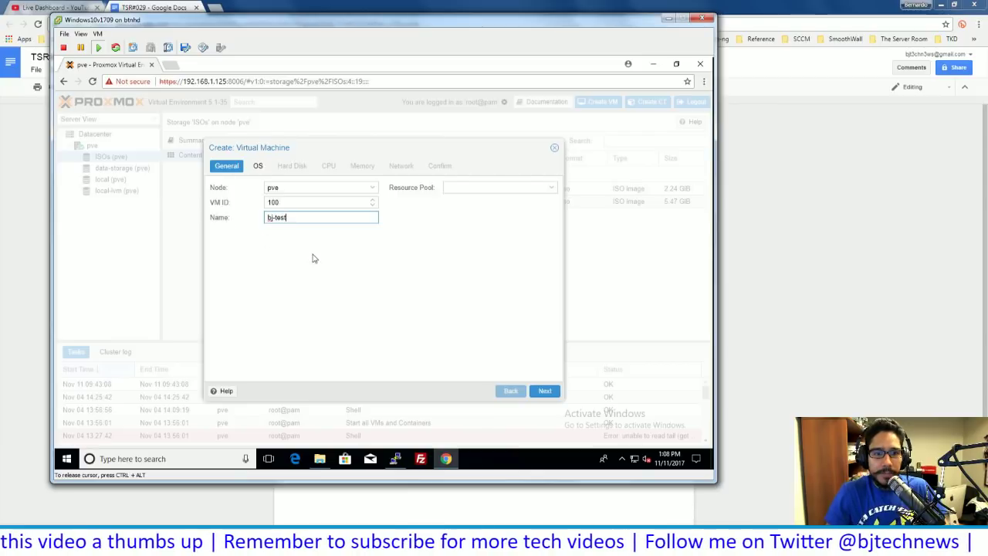
click(313, 257)
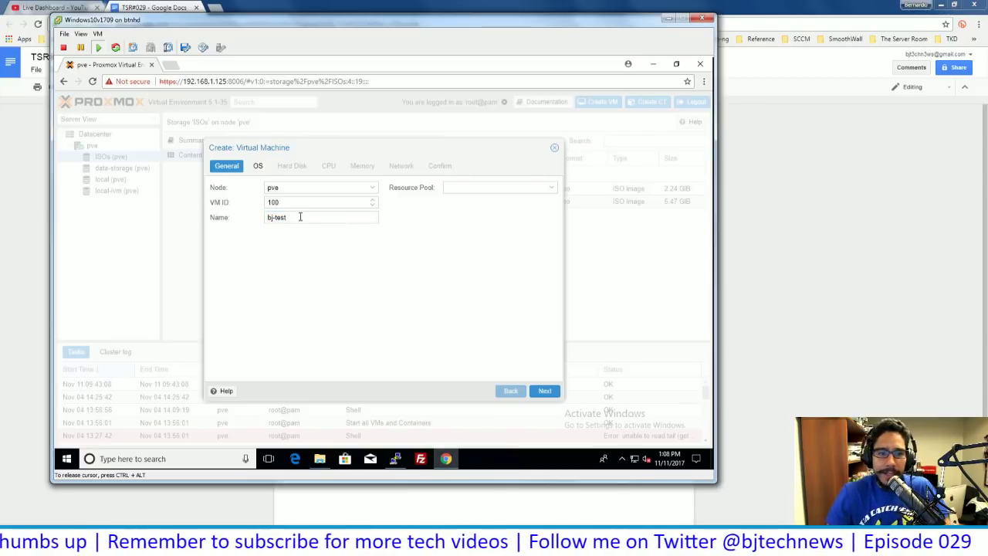
click(544, 392)
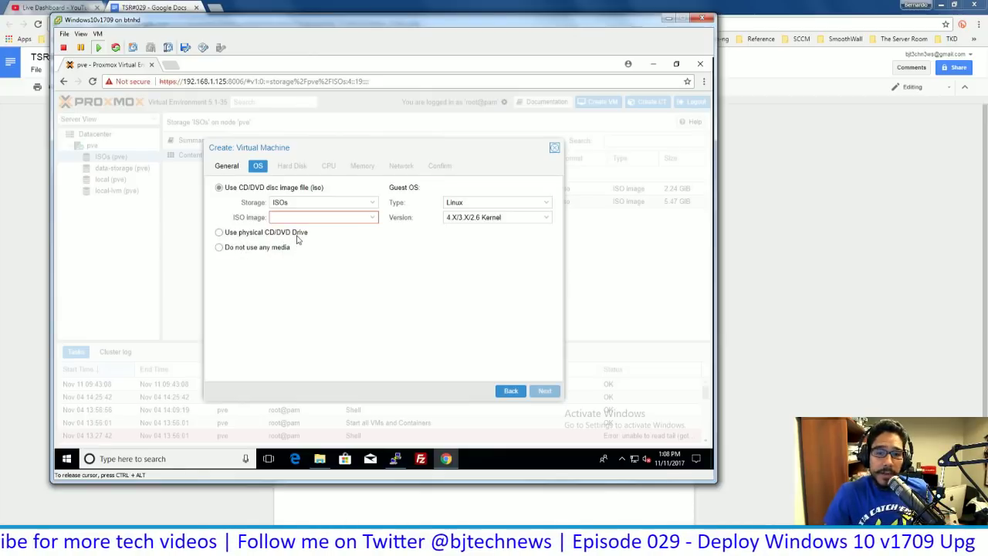
Choose the Windows 7 ISO from the ISOs storage as install media
click(372, 204)
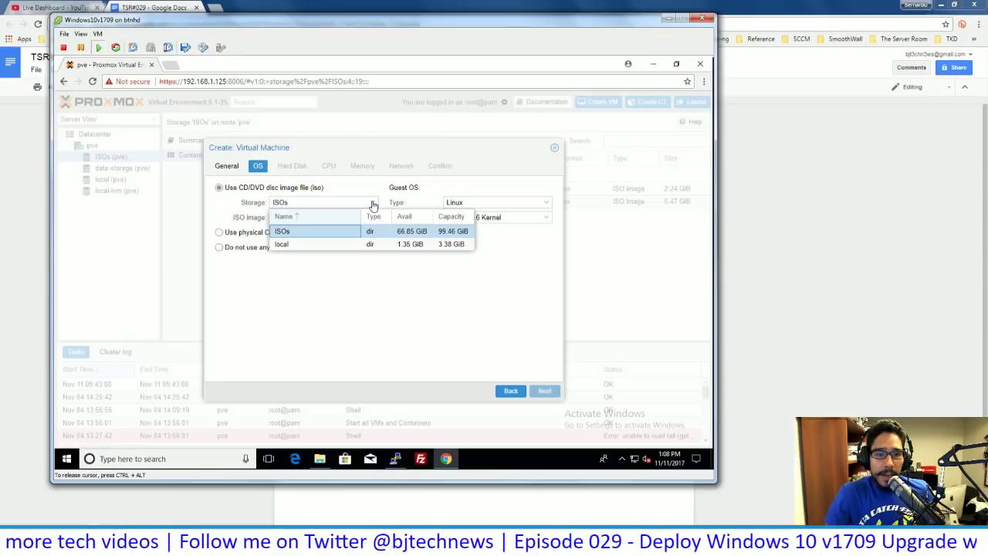
click(294, 236)
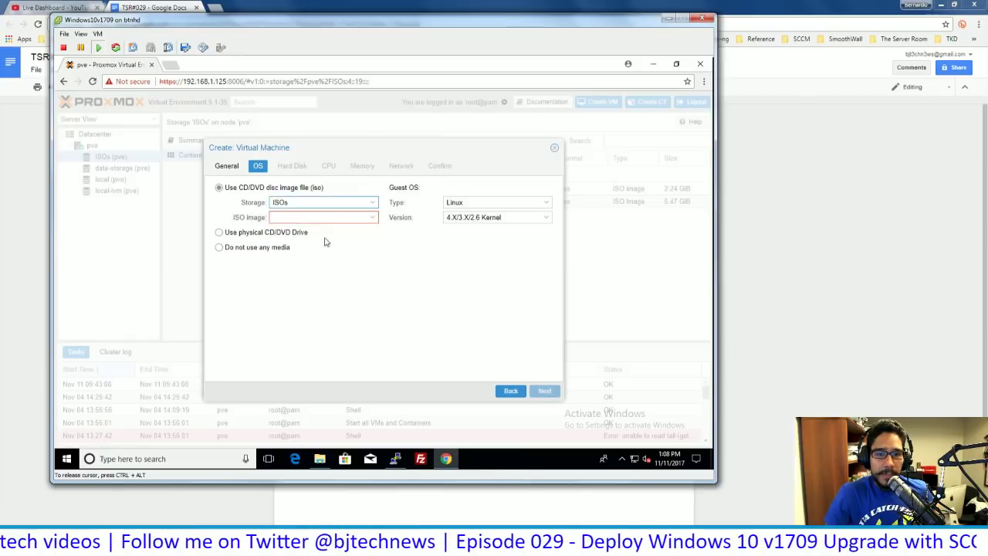
click(375, 218)
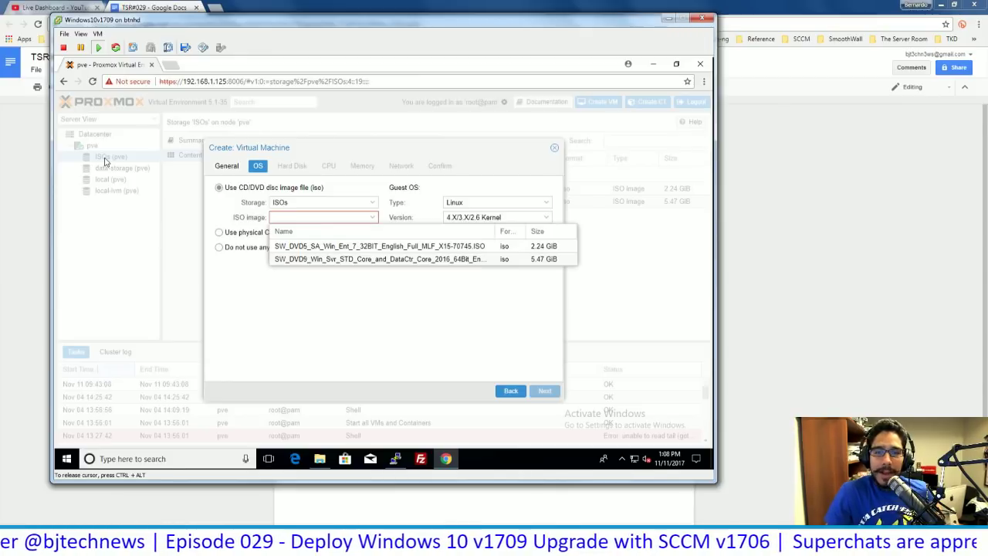
click(357, 247)
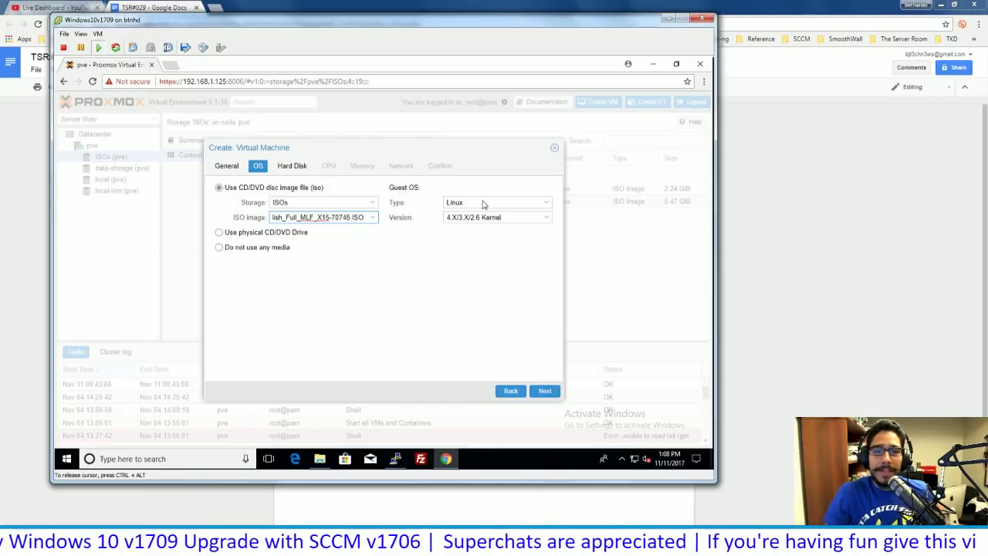
Set the guest OS to Microsoft Windows, version 7/2008r2, and move to the disk step
click(482, 205)
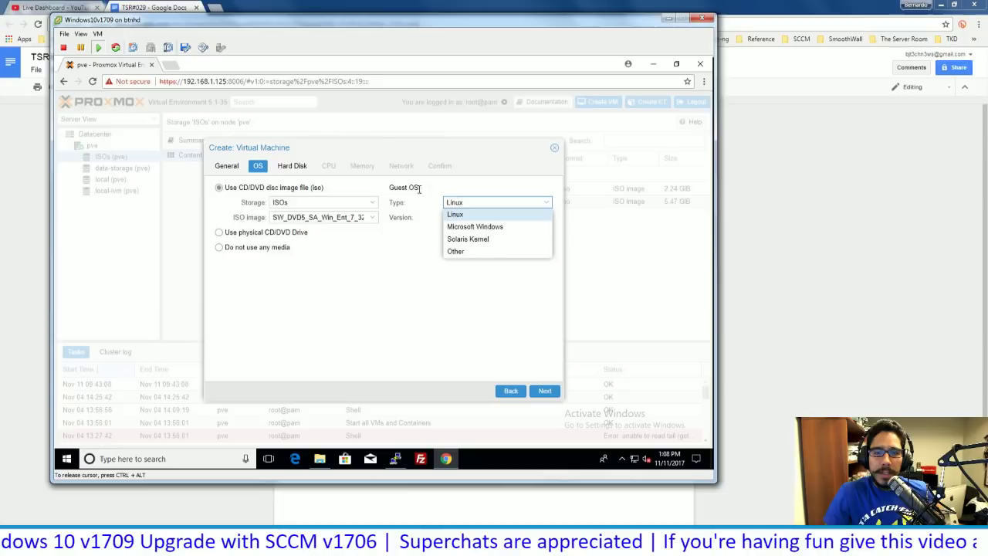
click(497, 229)
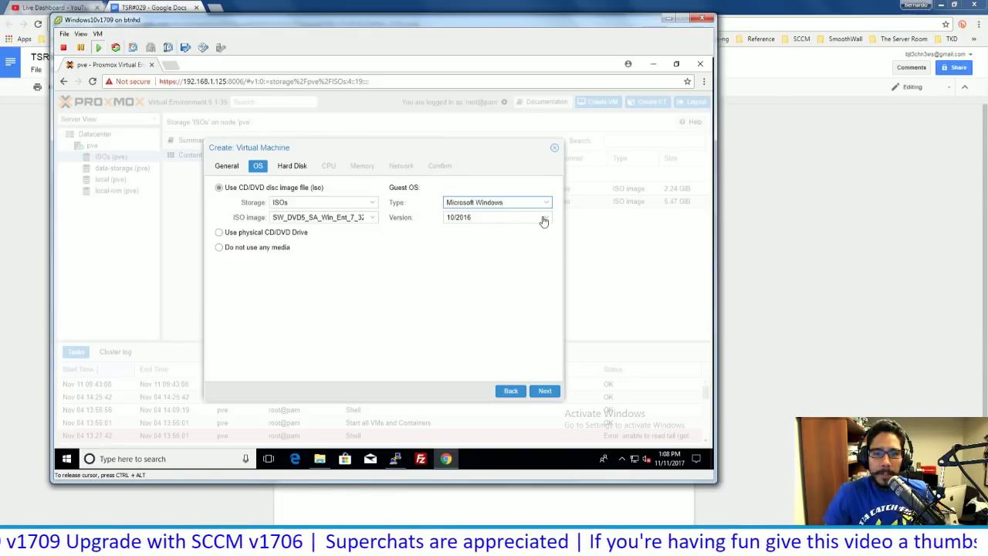
click(544, 219)
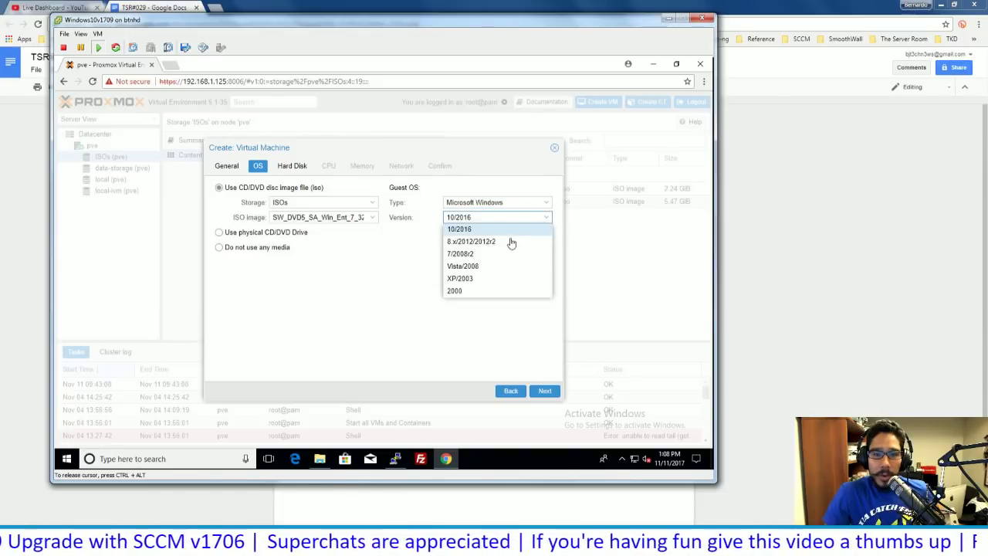
click(469, 254)
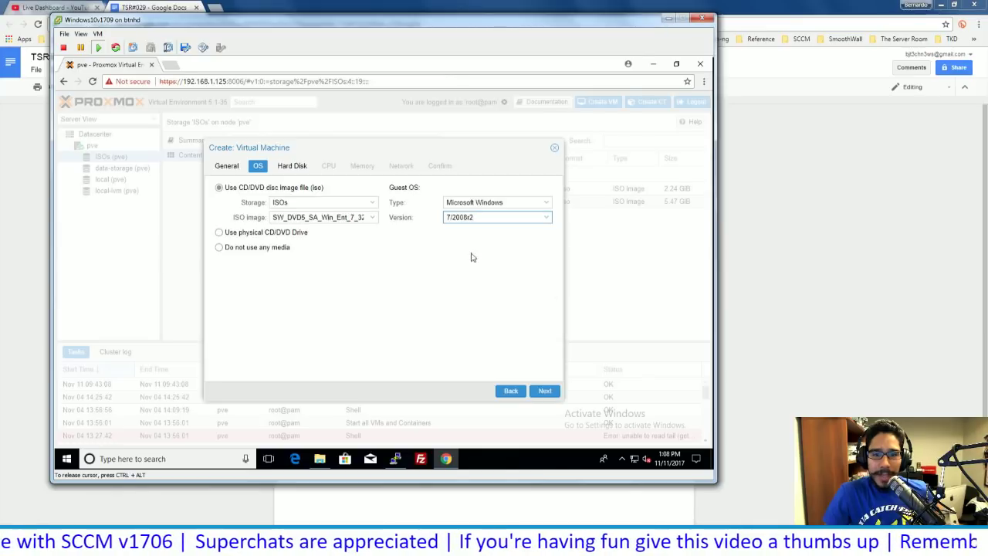
click(545, 392)
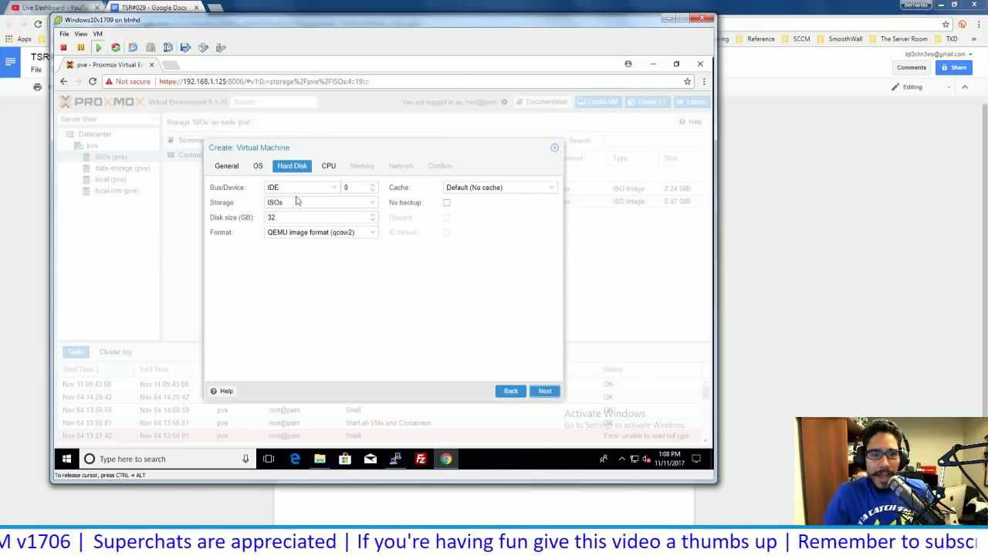
Check the storage targets available for the VM disk, then switch to PuTTY
click(373, 203)
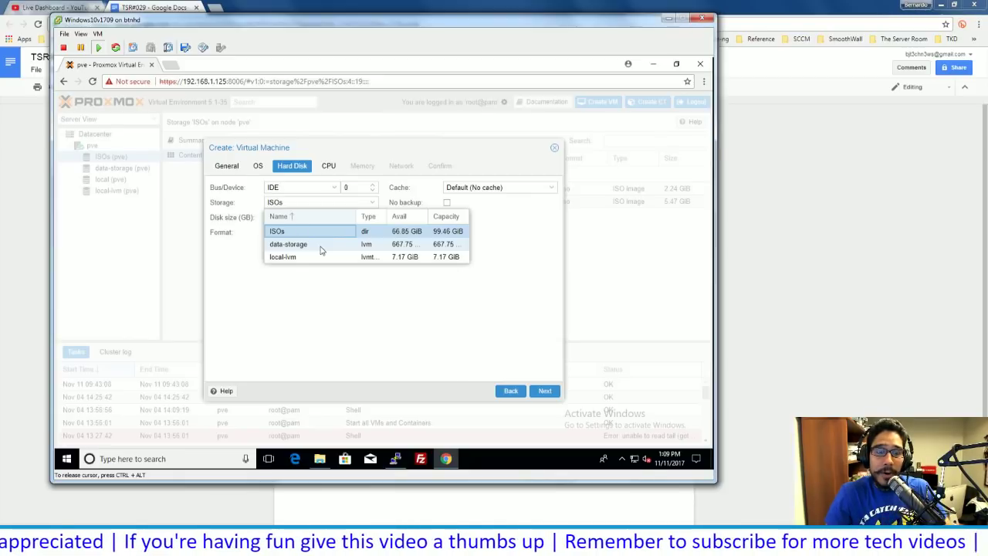
click(395, 458)
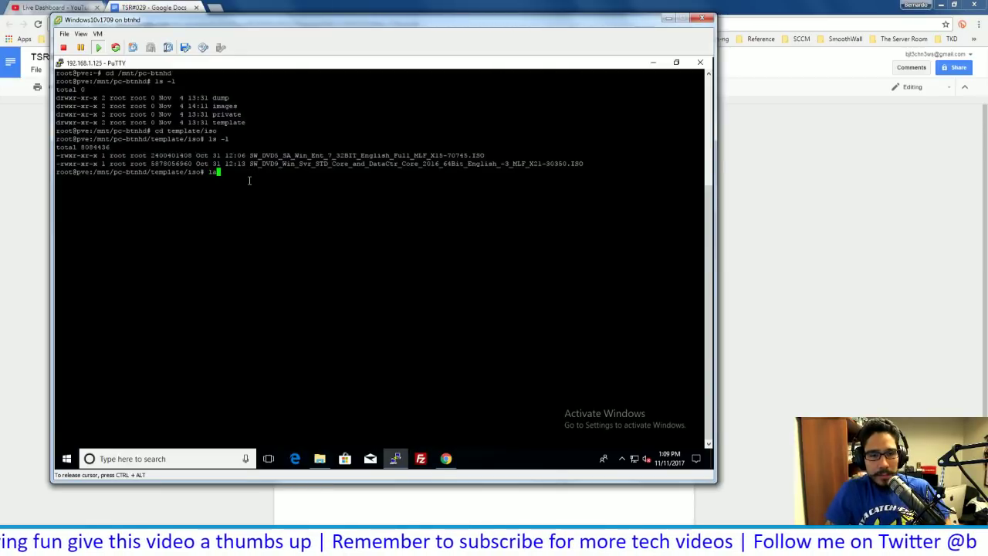
Run lsblk to see the 667.8G sda and 14.4G sdb disks, then minimize PuTTY
text(l)
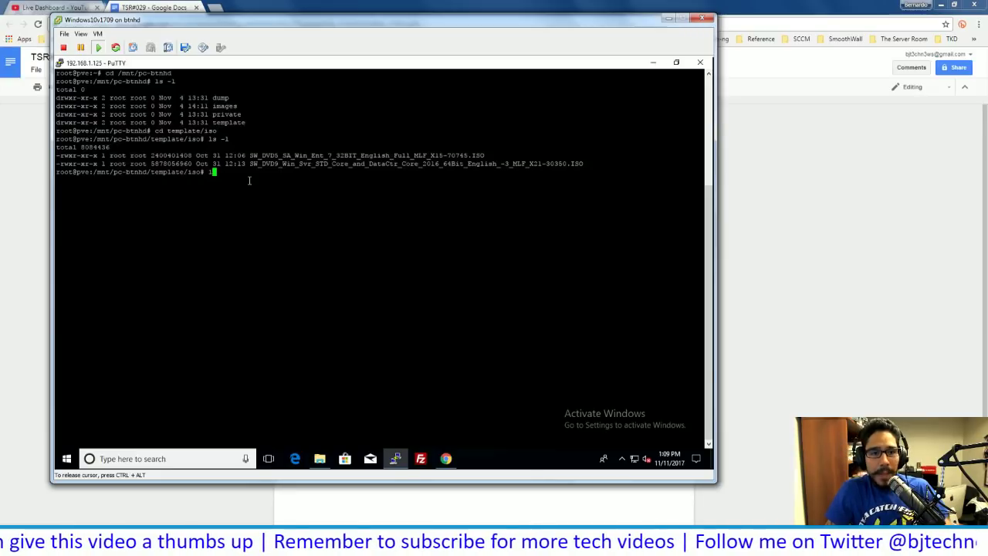
text(sblk)
key(Return)
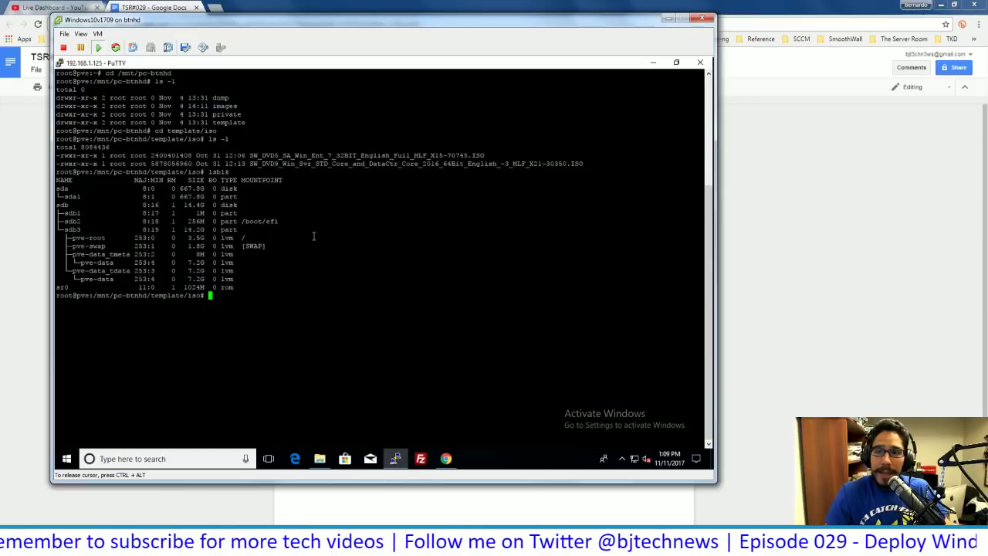
click(654, 63)
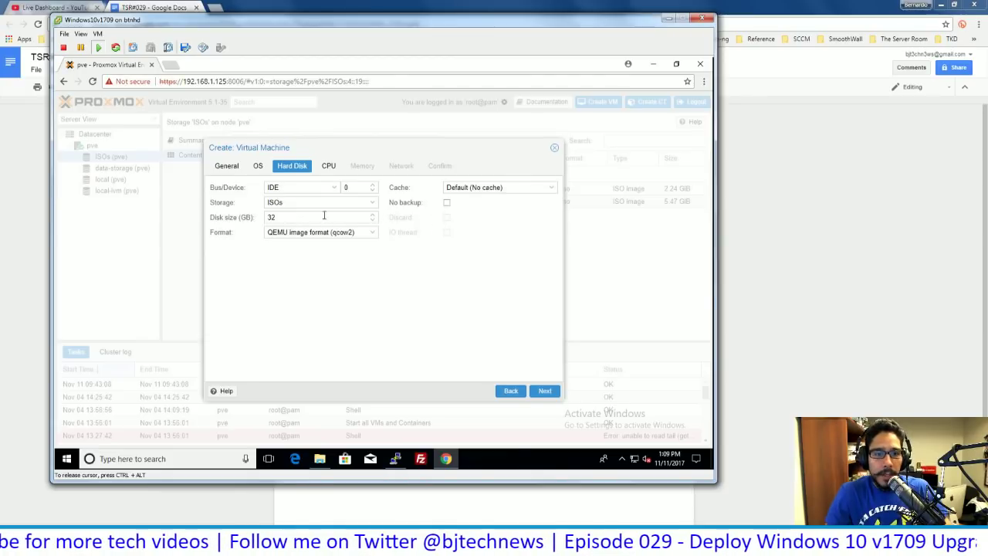
Put the 100 GB disk on data-storage, leaving cache at Default (No cache)
click(360, 206)
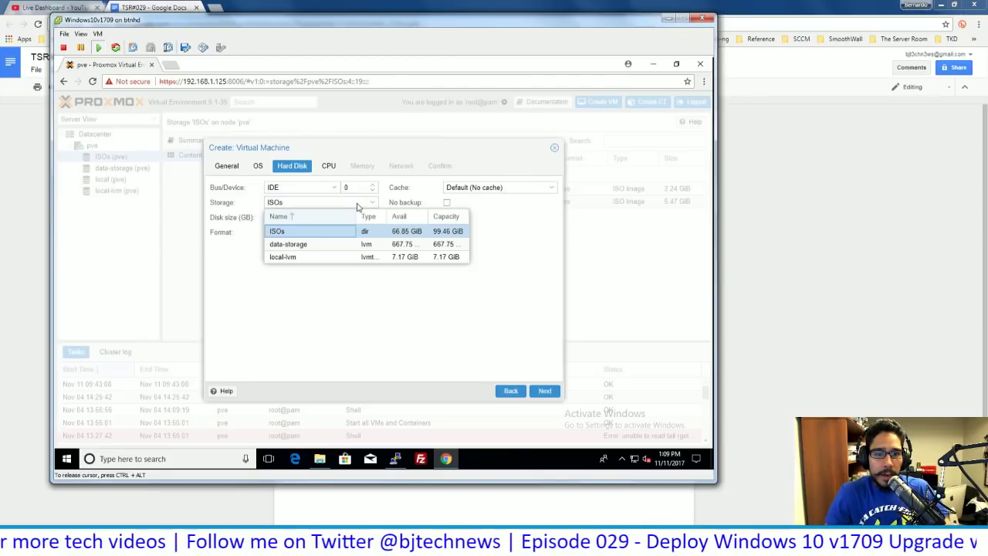
click(304, 246)
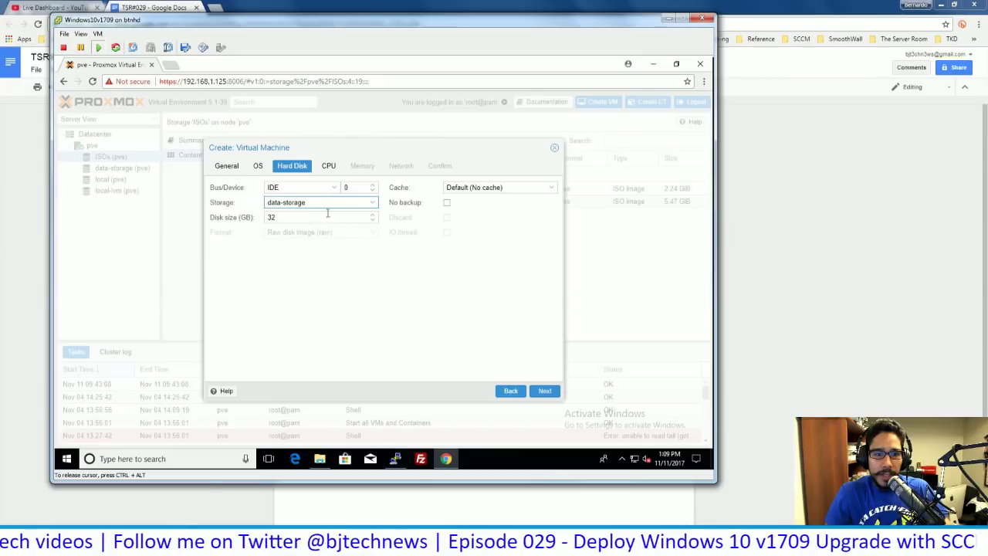
double_click(353, 217)
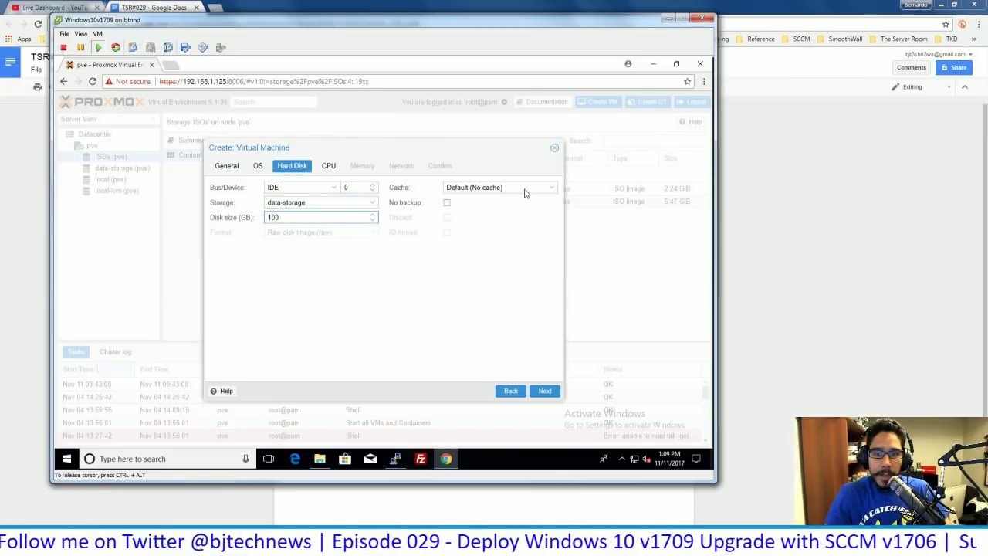
click(526, 191)
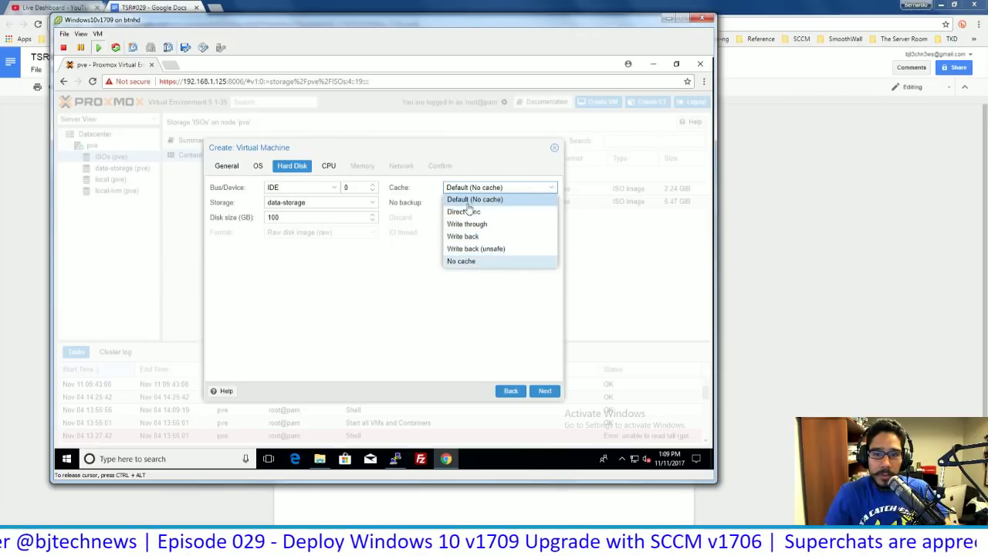
click(416, 278)
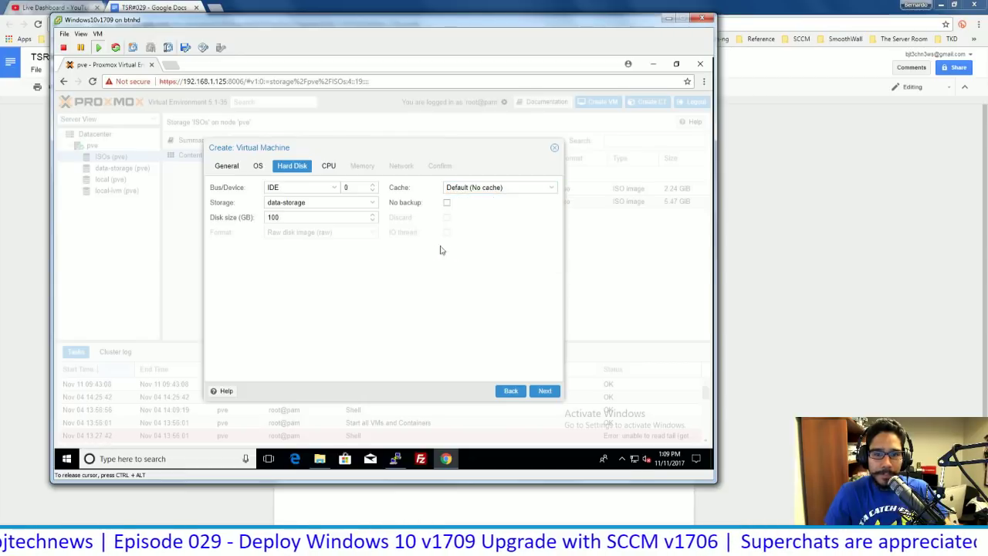
Set 4 sockets and 4 cores per socket (16 total), keeping CPU type Default (kvm64)
click(544, 392)
click(344, 188)
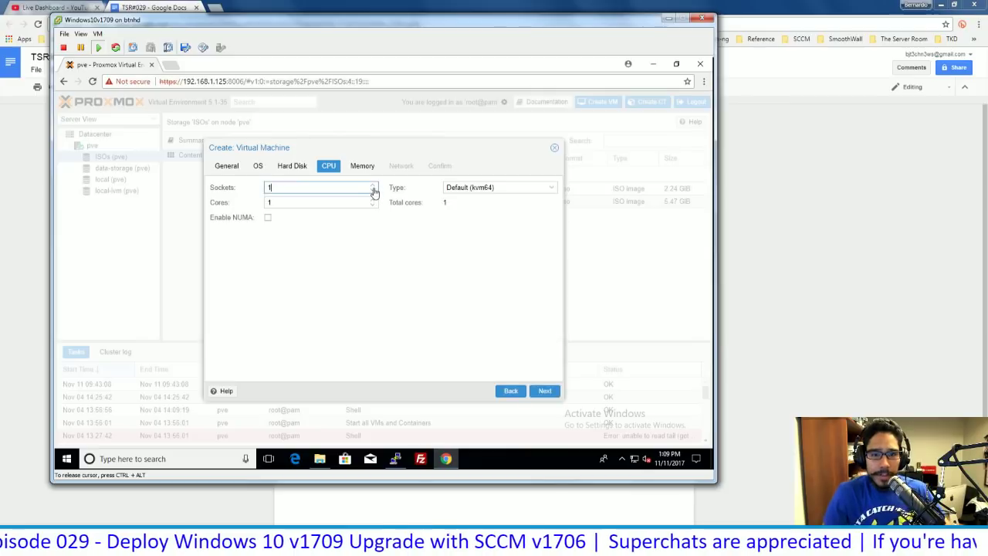
click(373, 186)
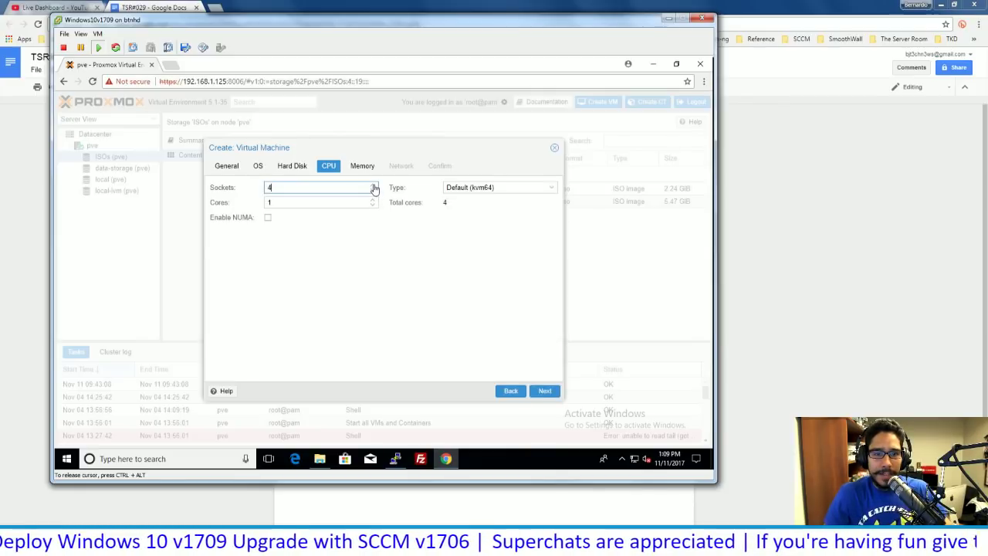
click(373, 200)
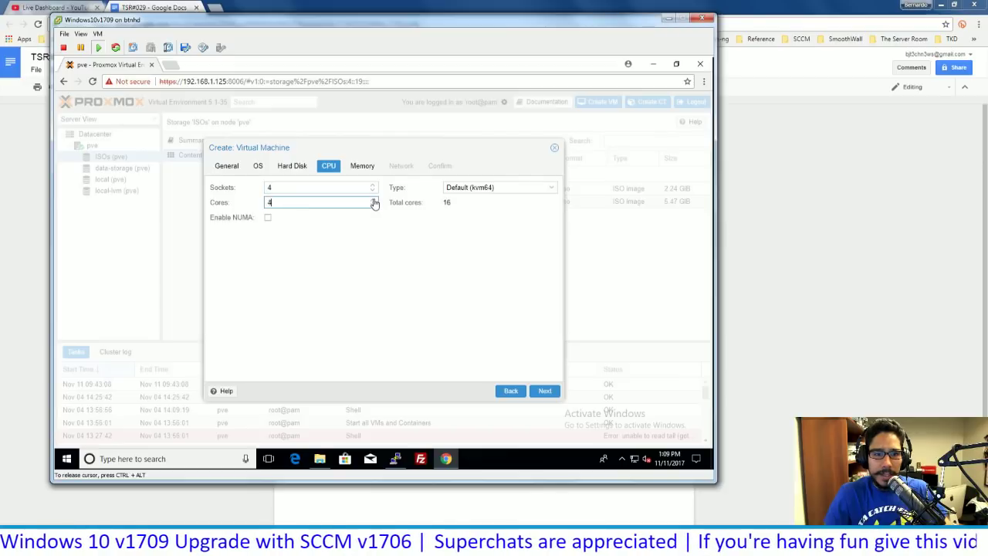
click(374, 205)
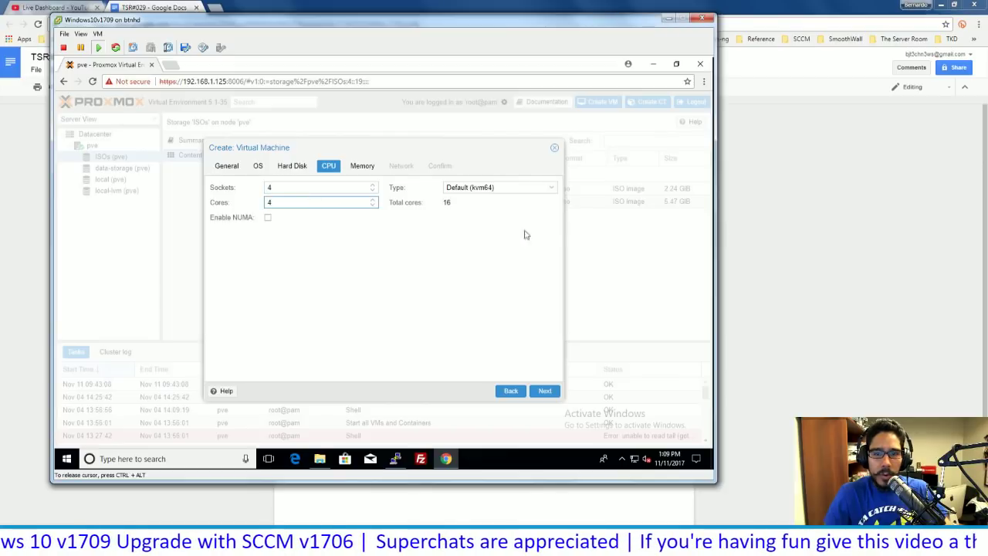
click(486, 191)
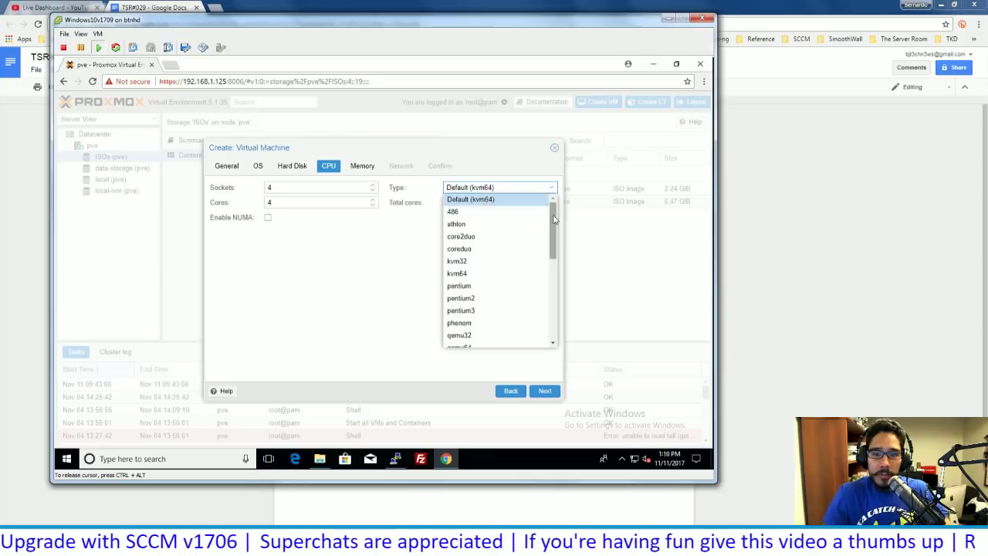
mouse_move(553, 219)
mouse_down()
mouse_move(559, 309)
mouse_move(555, 224)
mouse_up()
click(380, 234)
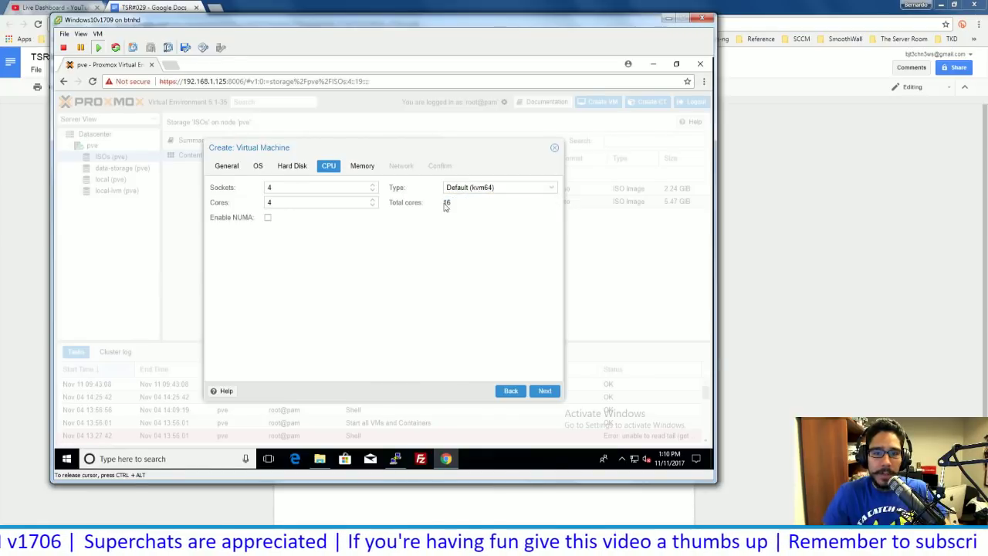
drag(455, 204, 443, 202)
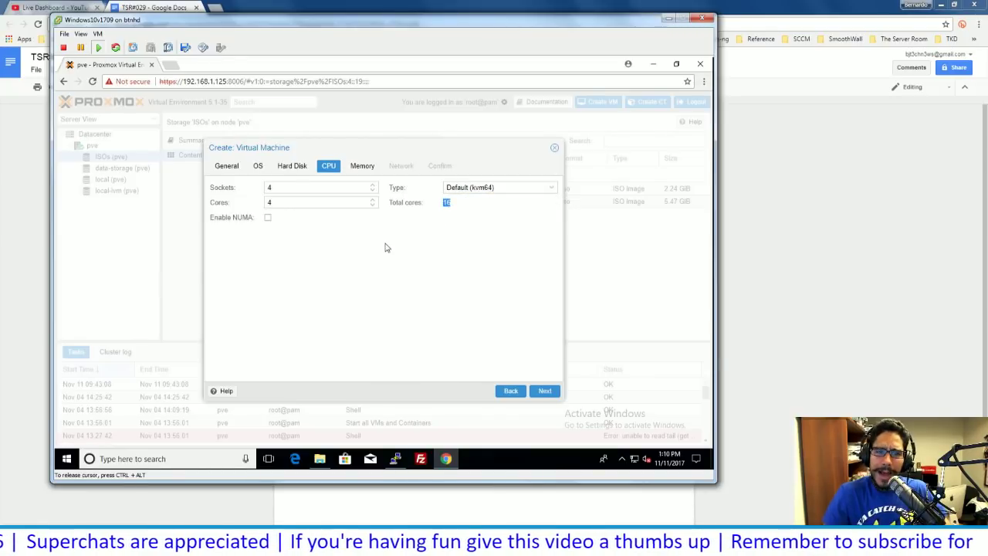
Set the VM's memory to 4096 MB instead of 512 MB
click(545, 391)
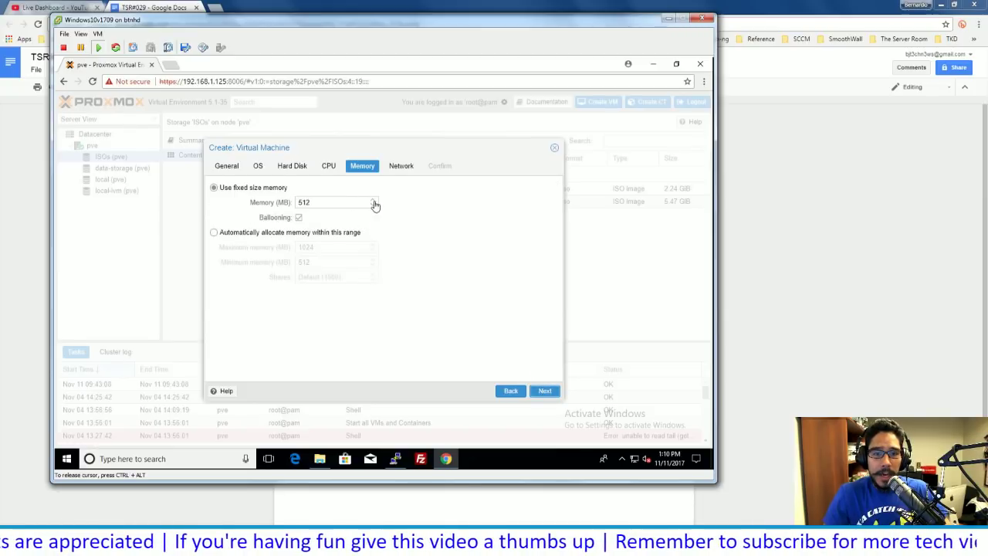
double_click(344, 202)
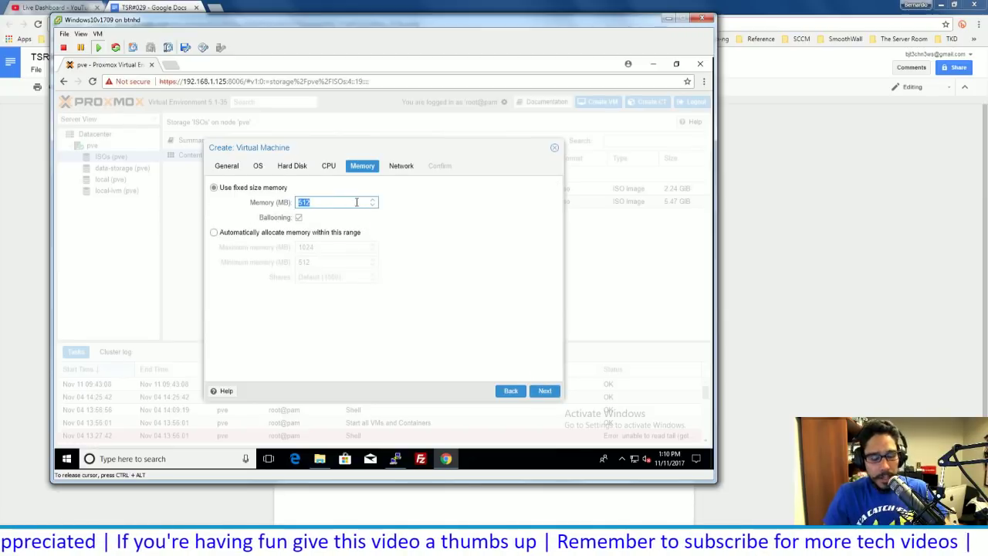
text(4096)
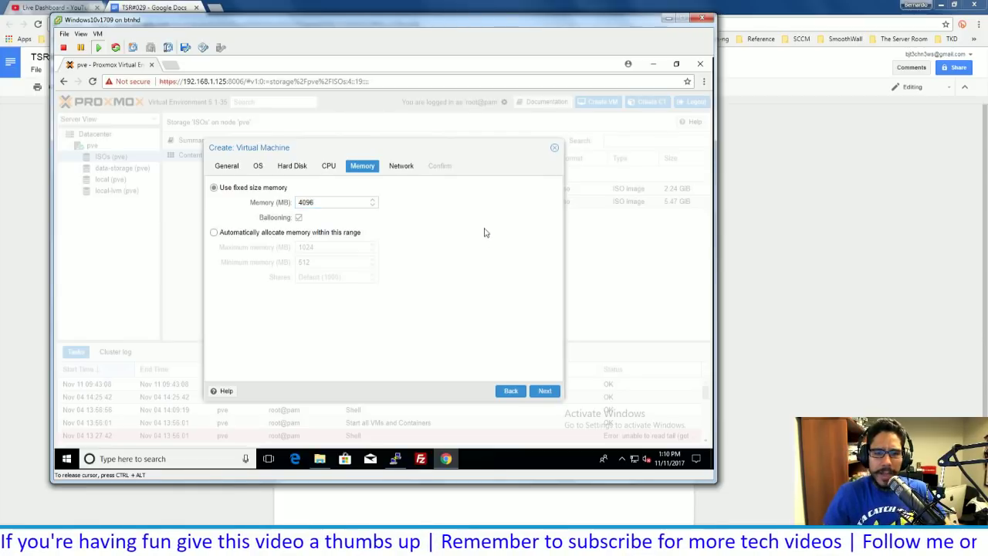
click(545, 390)
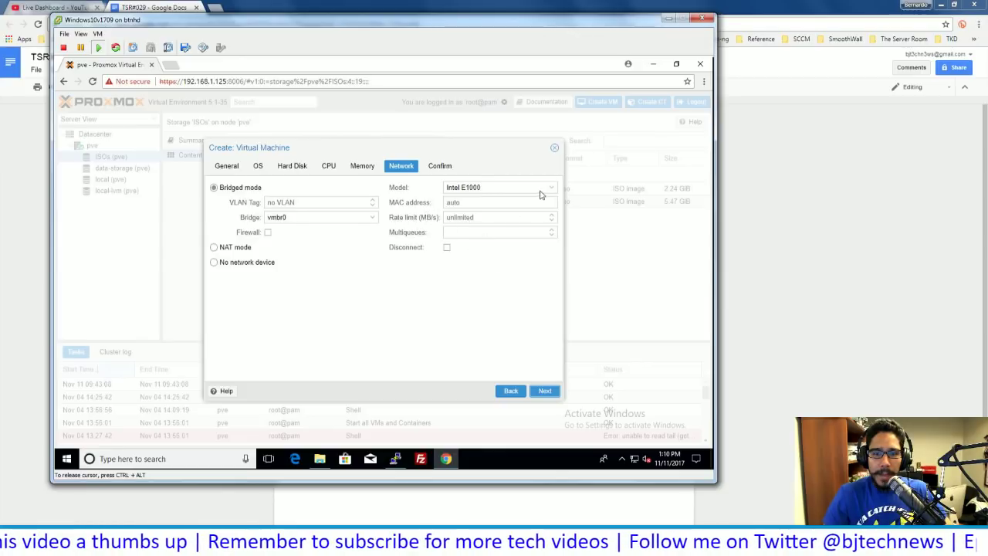
Keep the Intel E1000 network card model and continue to the Confirm summary
click(553, 189)
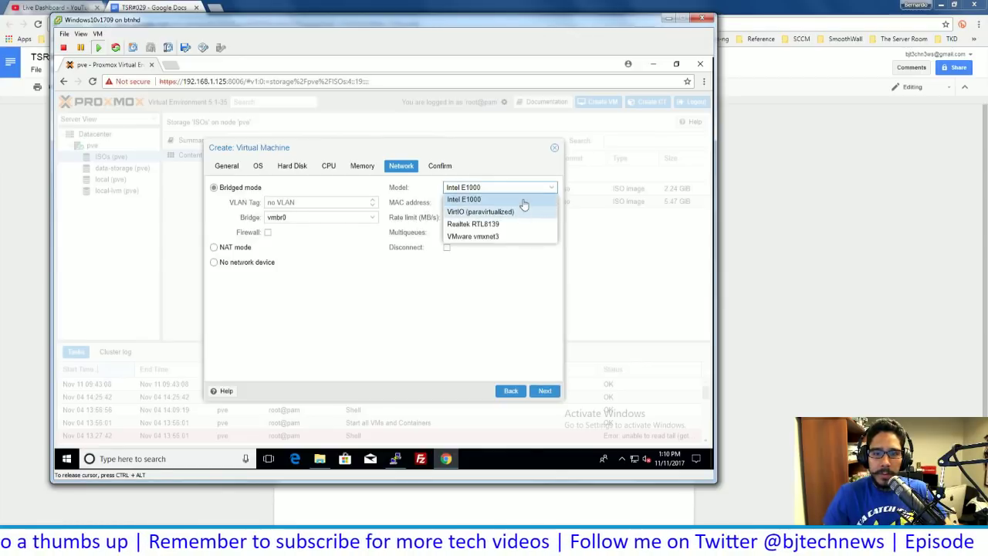
click(489, 286)
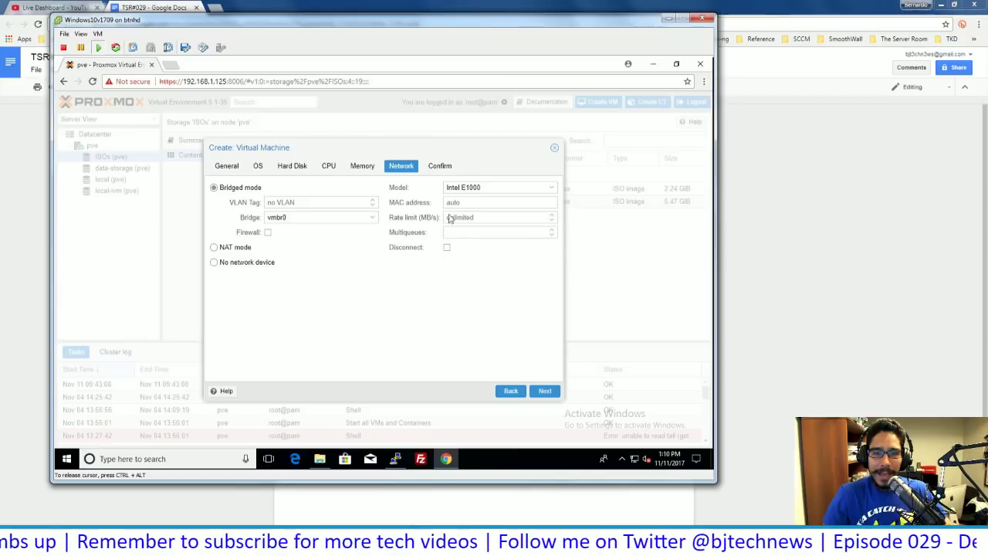
click(546, 390)
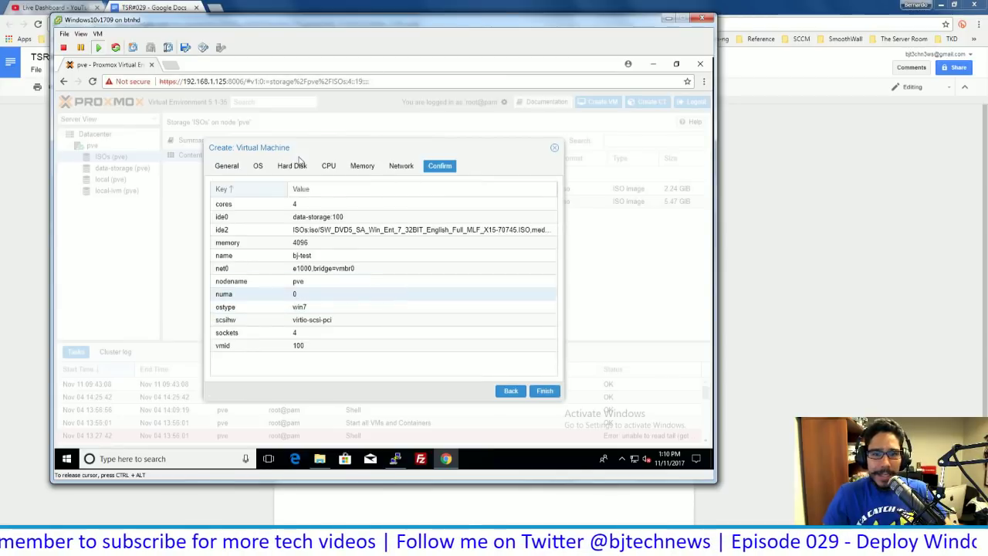
Finish creating VM 100 'bj-test' and launch its console from the context menu
click(544, 391)
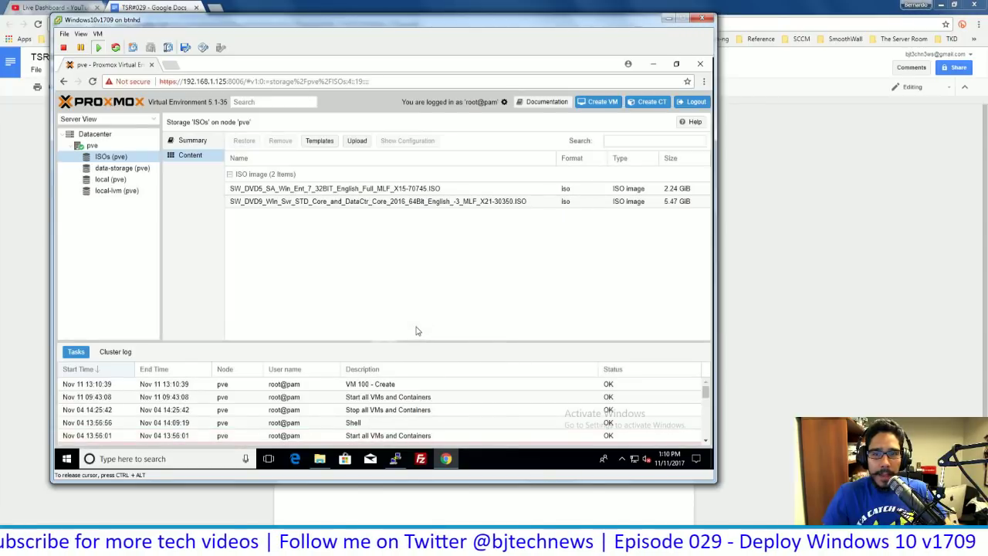
click(101, 158)
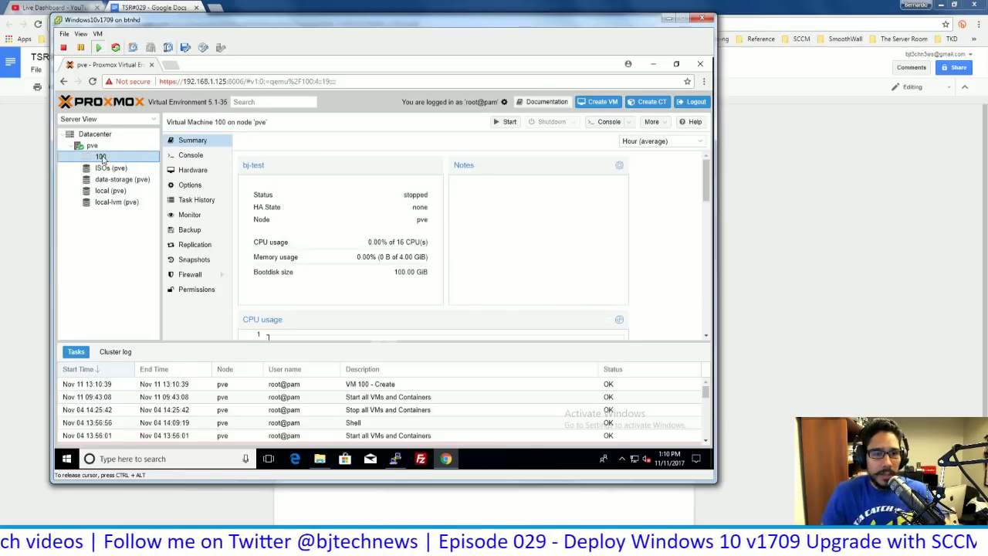
right_click(102, 159)
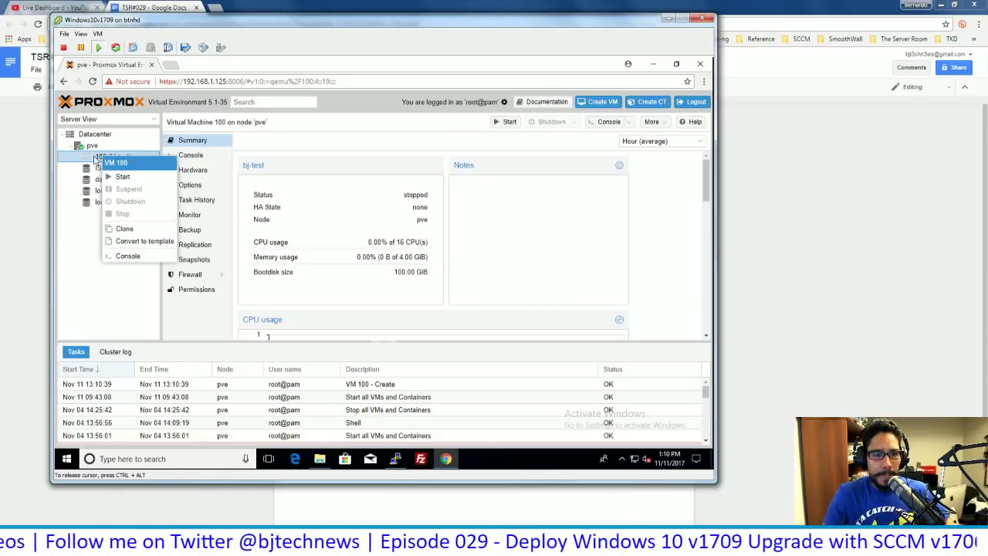
click(130, 256)
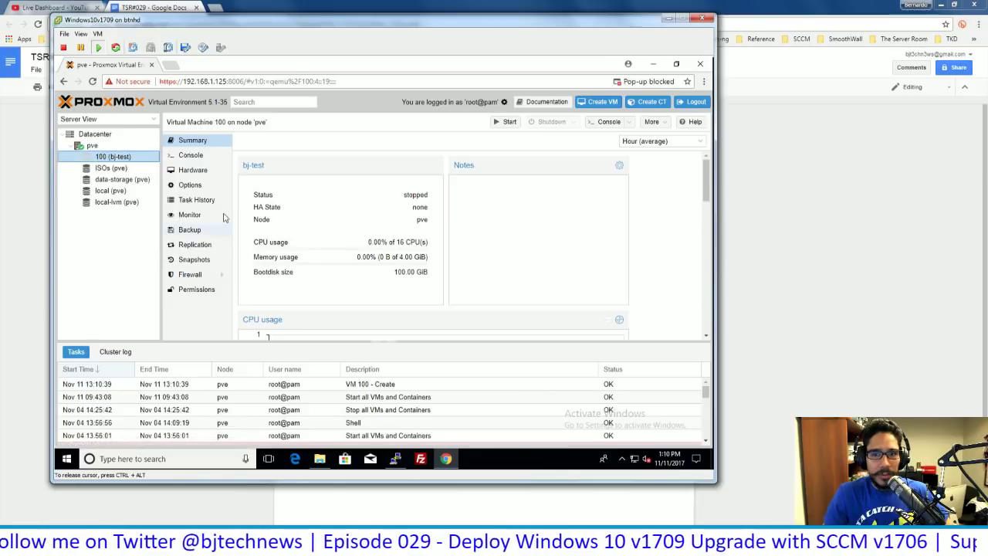
Always allow pop-ups from the Proxmox server in Chrome
click(646, 81)
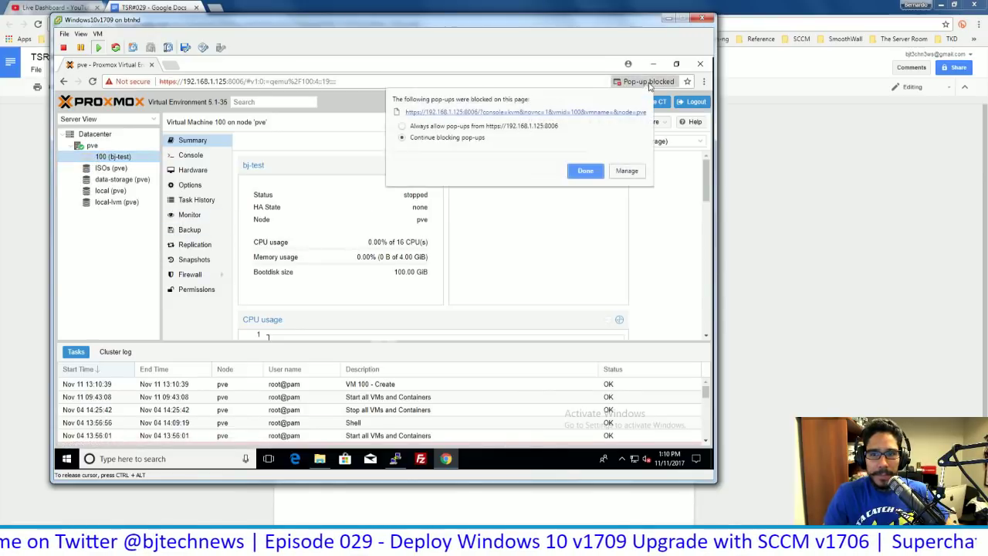
click(444, 128)
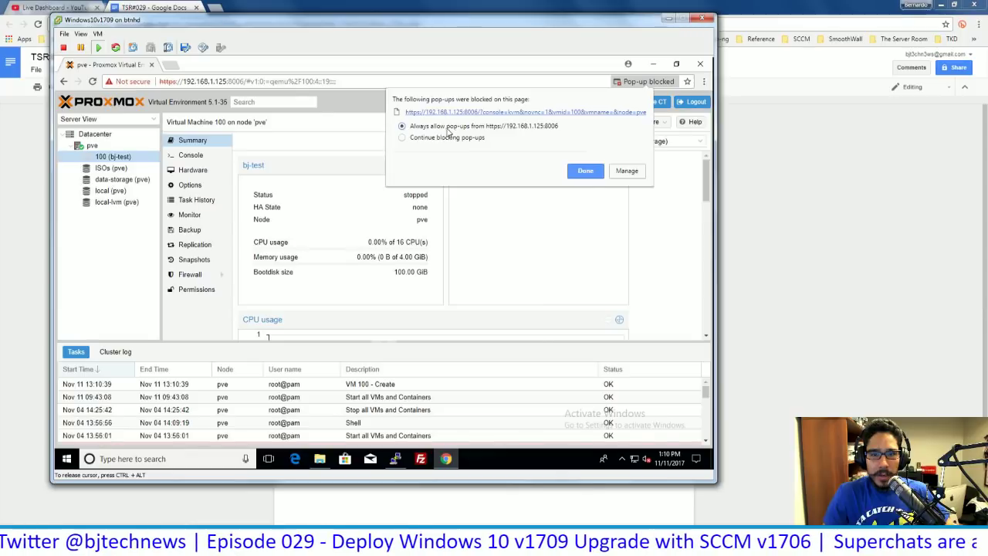
click(594, 172)
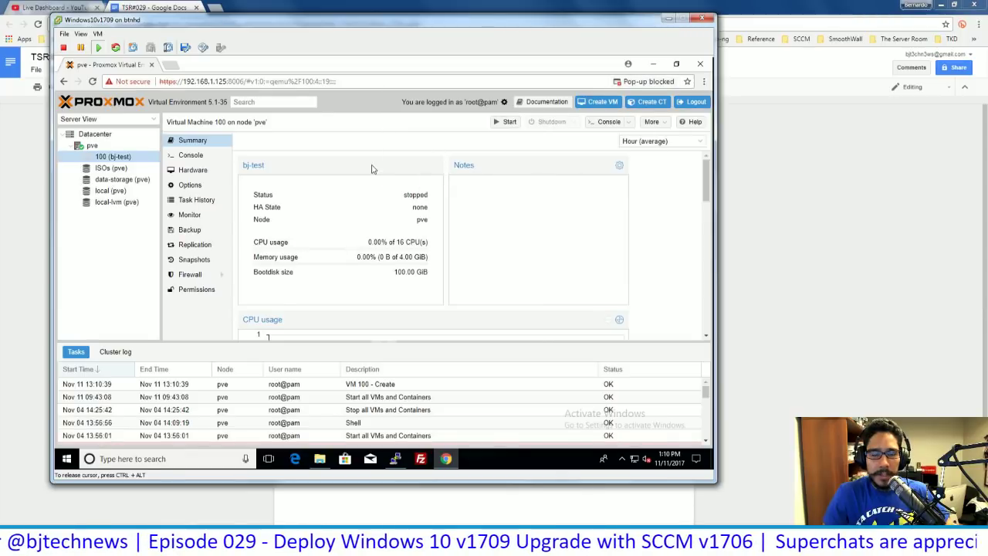
Retry VM 100's console, then close the window after it fails to connect
right_click(101, 157)
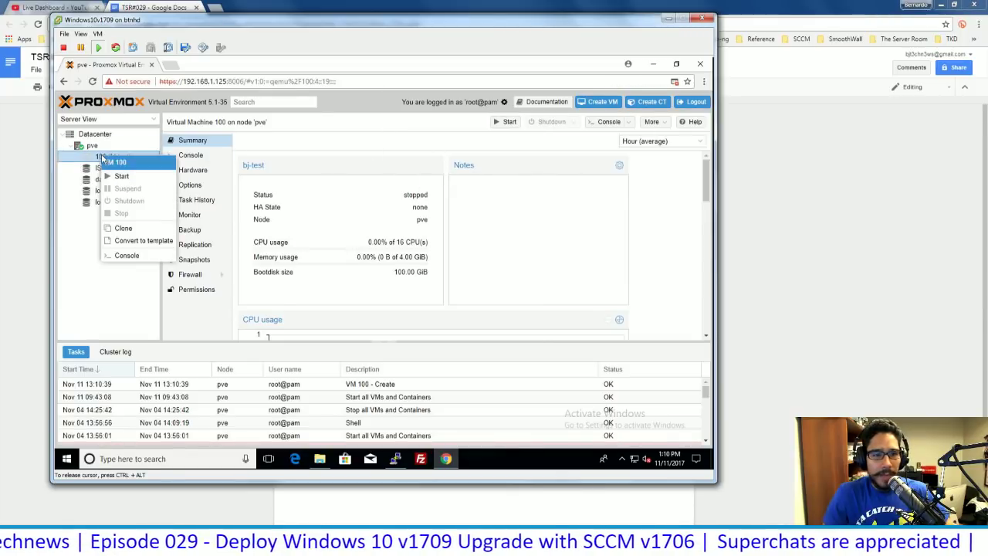
click(129, 255)
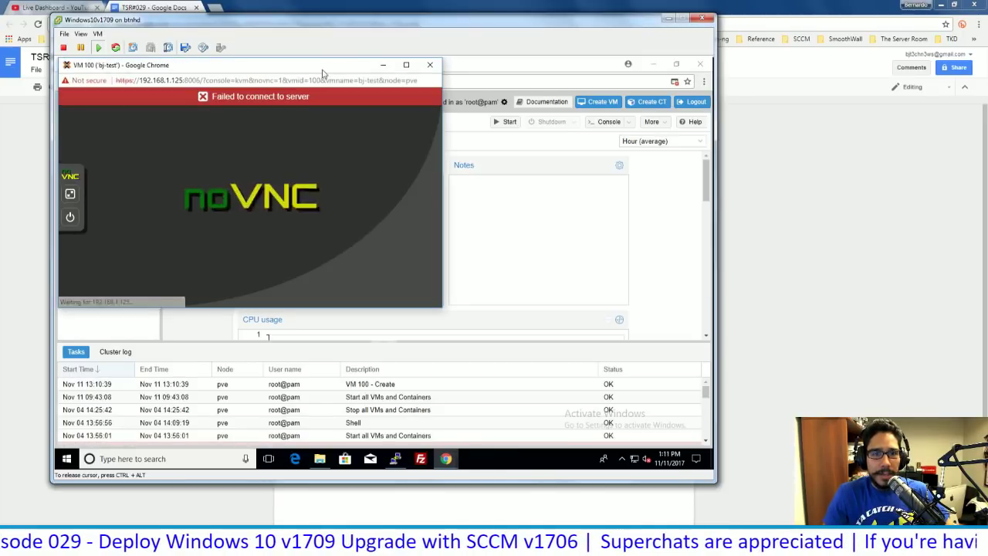
click(430, 64)
Start VM 100 and open its noVNC console showing the Windows 7 language page
right_click(115, 156)
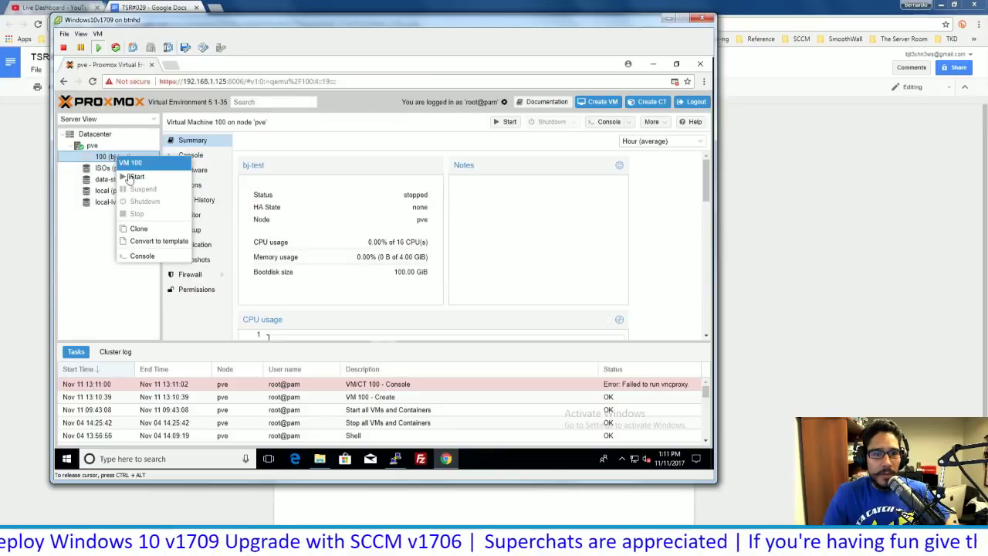
click(138, 177)
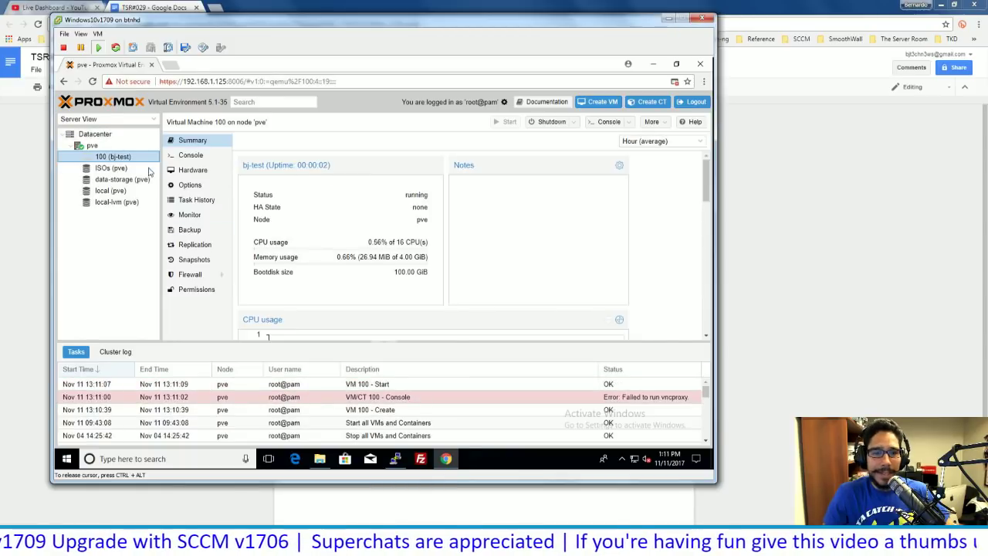
click(628, 124)
click(616, 137)
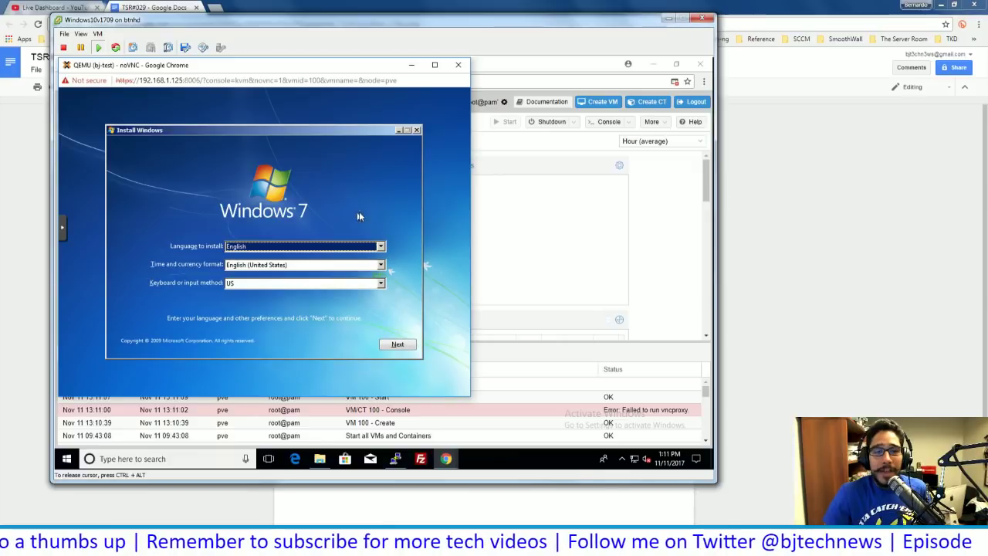
Accept the default language and keyboard settings and begin the Windows 7 installation
click(395, 345)
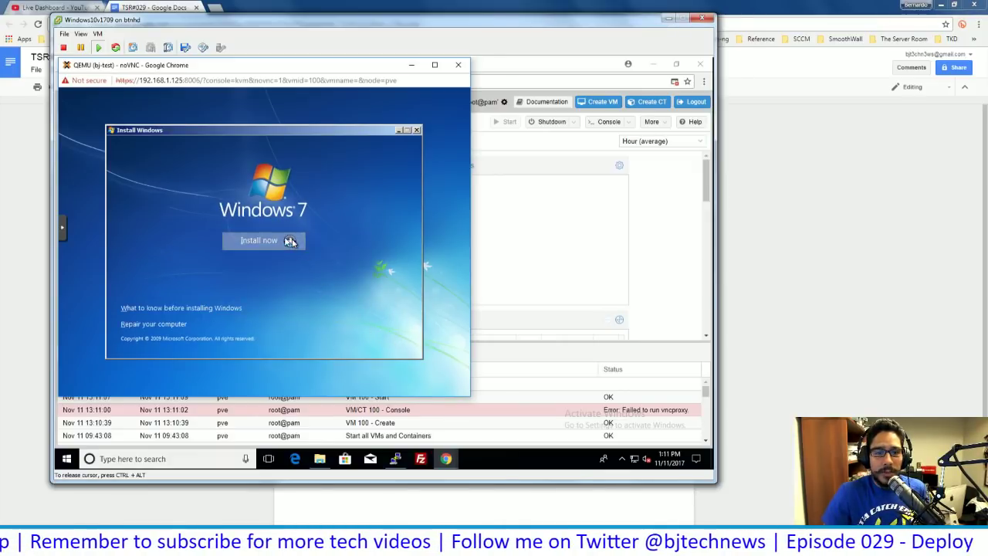
click(287, 239)
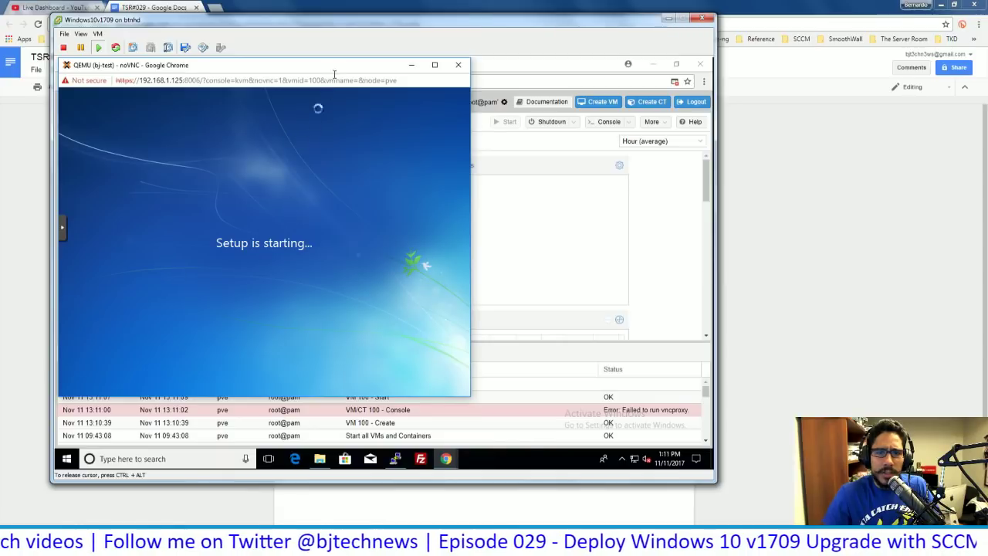
drag(335, 70, 405, 83)
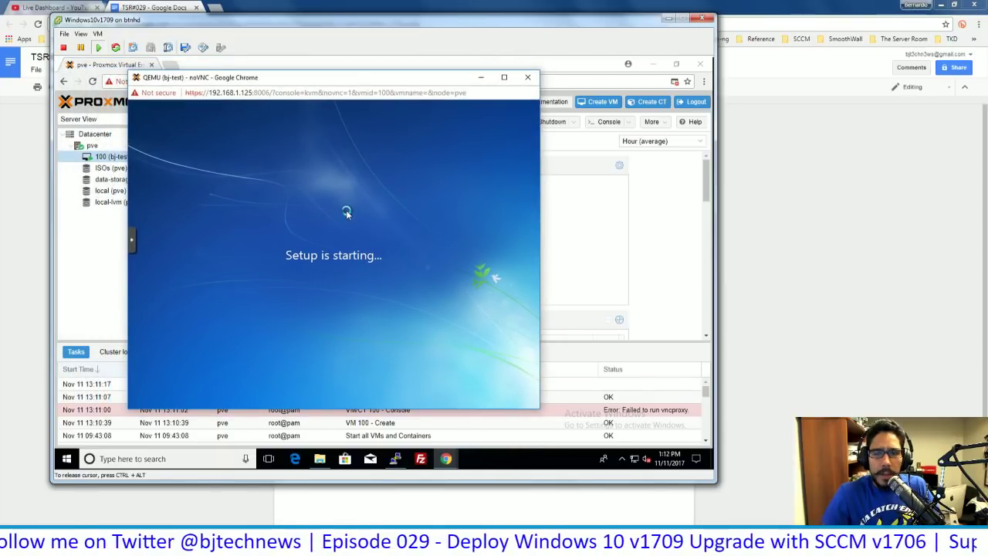
Accept the license, choose a Custom install onto the 100 GB disk, and minimise the console
click(240, 320)
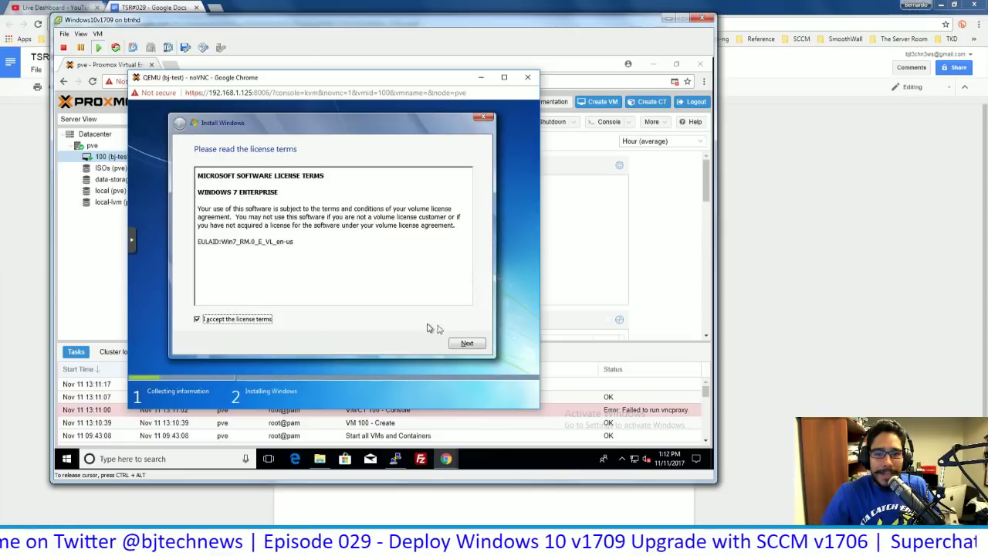
click(463, 347)
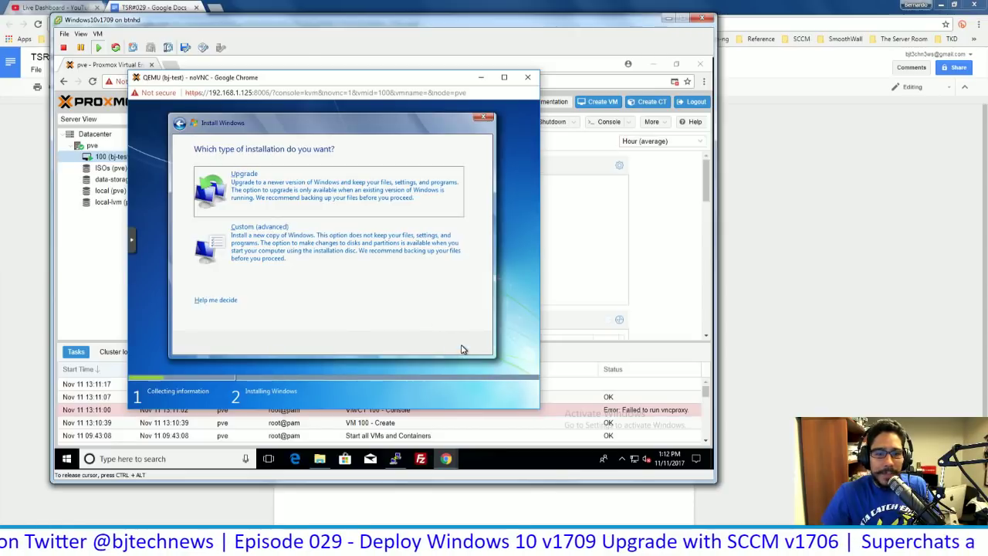
click(283, 250)
click(466, 347)
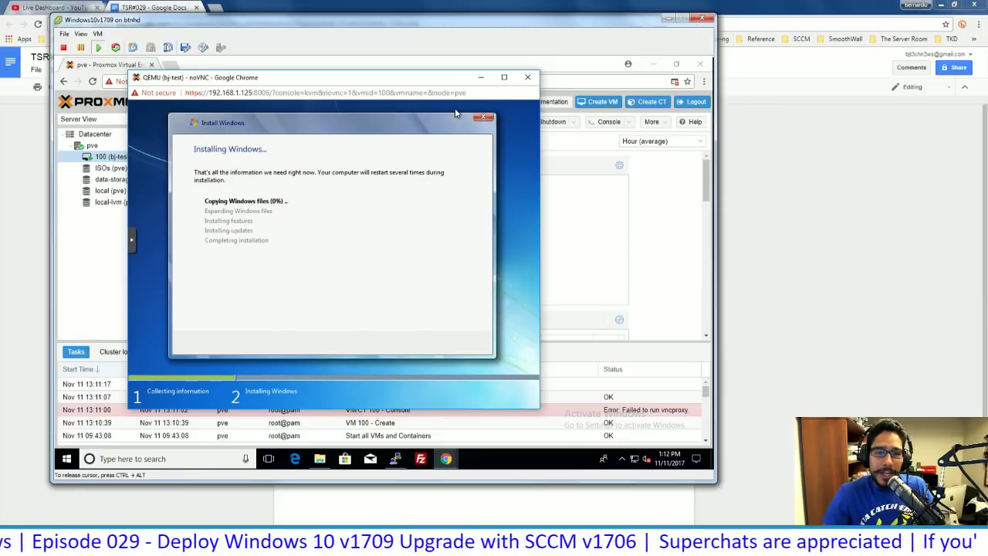
click(669, 17)
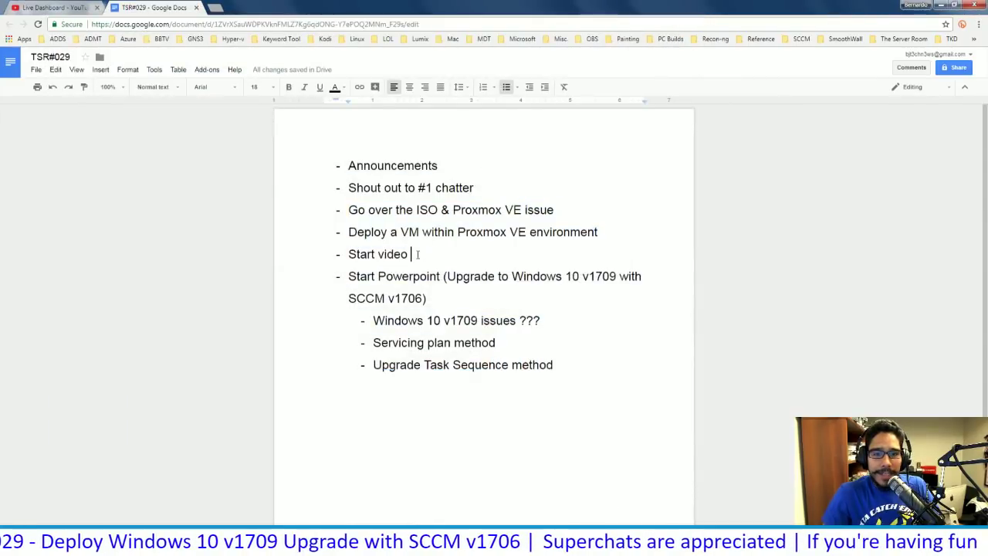
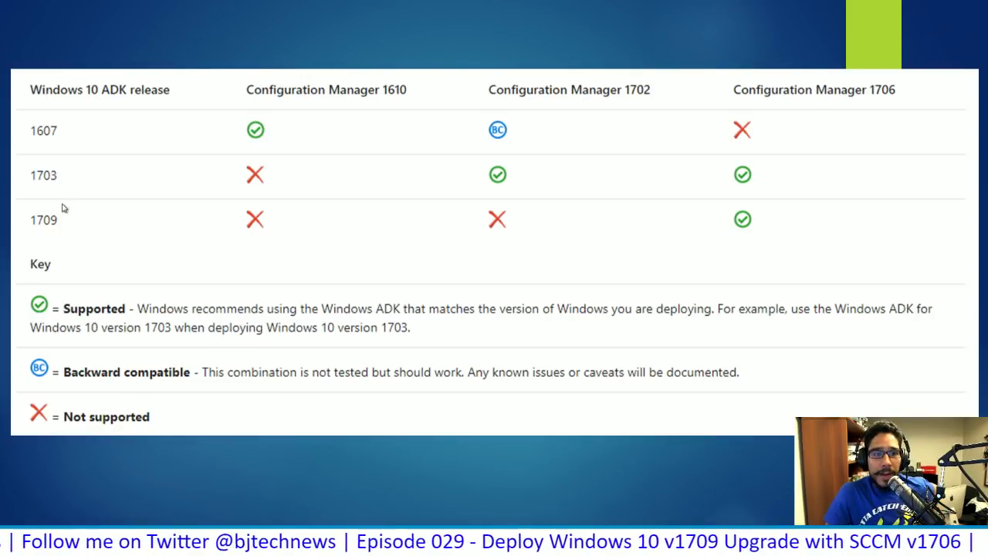
Return to the SCCM console VM, showing Operating Systems with Windows 10 Servicing expanded
key(alt+Tab)
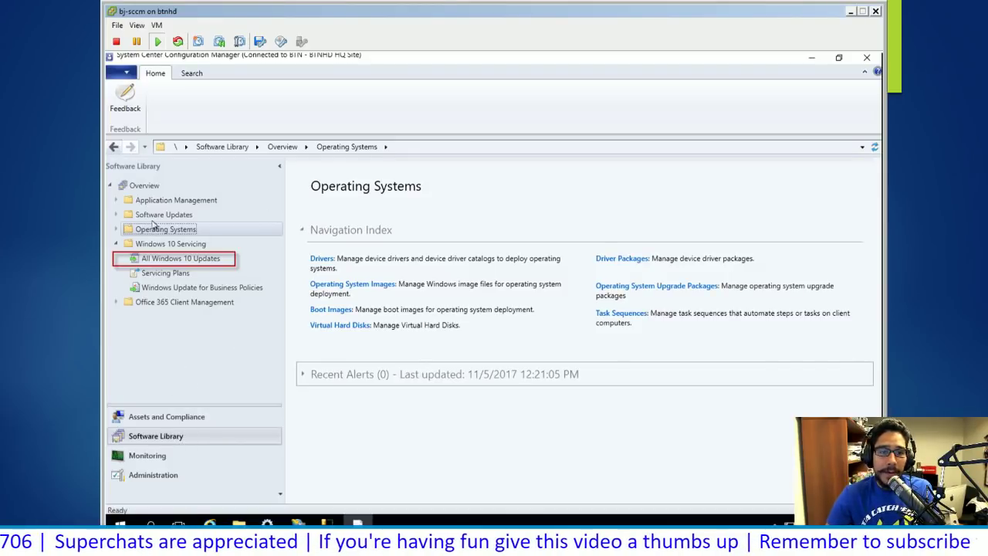
Synchronize software updates from All Windows 10 Updates to find the version 1709 en-us feature updates
right_click(180, 262)
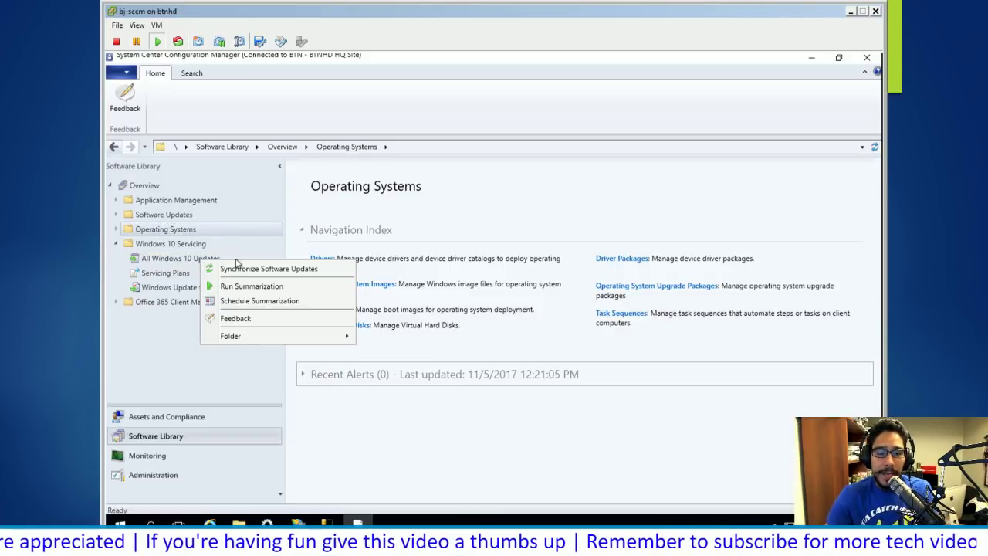
click(271, 274)
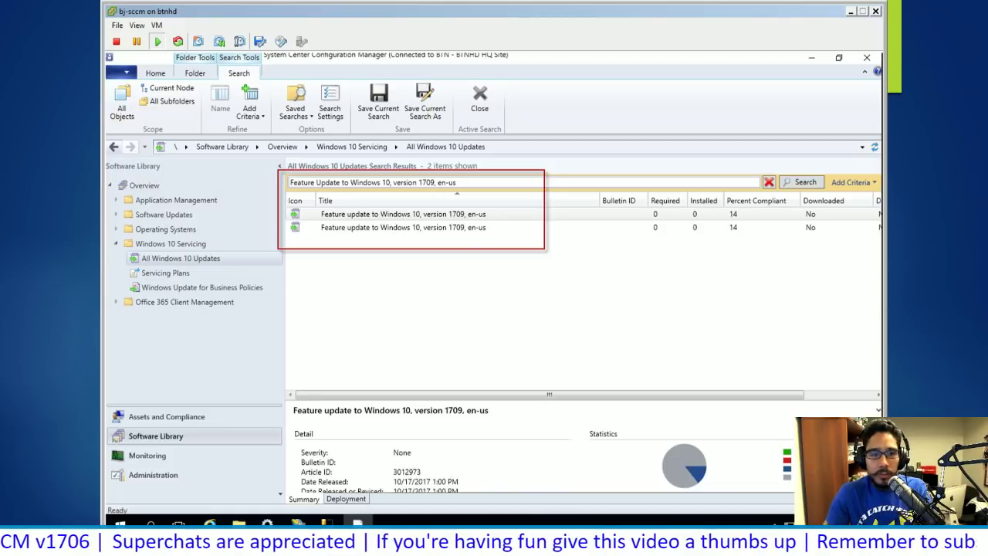
right_click(187, 275)
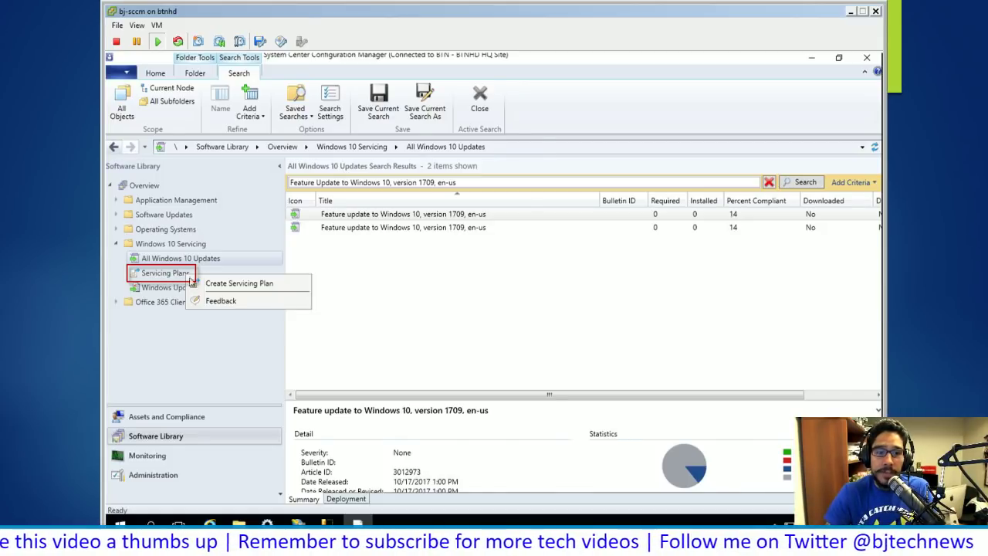
Create a new servicing plan named 'Windows 10 v1709 Service Plan'
click(269, 288)
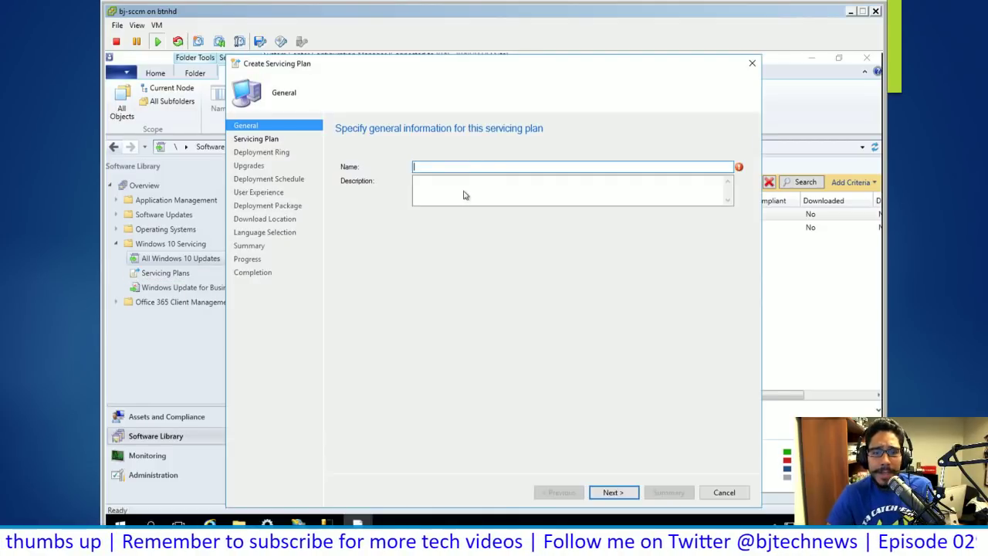
text(Windows 10 v1709 Service Plan)
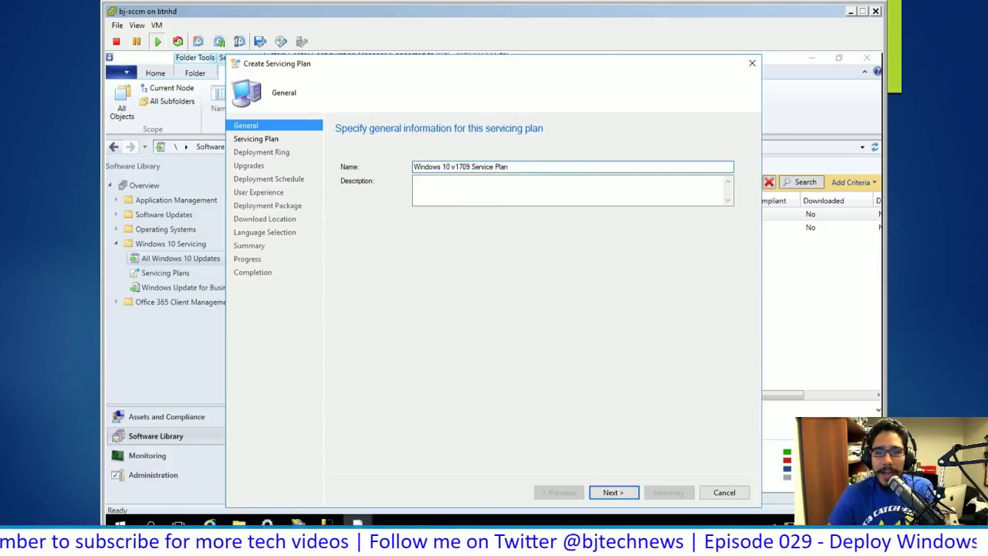
key(Return)
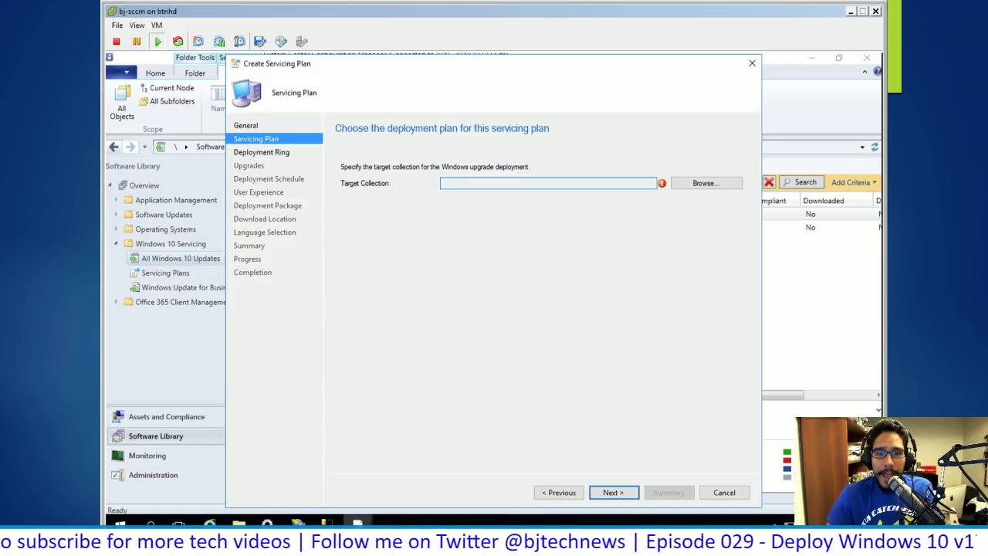
Target the All Workstations collection, keeping the Release Ready ring with 0 days wait
click(700, 184)
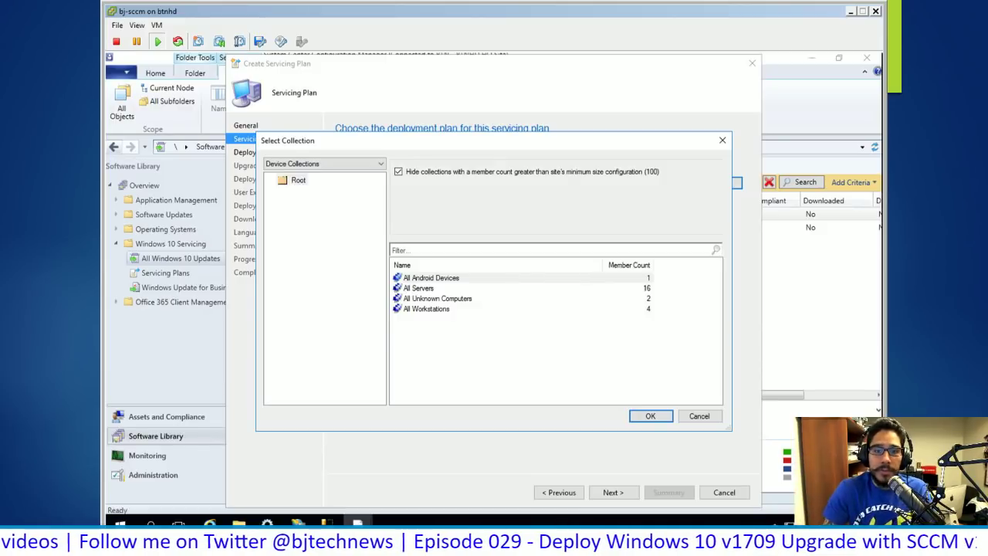
double_click(426, 309)
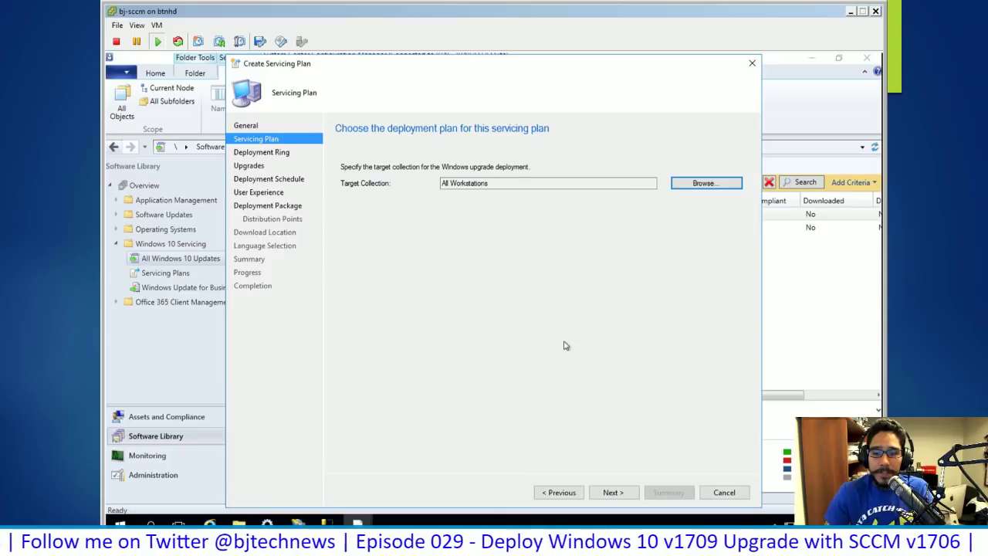
key(Return)
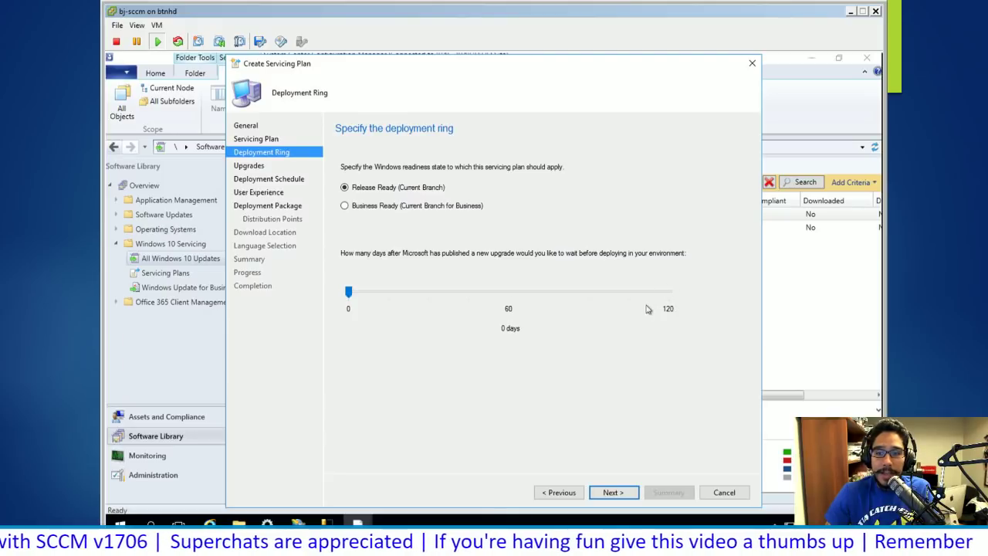
key(Return)
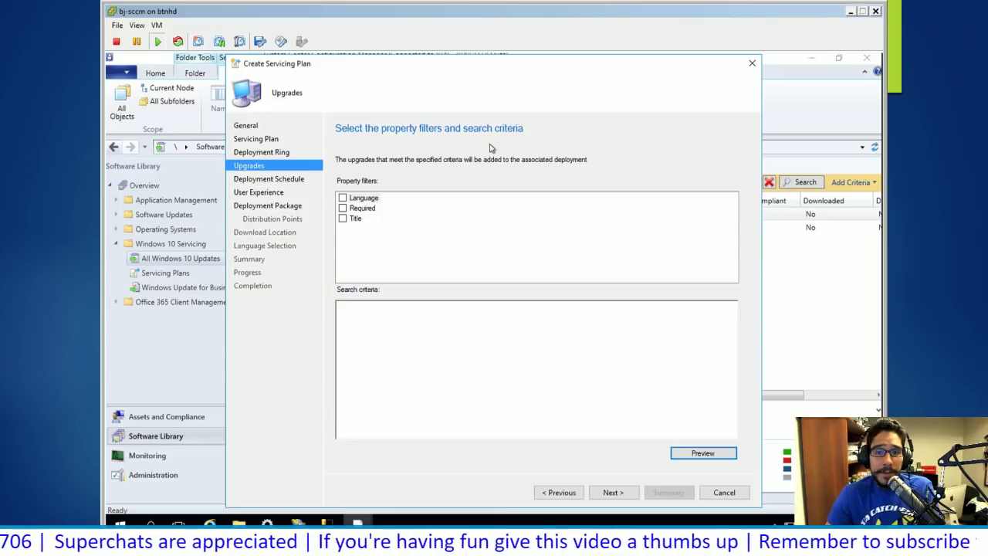
Filter the plan's upgrades by language to English
click(351, 201)
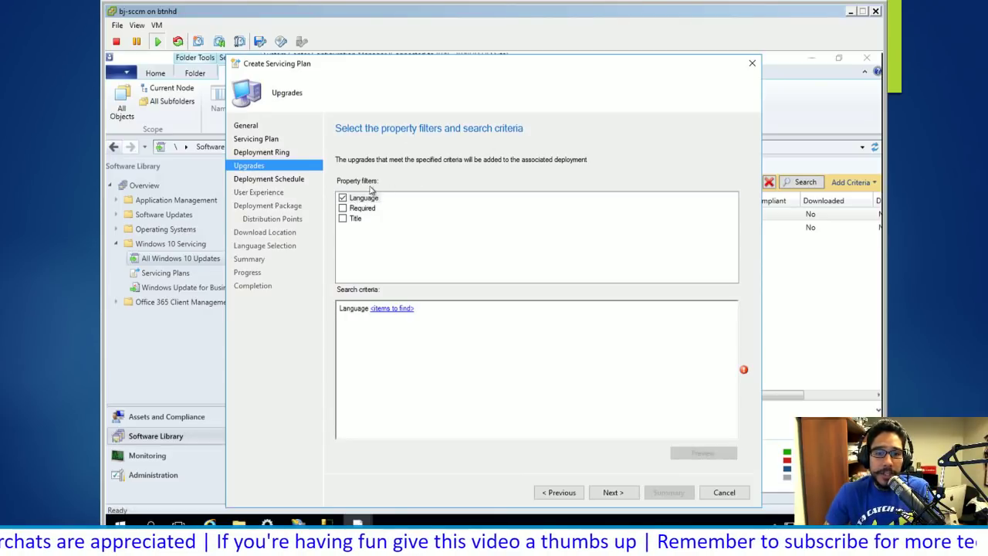
click(389, 311)
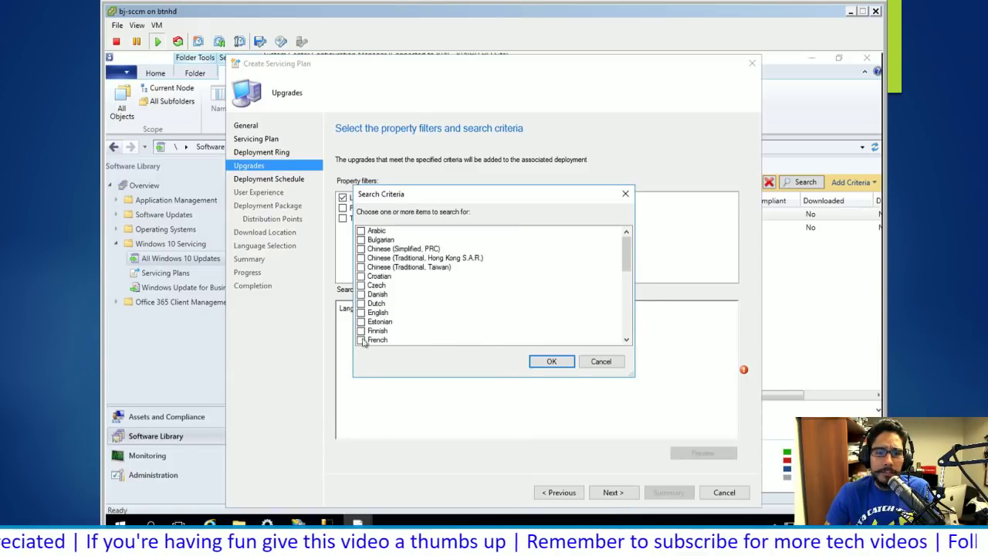
click(362, 313)
key(Return)
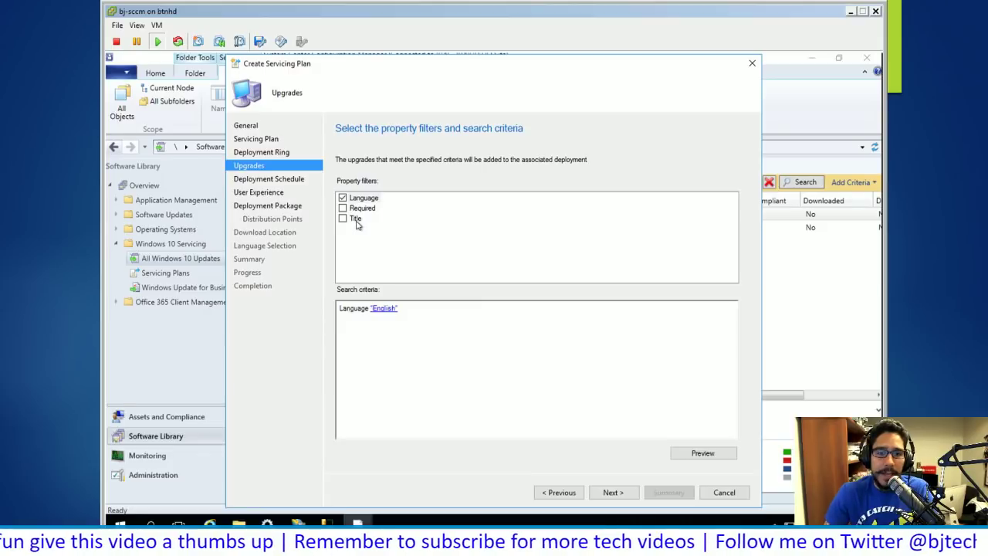
Add a title filter '1709, en-us' and preview the two matching updates
click(355, 219)
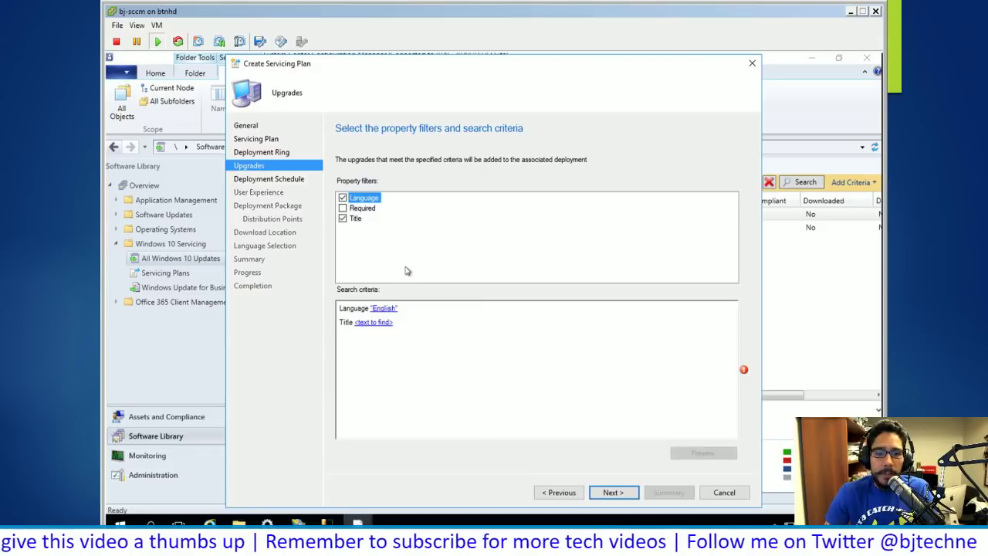
click(376, 323)
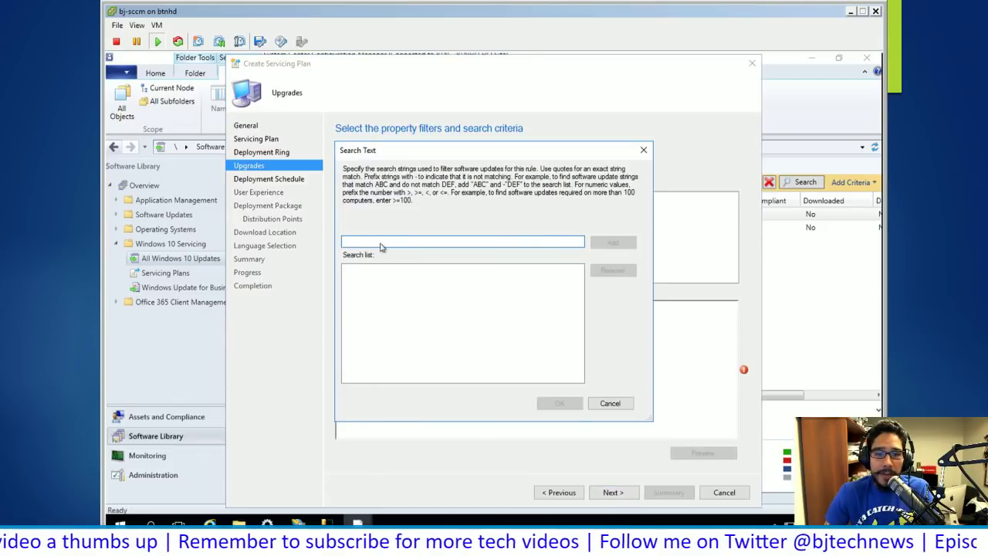
text(1709, en-us)
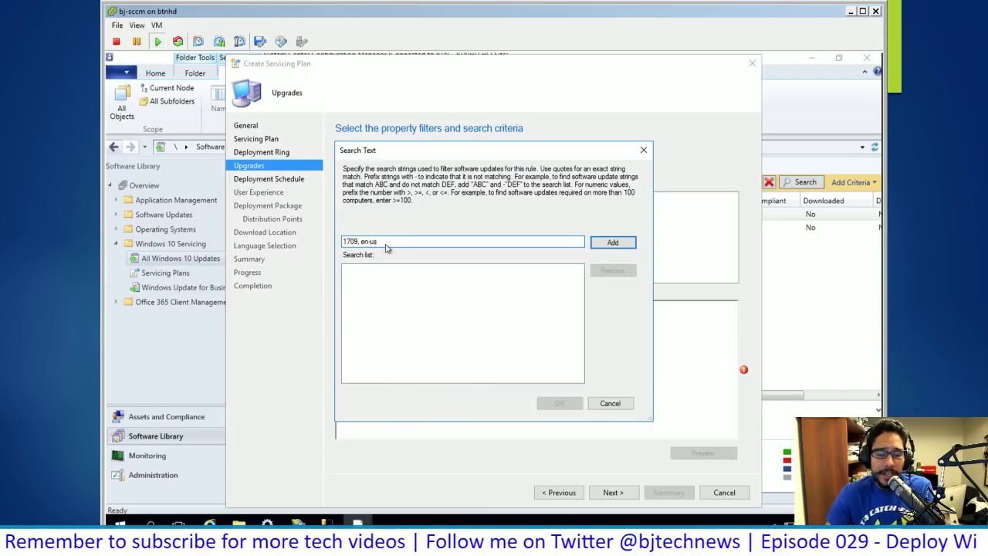
click(622, 244)
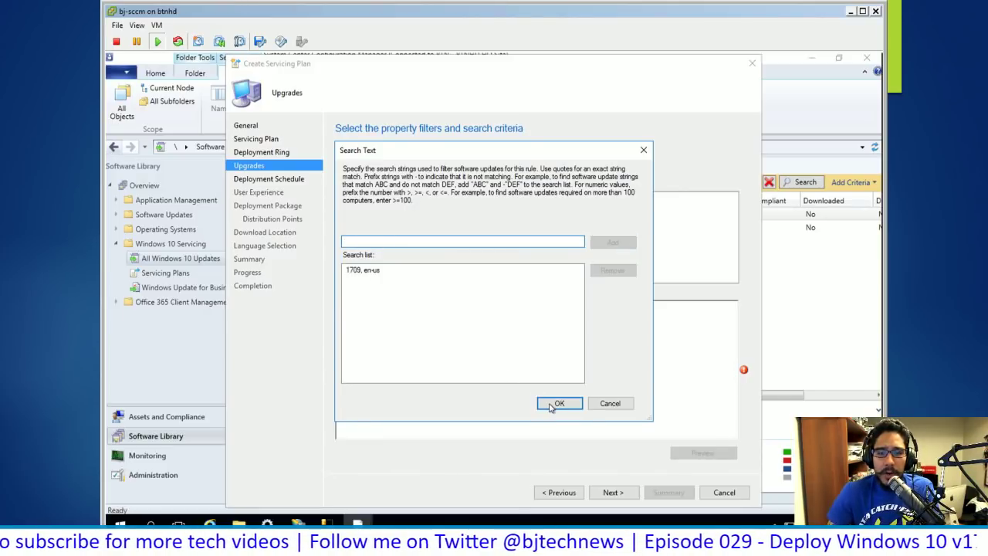
click(553, 406)
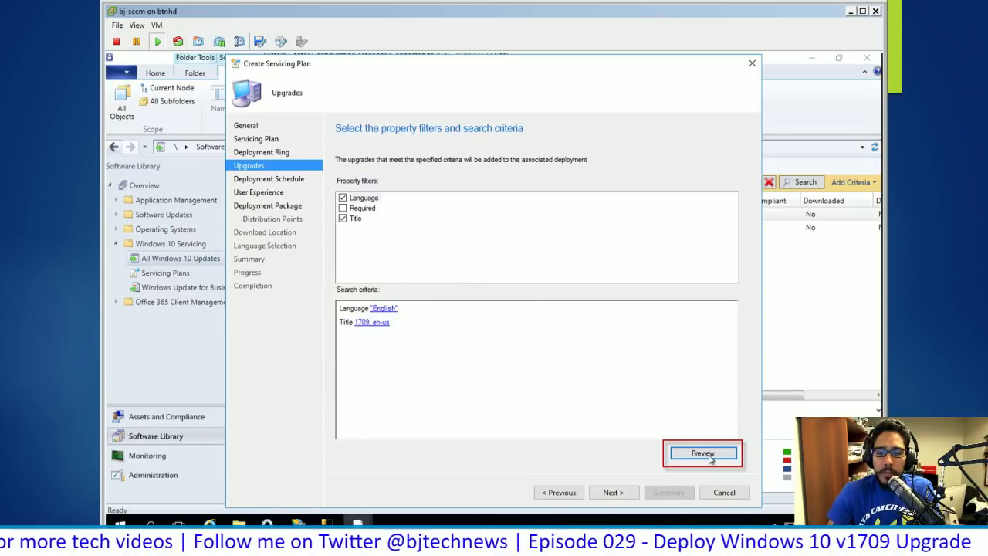
click(703, 454)
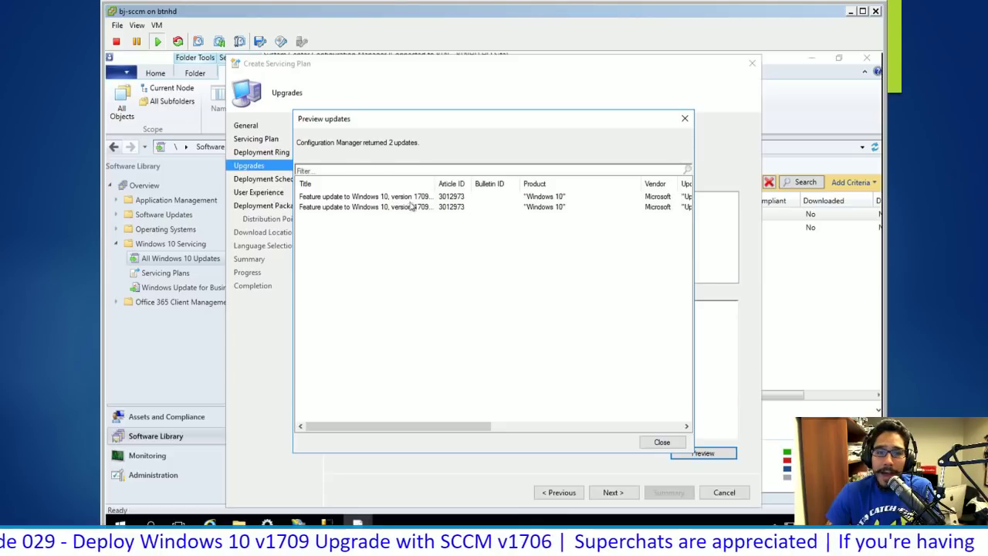
click(661, 442)
key(Return)
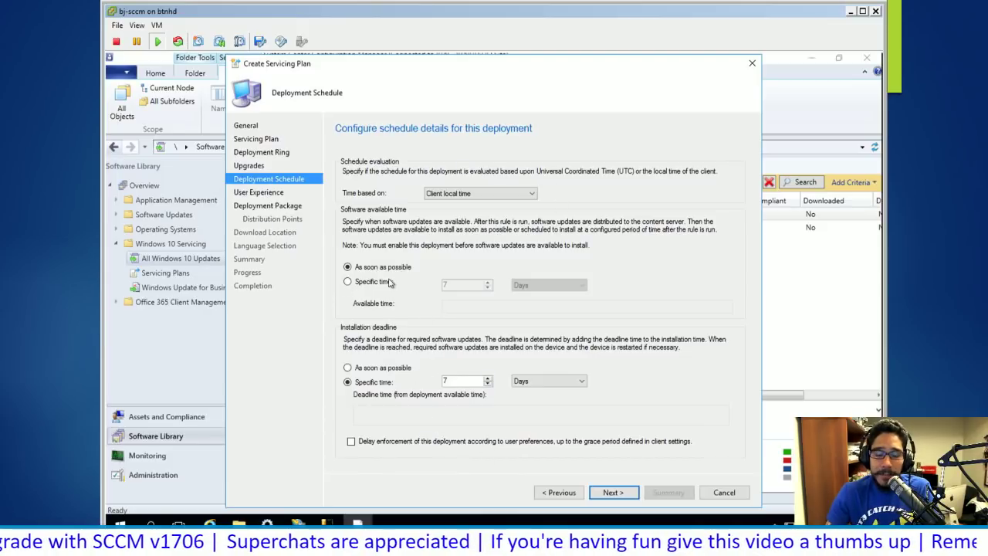
Keep the default schedule and show all notifications in Software Center, allowing install and restart at deadline
key(Return)
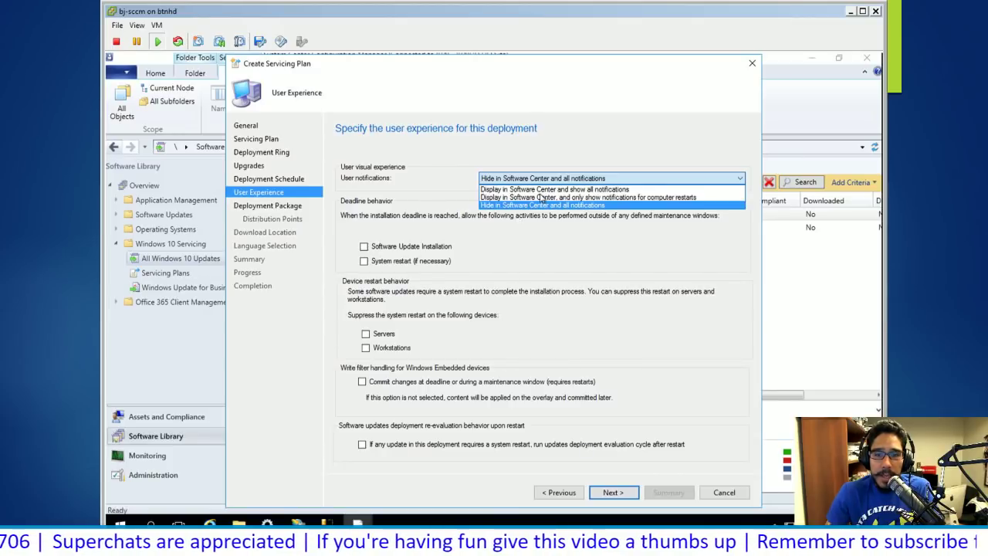
click(531, 189)
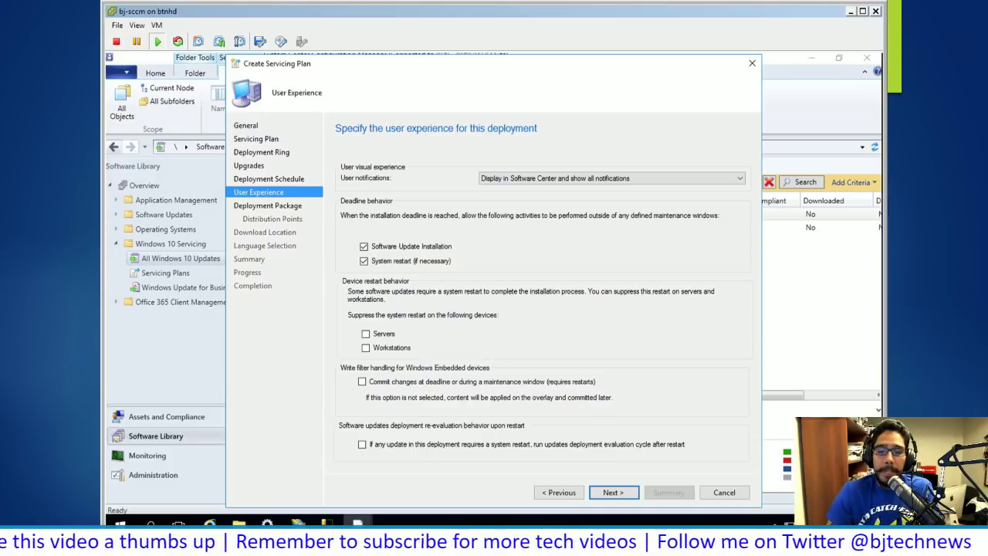
key(Return)
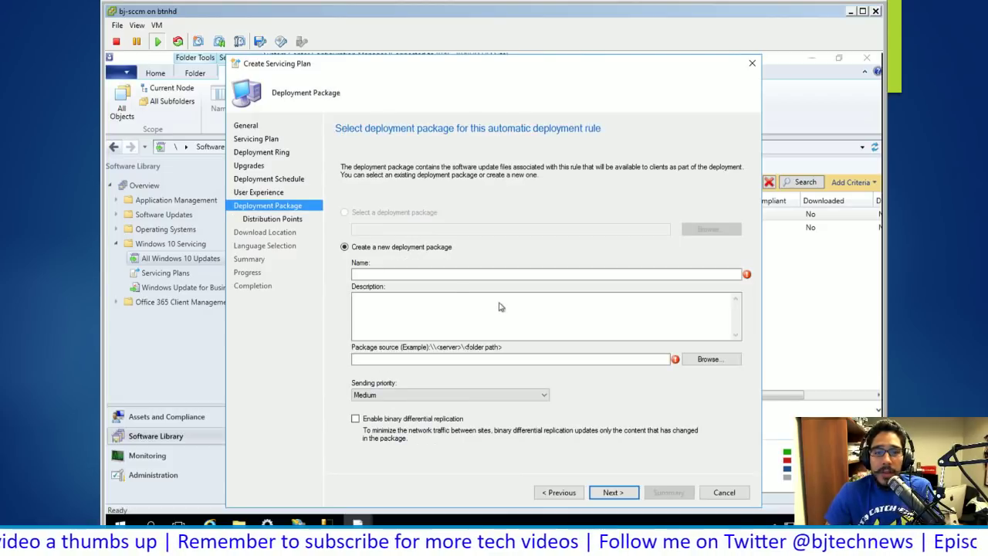
Create deployment package 'Windows 10 to v1709' with source \bj-sccm\sources\OSD\OS\OSUpgradePackages\Windows10x64\v1709
click(396, 275)
text(Windows 10 to v1709)
key(Tab)
key(Tab)
text(\bj-sccm\sources\OSD\OS\OSUpgradePackages\Windows10x64\v1709)
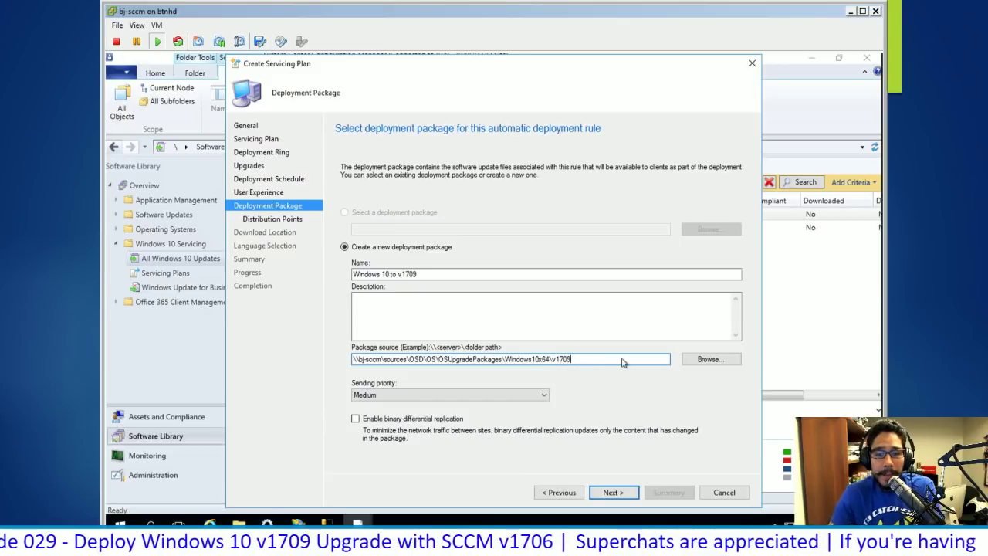
key(Return)
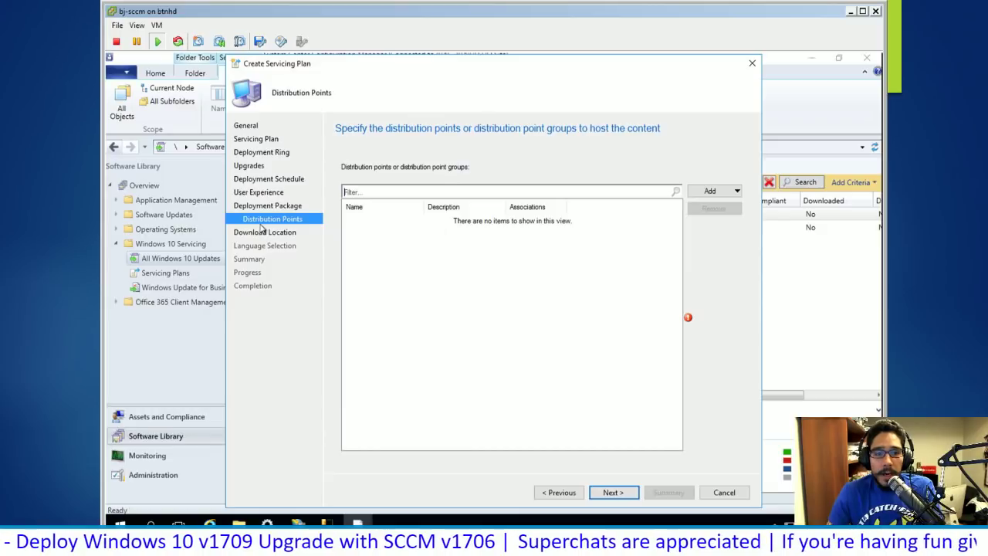
Add BJ-SCCM.BTNHD.EDU as the distribution point hosting the plan's content
click(733, 190)
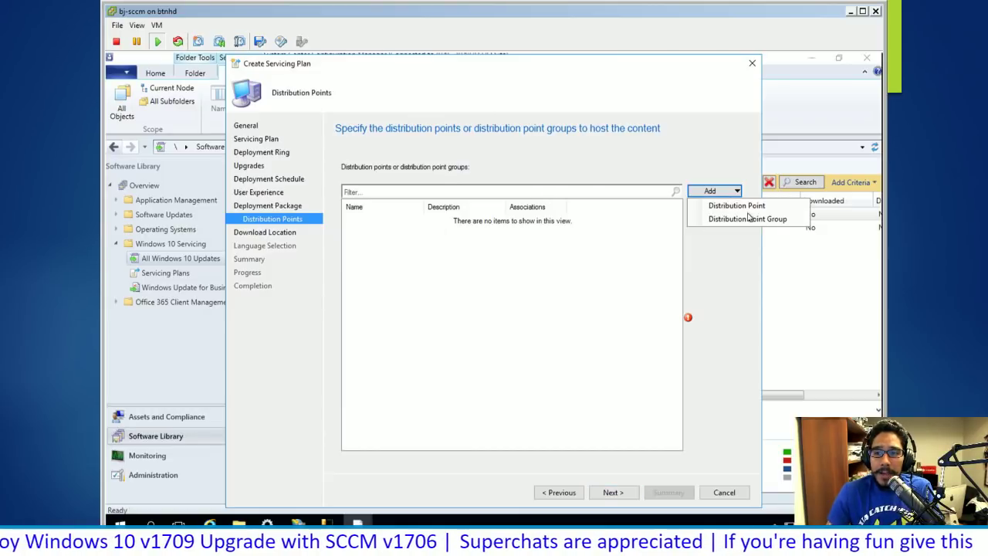
click(764, 206)
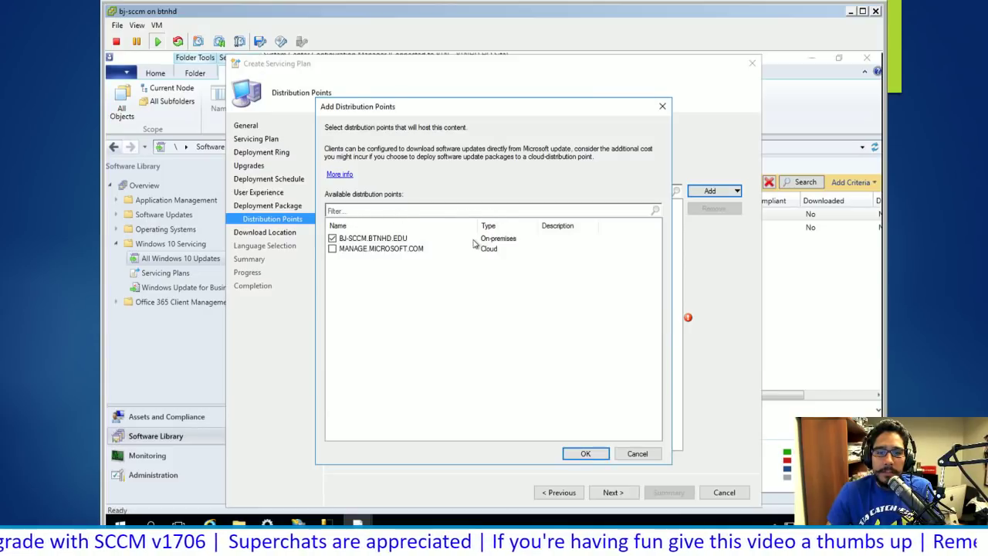
key(Return)
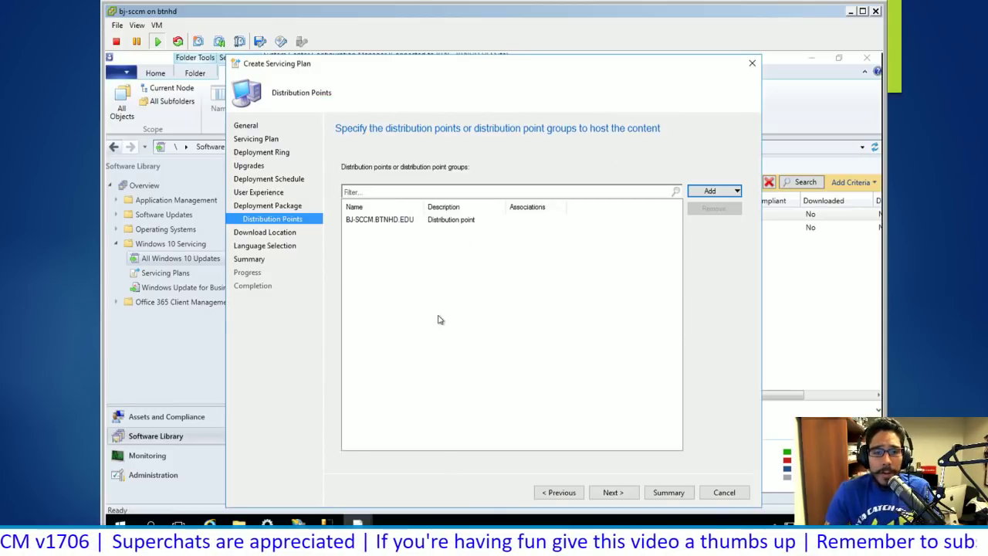
key(alt+n)
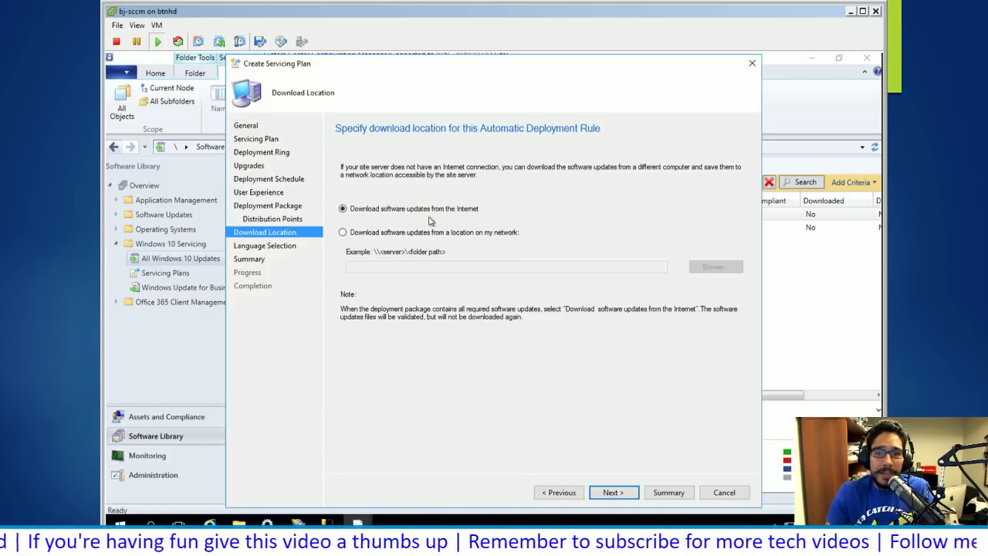
Keep downloading from the Internet with English selected and complete the servicing plan wizard
click(615, 491)
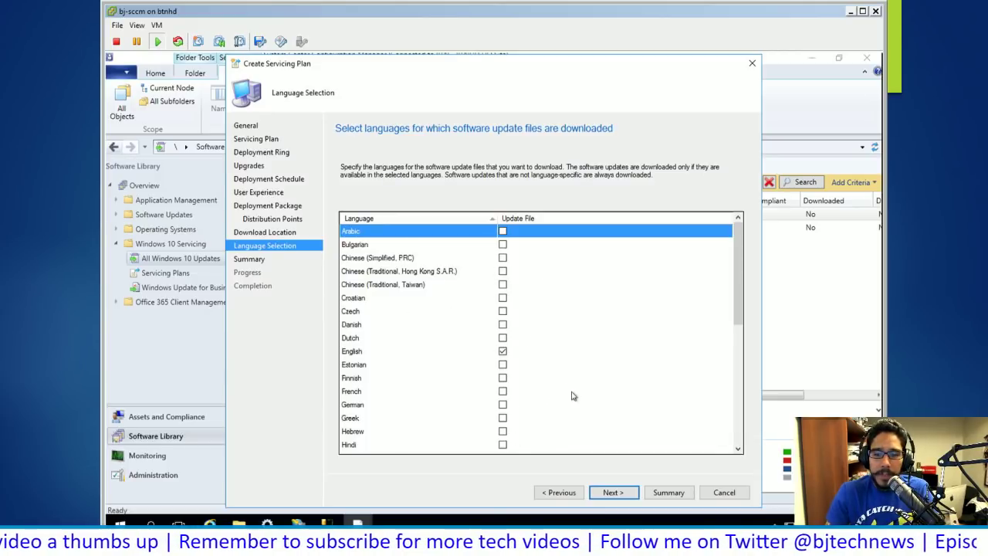
key(Return)
key(Return)
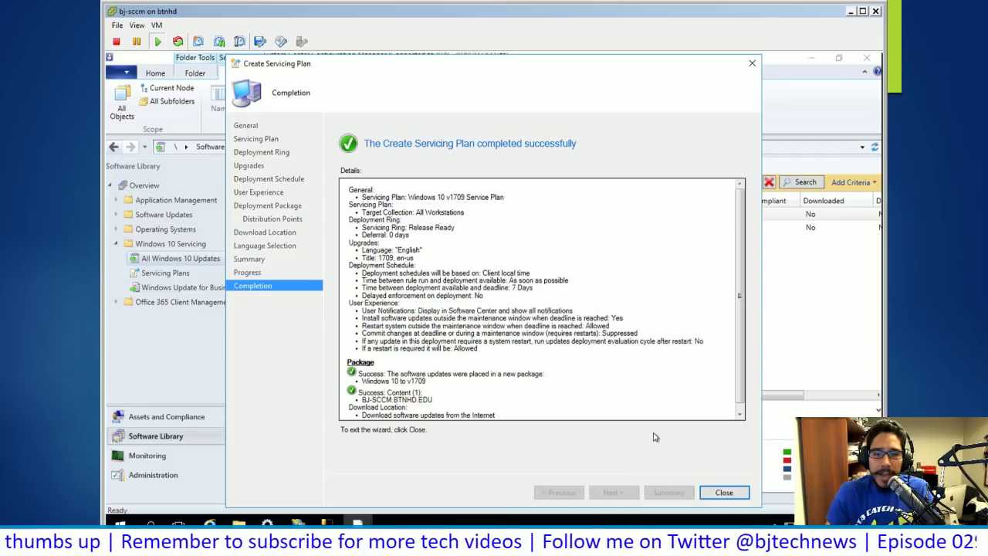
key(Return)
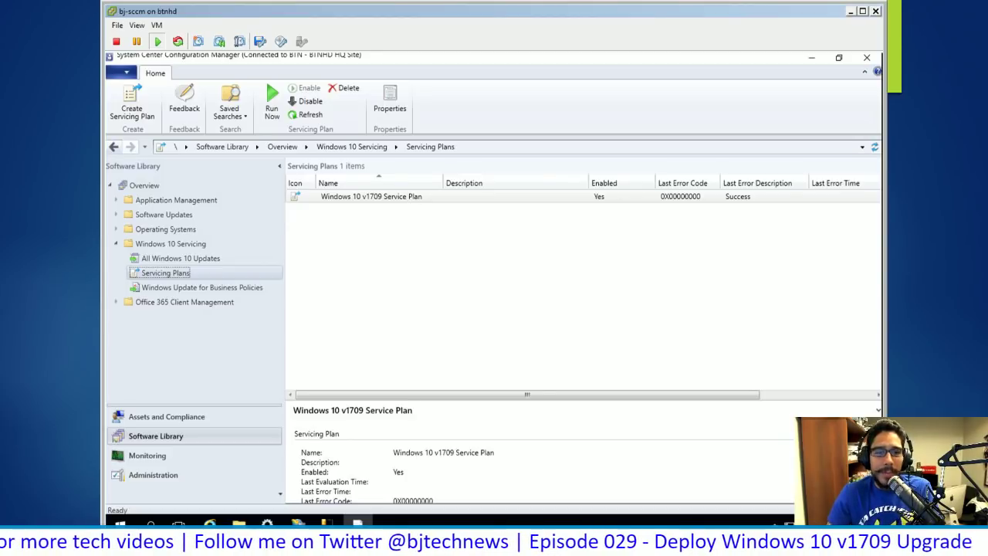
Run the Windows 10 v1709 Service Plan immediately with Run Now
right_click(378, 199)
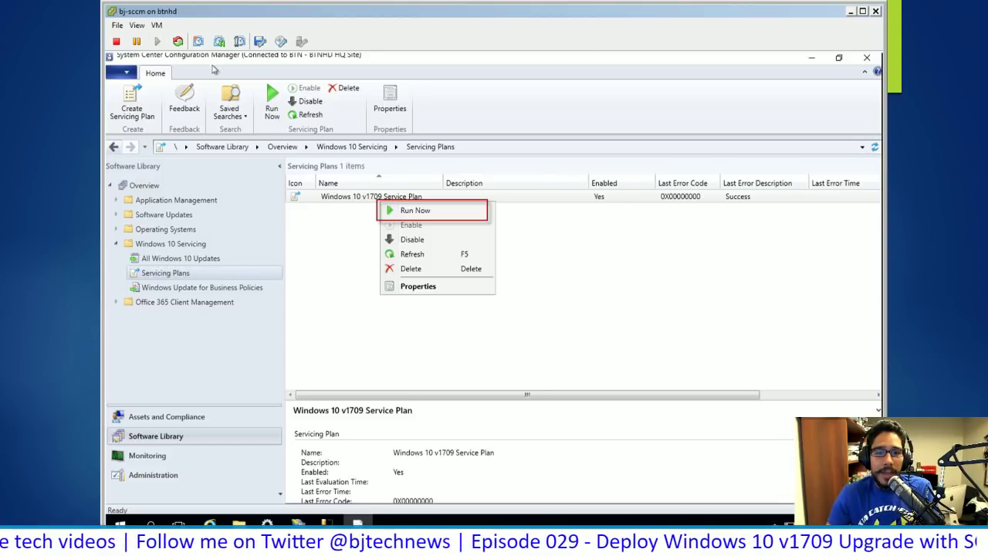
click(415, 211)
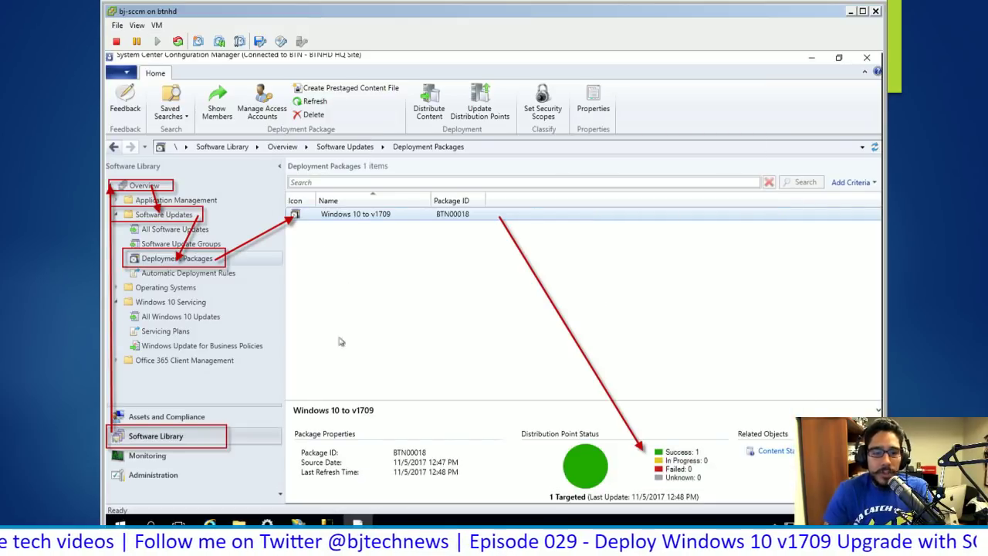
Leave the slide show and display the Deployment Packages slide showing 'Windows 10 to v1709' with 1 success
click(164, 436)
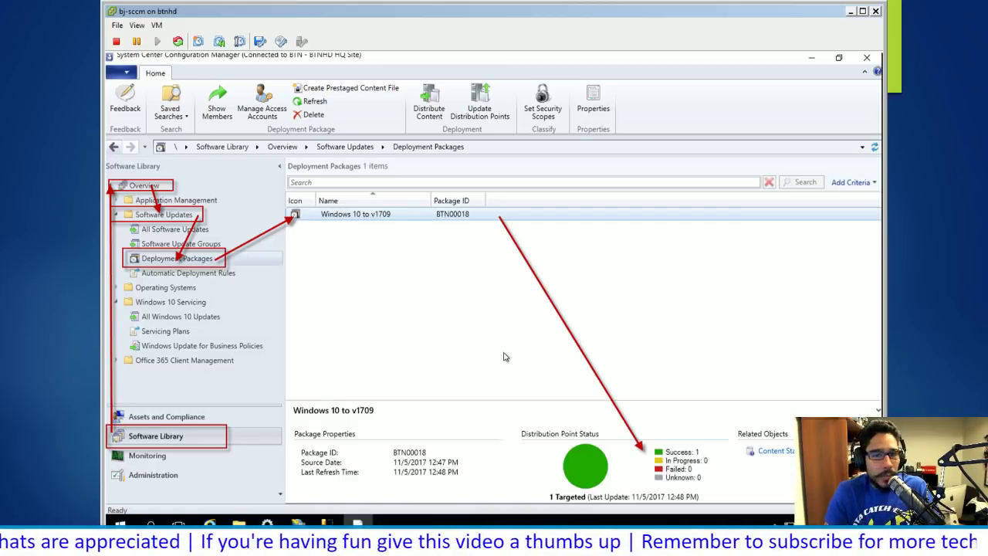
key(alt+Tab)
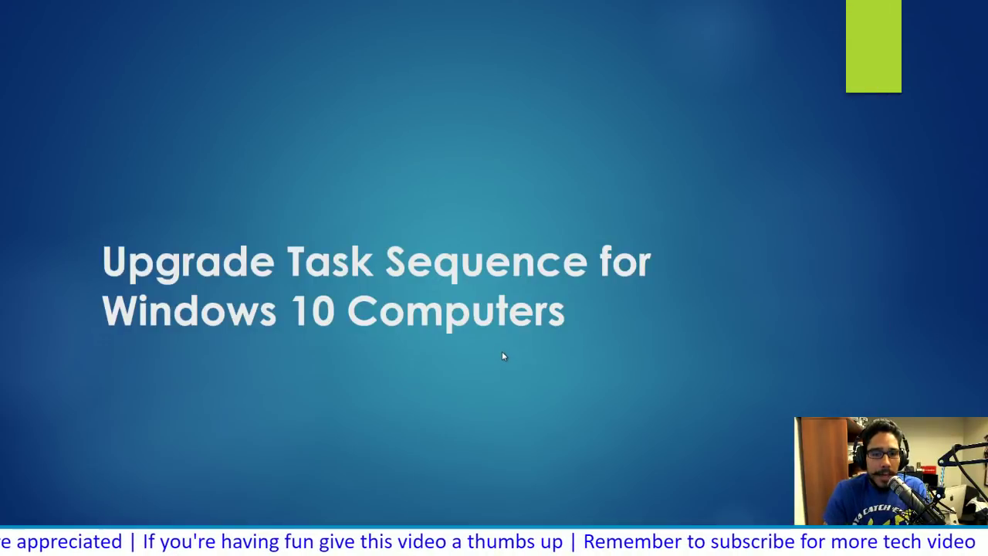
key(alt+Tab)
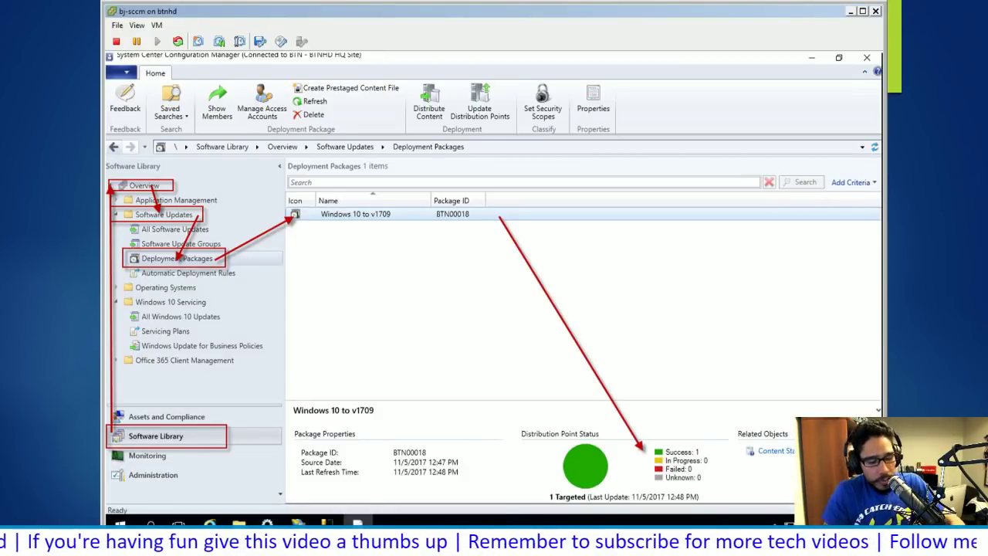
key(alt+Tab)
scroll(522, 365, down, 1)
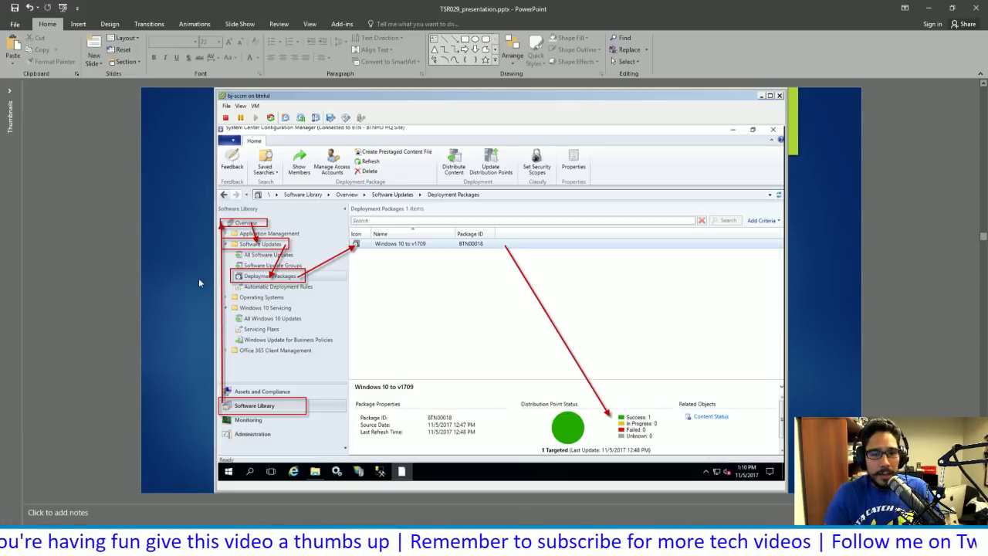
Switch back to the Configuration Manager console and select Windows 10 Servicing in the navigation tree
key(alt+Tab)
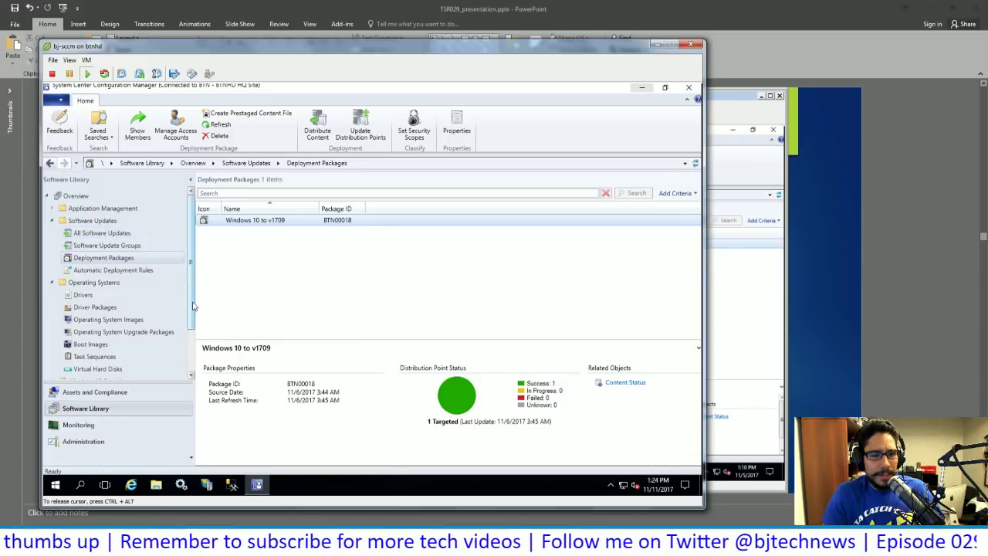
scroll(193, 306, down, 2)
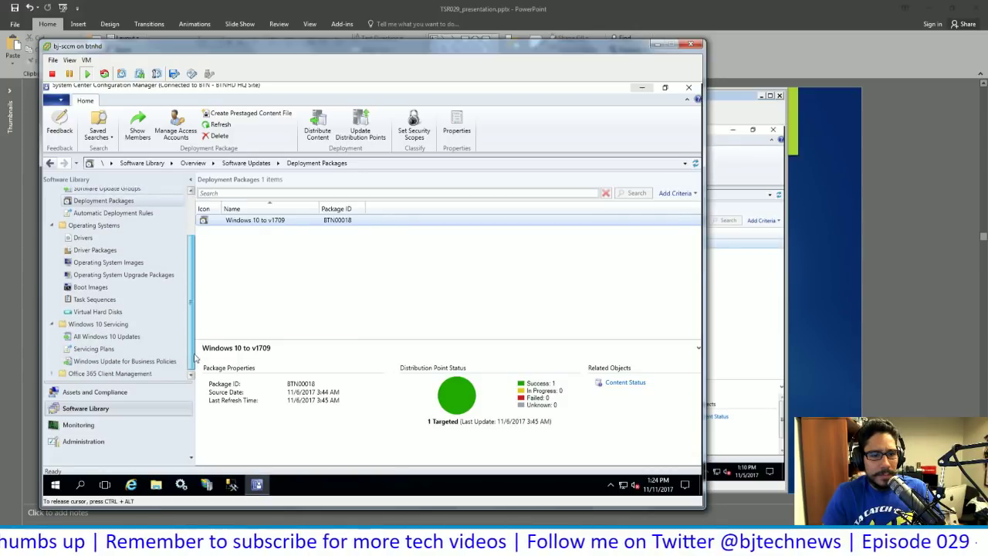
click(86, 324)
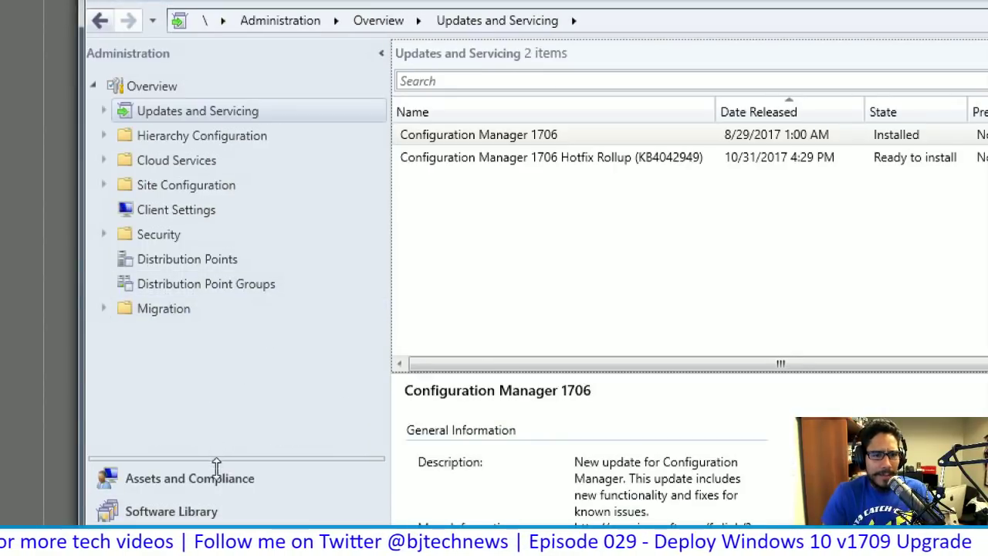
Open the Windows 10 Servicing dashboard under Software Library and inspect its timeline
click(216, 514)
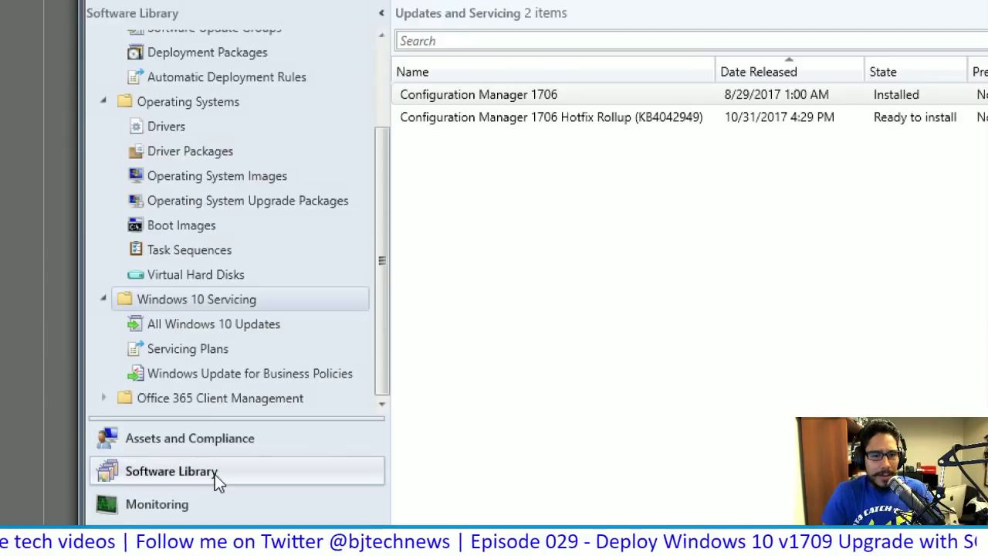
click(213, 323)
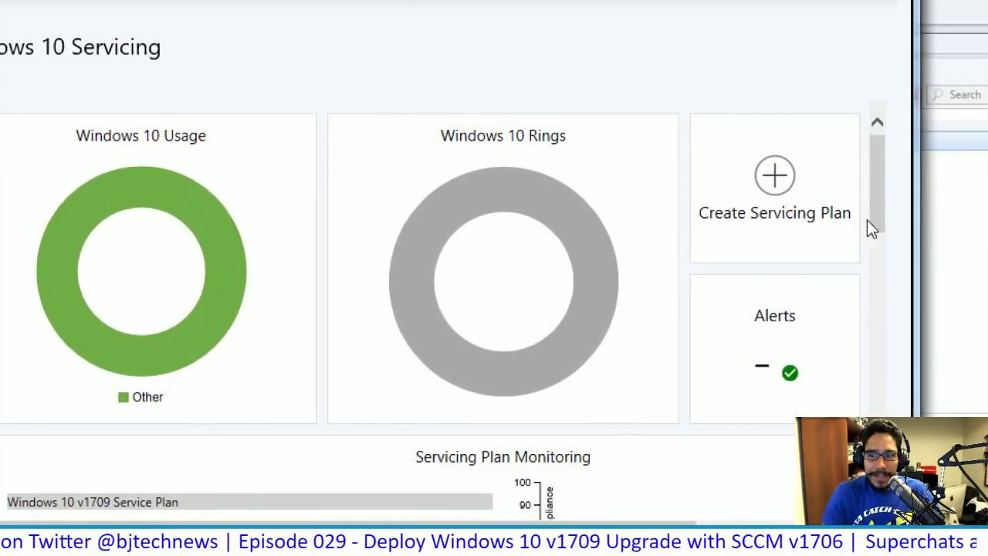
drag(877, 220, 859, 363)
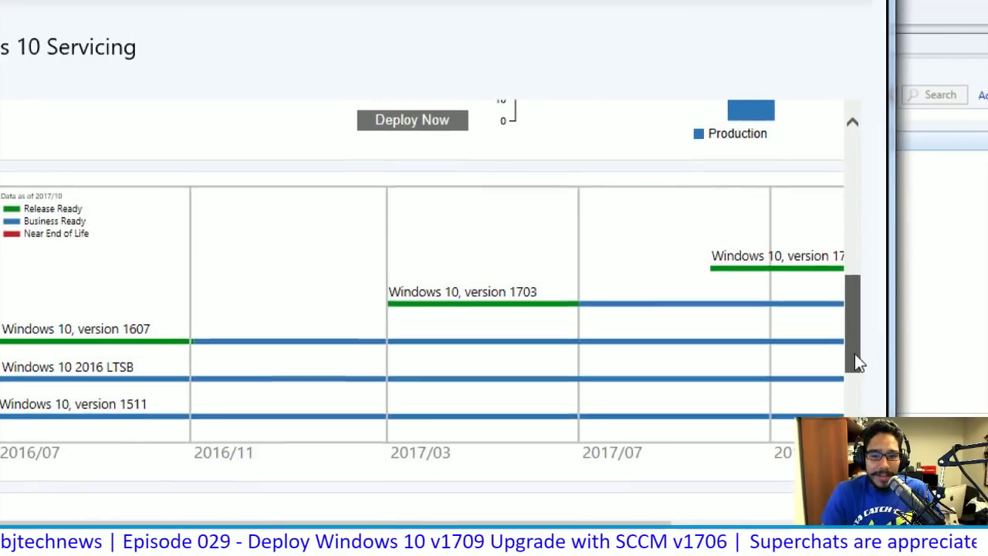
drag(616, 453, 712, 450)
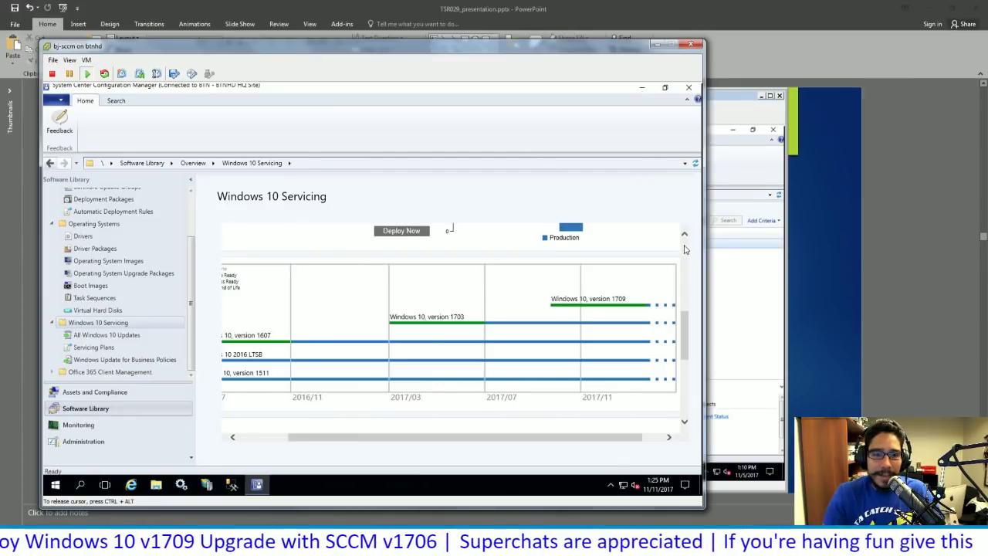
Return to PowerPoint and present the annotated Deployment Packages slide full screen
scroll(684, 249, up, 10)
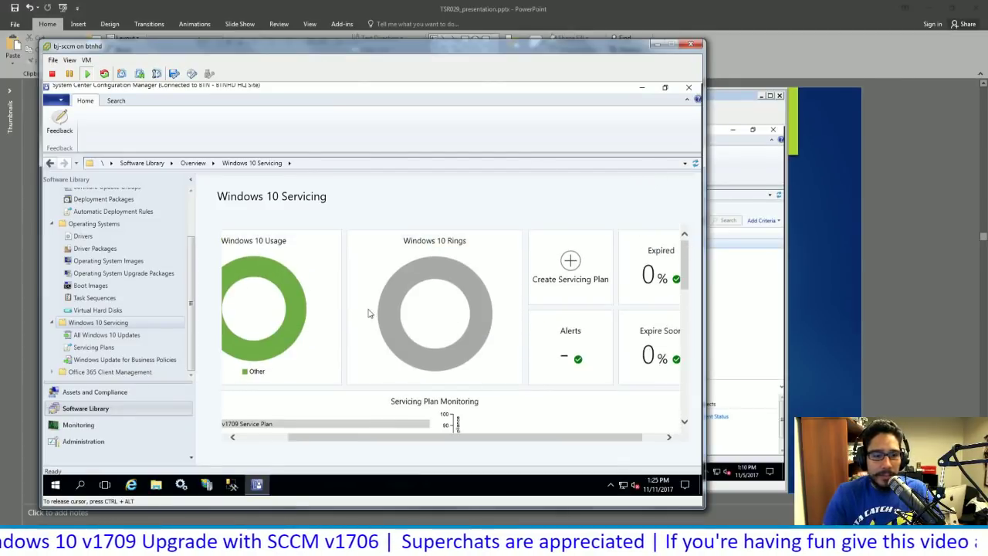
click(270, 438)
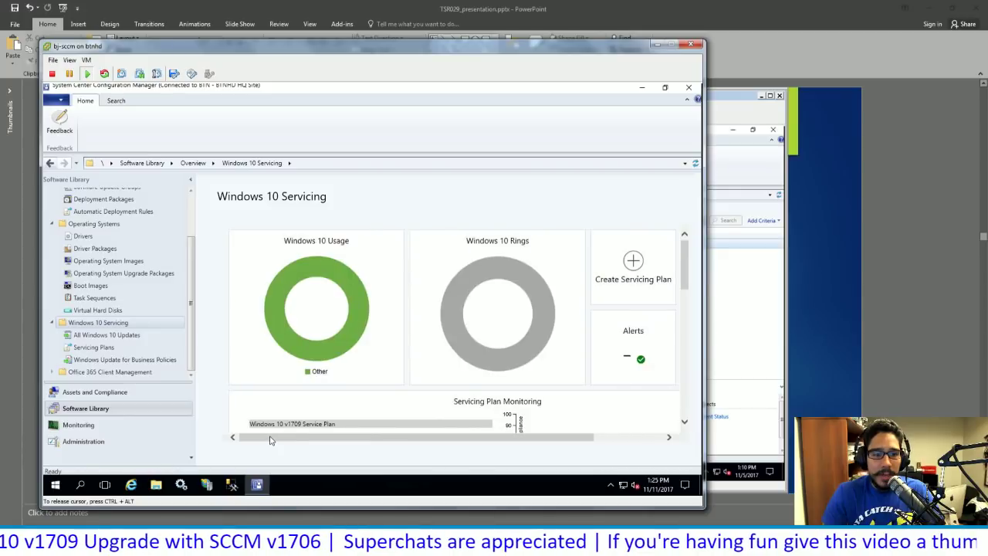
scroll(195, 277, up, 3)
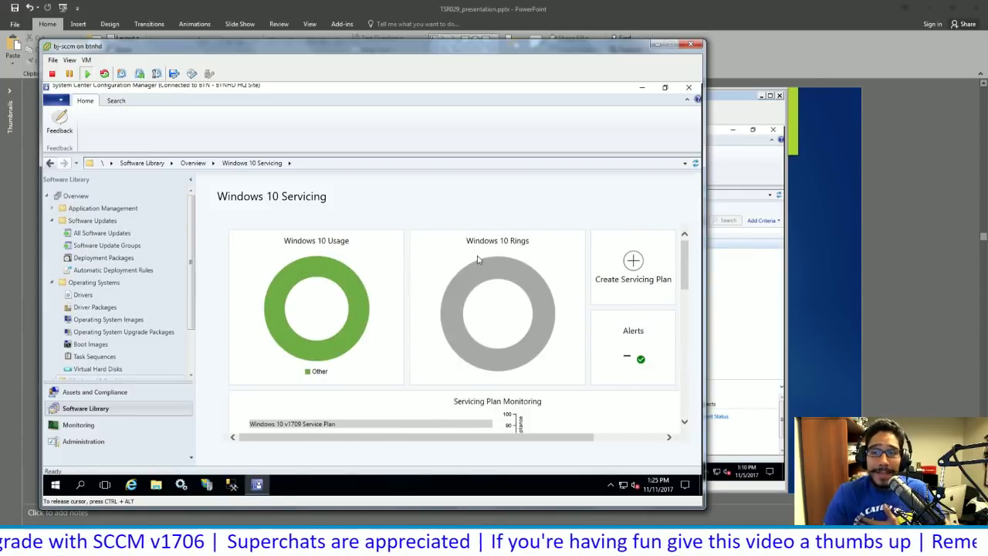
click(726, 100)
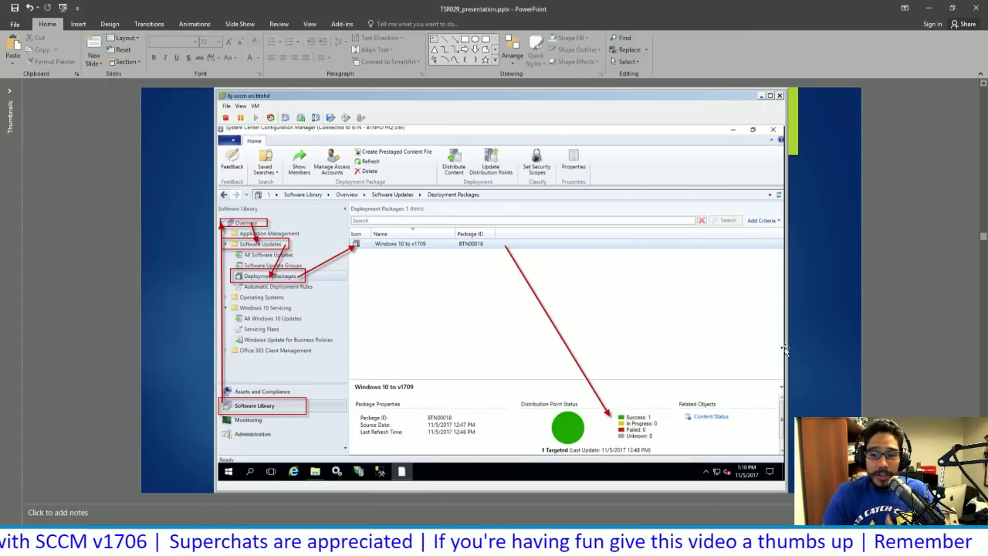
key(shift+F5)
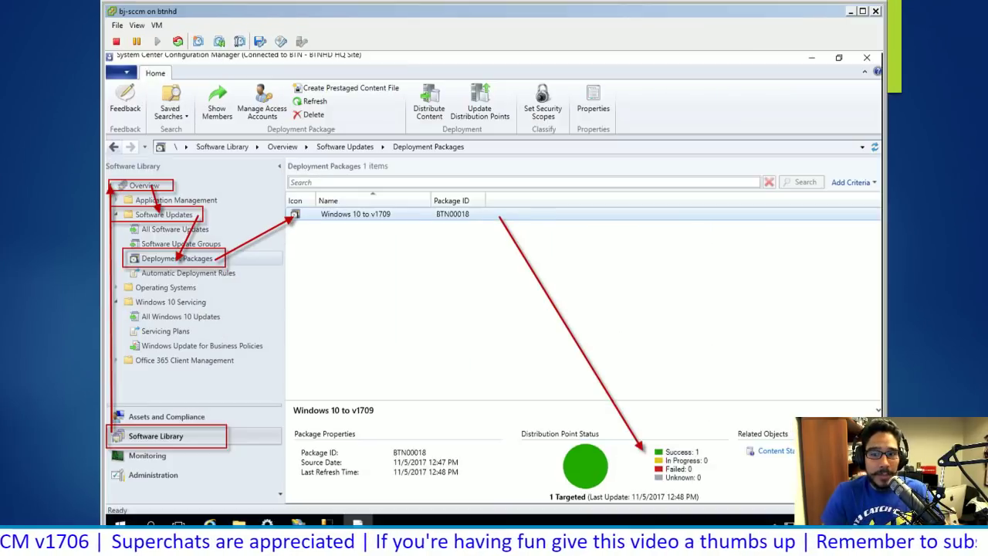
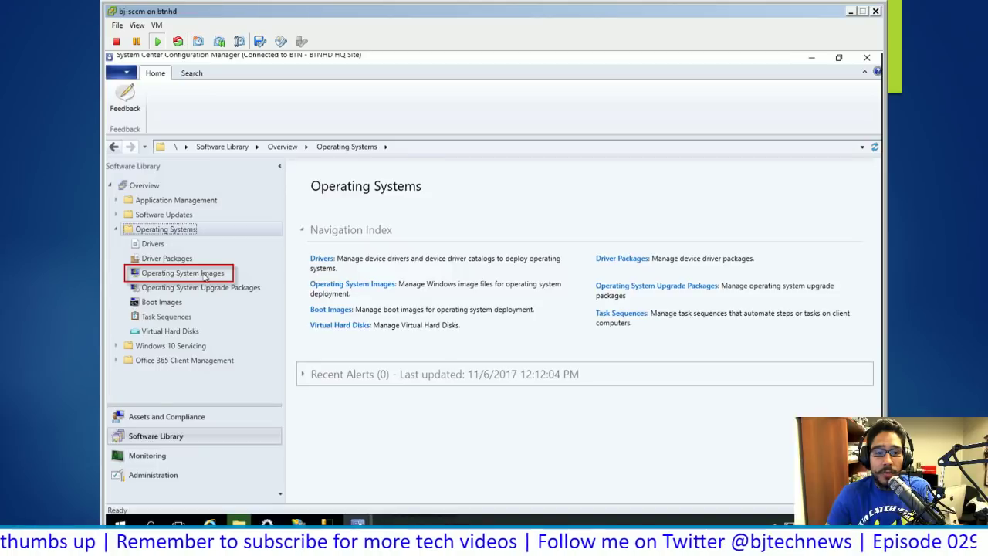
Add a Windows 10 v1709 operating system image from install.wim, listed as BTN00019
right_click(194, 276)
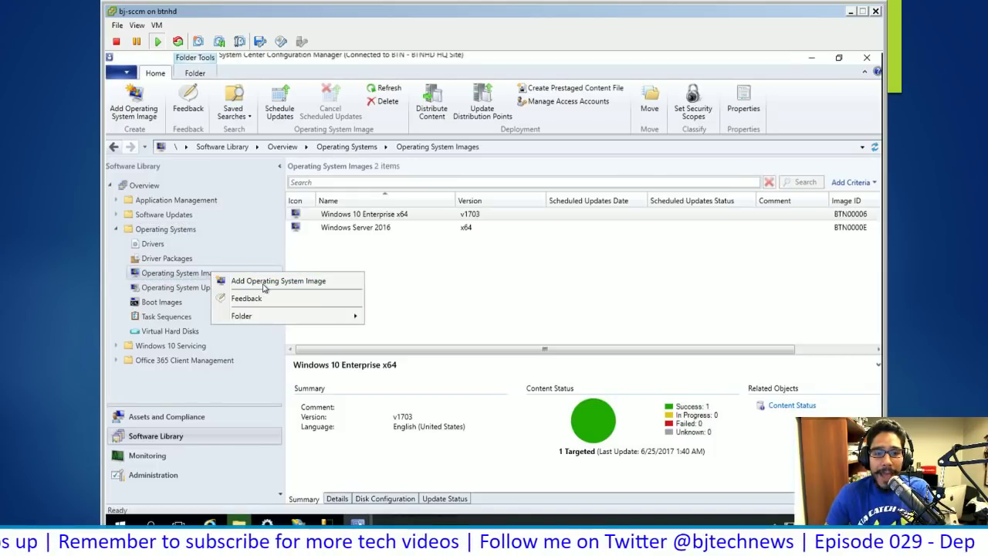
click(330, 287)
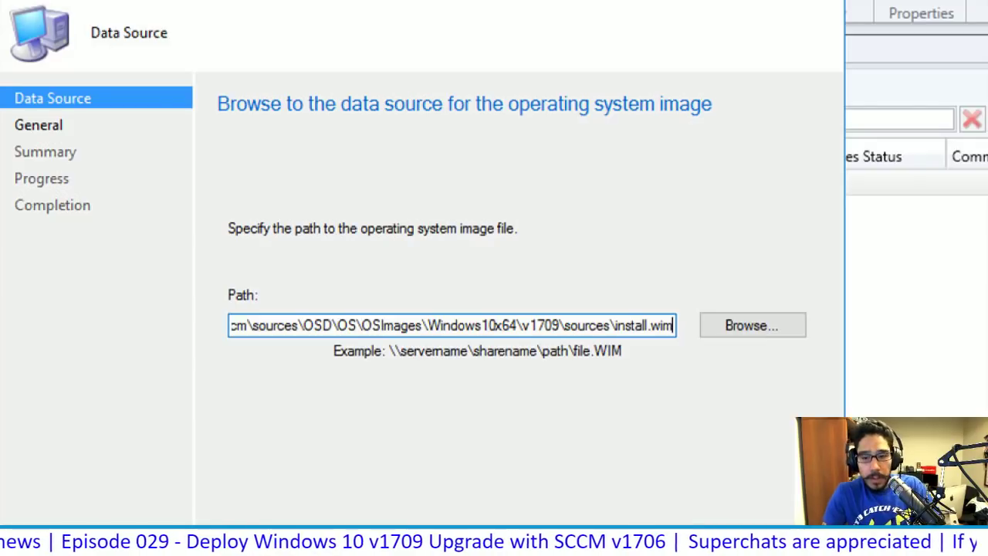
key(Return)
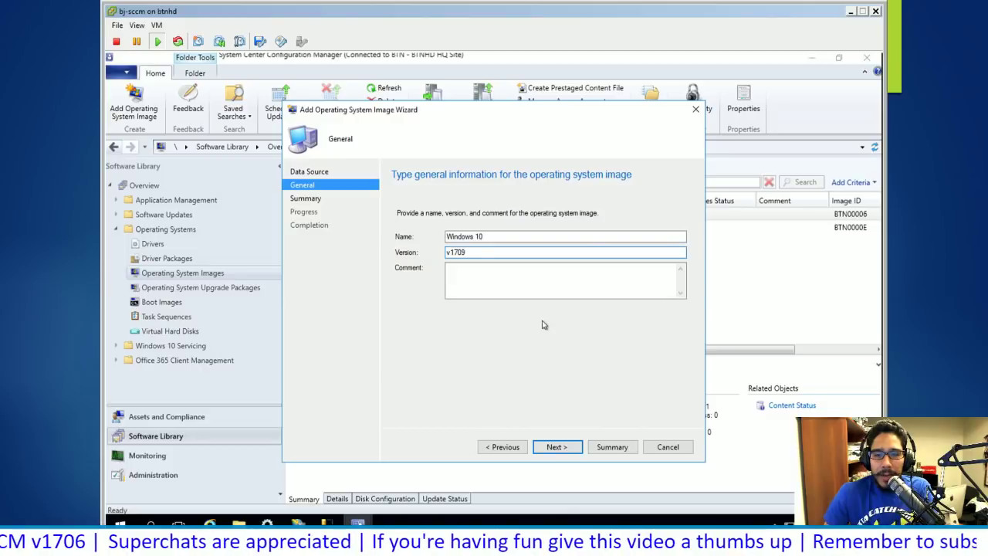
key(Return)
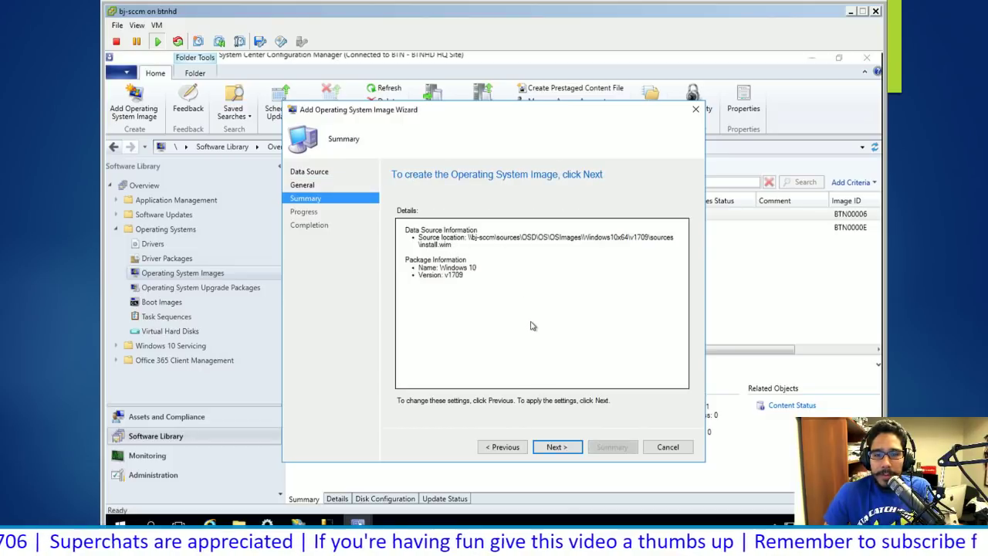
key(Return)
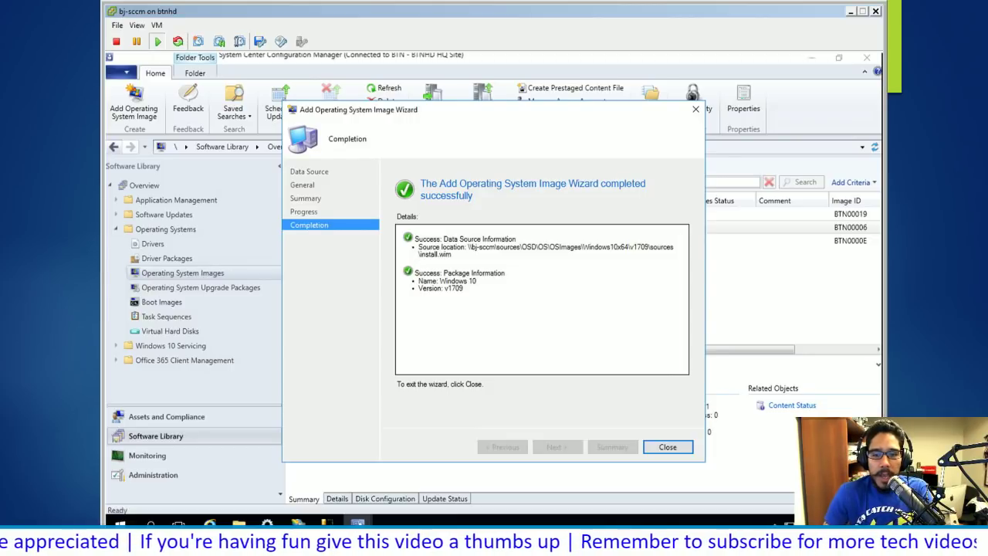
key(Return)
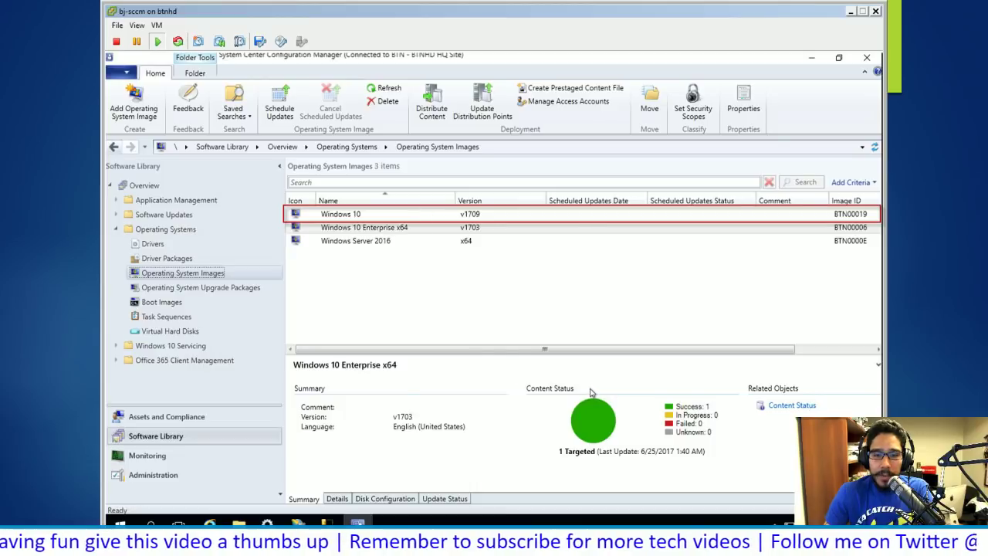
Start distributing the Windows 10 v1709 image's content
right_click(463, 217)
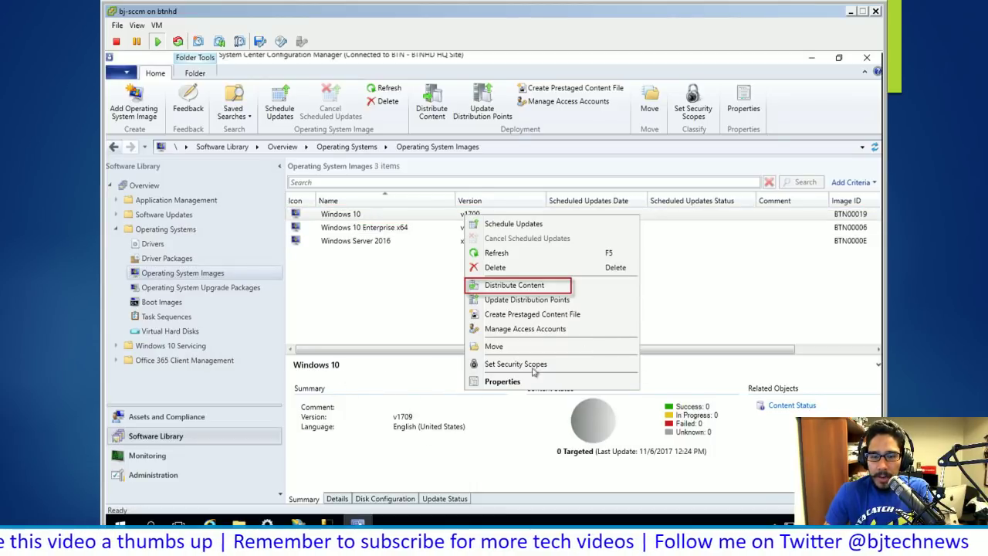
click(423, 295)
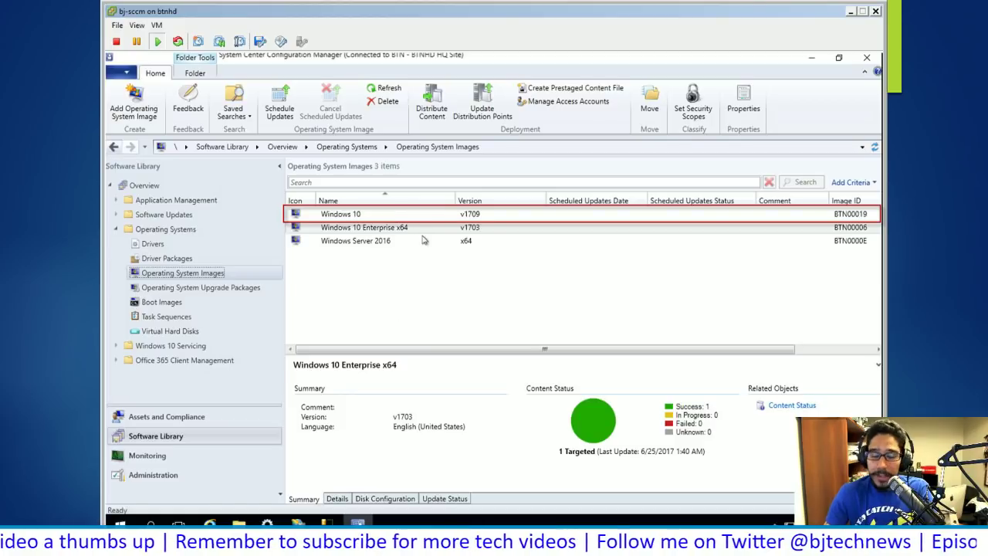
right_click(382, 218)
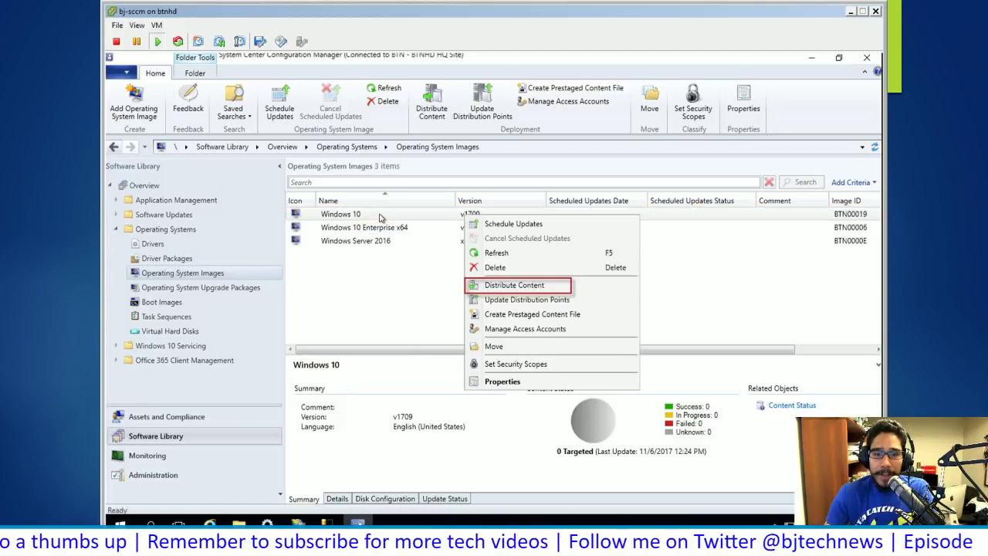
click(509, 287)
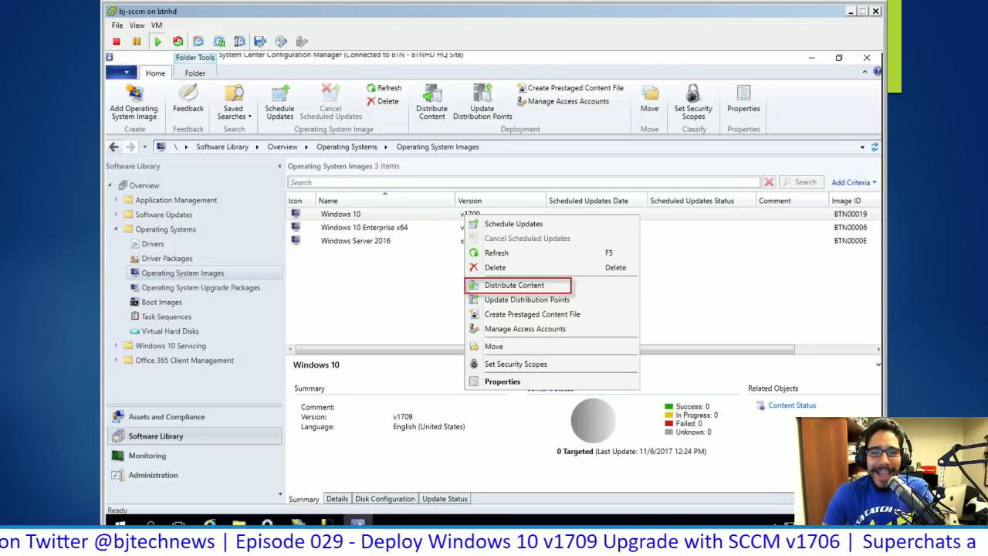
click(582, 283)
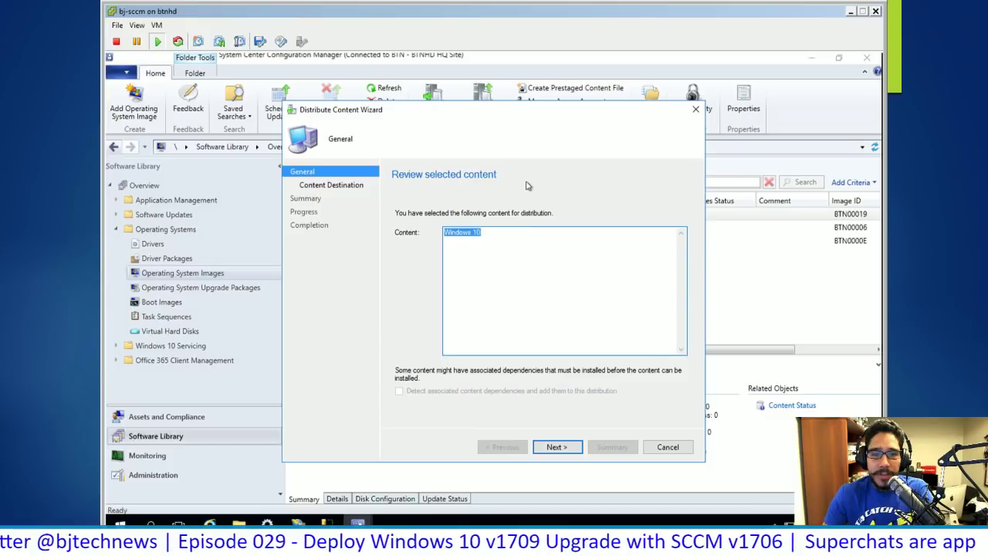
click(557, 446)
Target the BJ-SCCM.BTNHD.EDU distribution point and complete the distribution
click(668, 262)
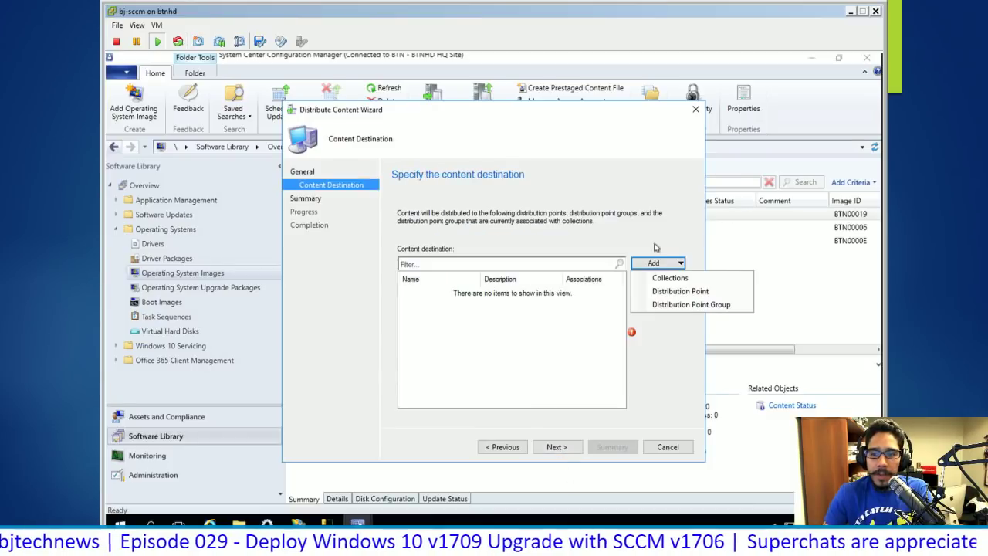
click(676, 293)
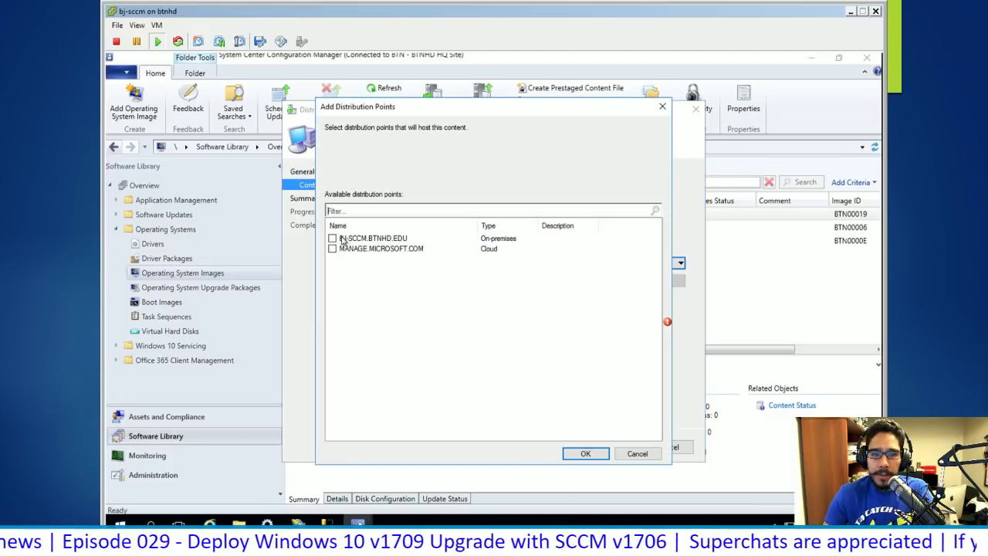
click(332, 237)
key(Return)
click(567, 444)
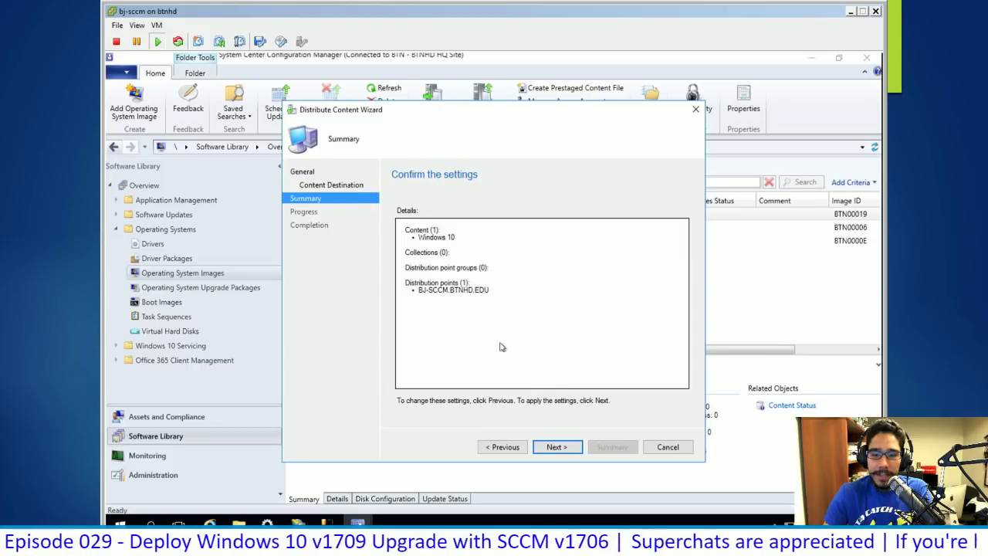
click(555, 446)
click(667, 446)
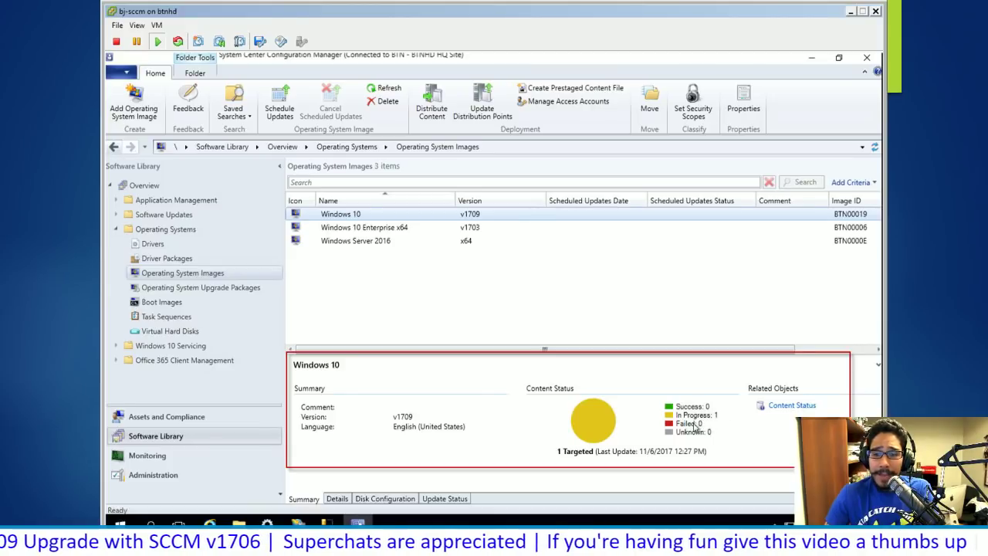
Refresh until the image's content status shows Success, then move to Operating System Upgrade Packages
key(F5)
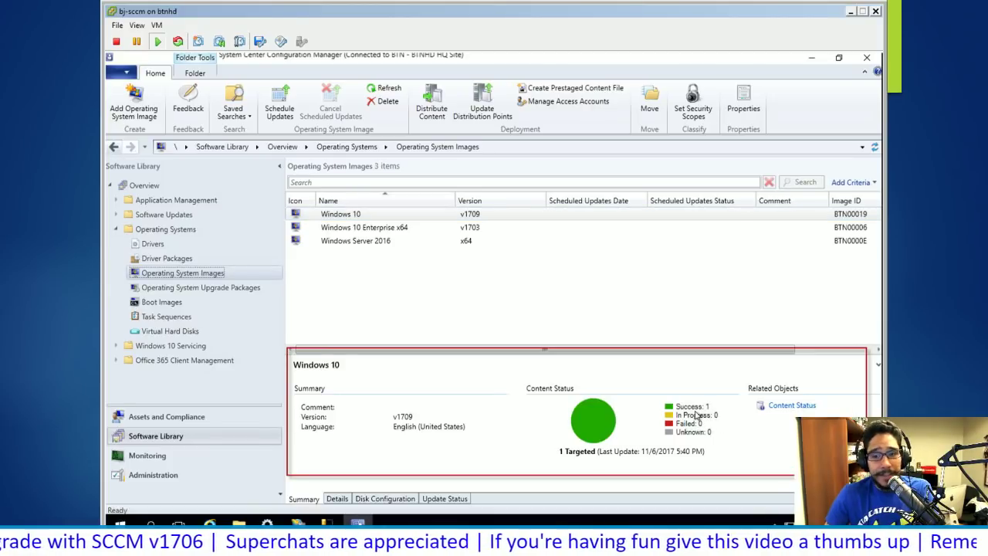
key(F5)
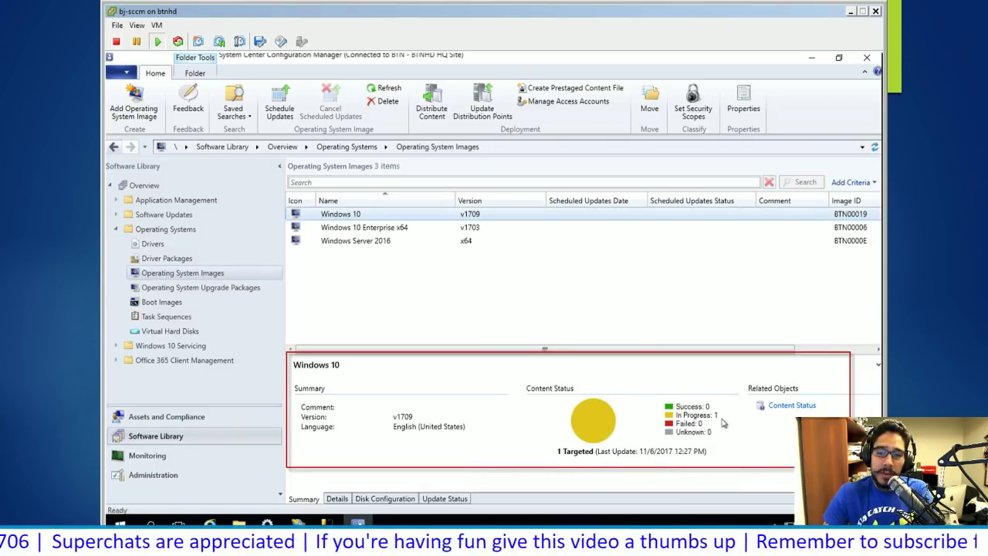
key(F5)
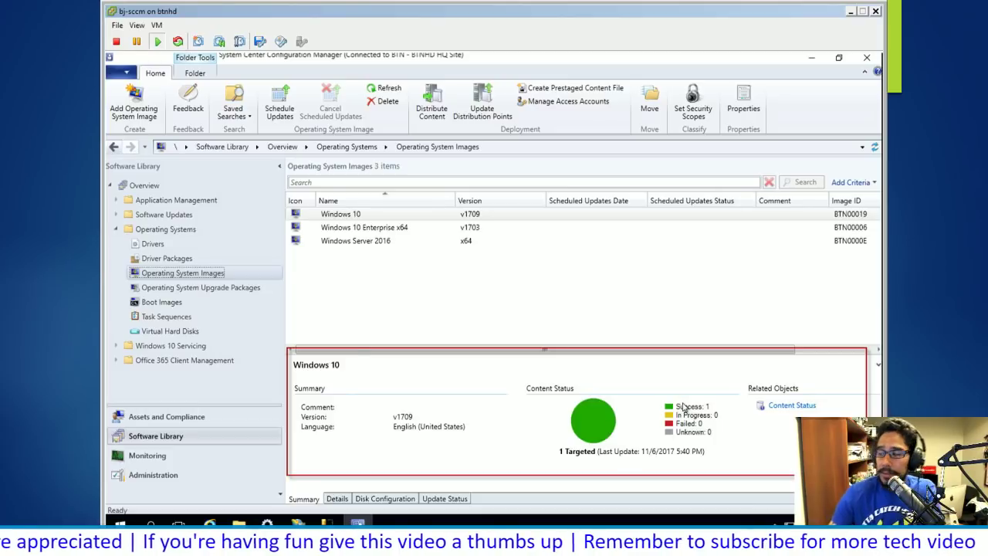
key(Down)
key(shift+F10)
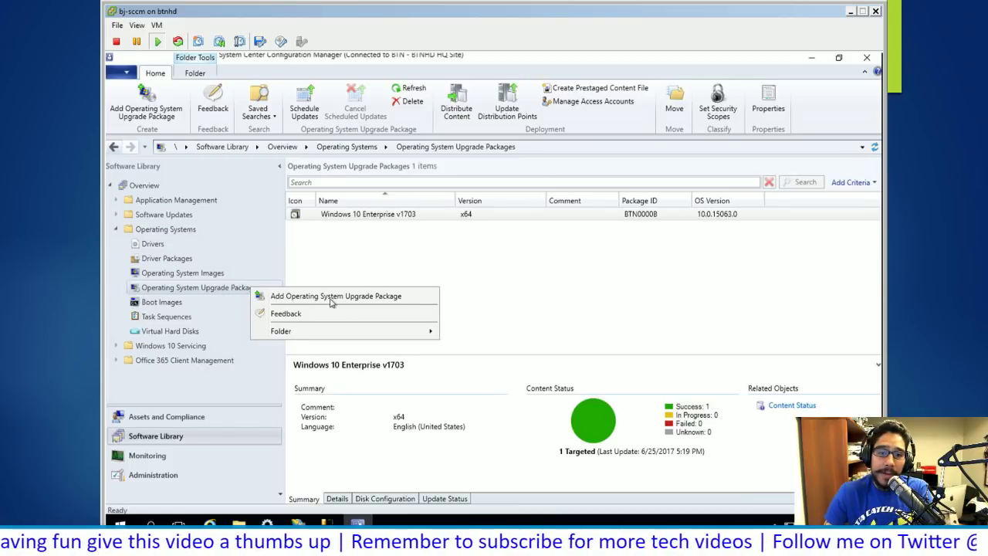
Begin a new upgrade package with the v1709 UNC source path, then return to the console VM
click(386, 302)
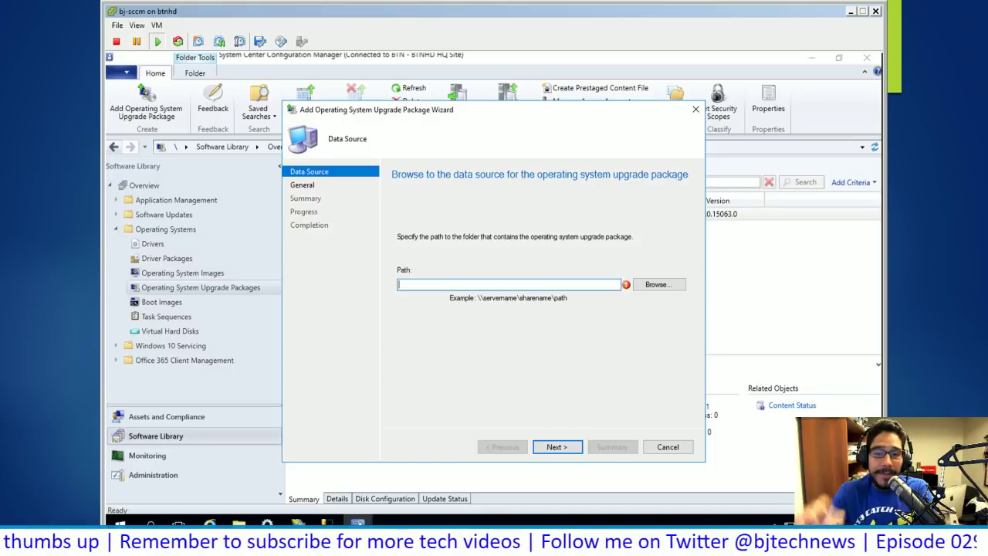
text(\\bj-sccm\sources\OSD\OS\OSImages\Windows10x64\v1709)
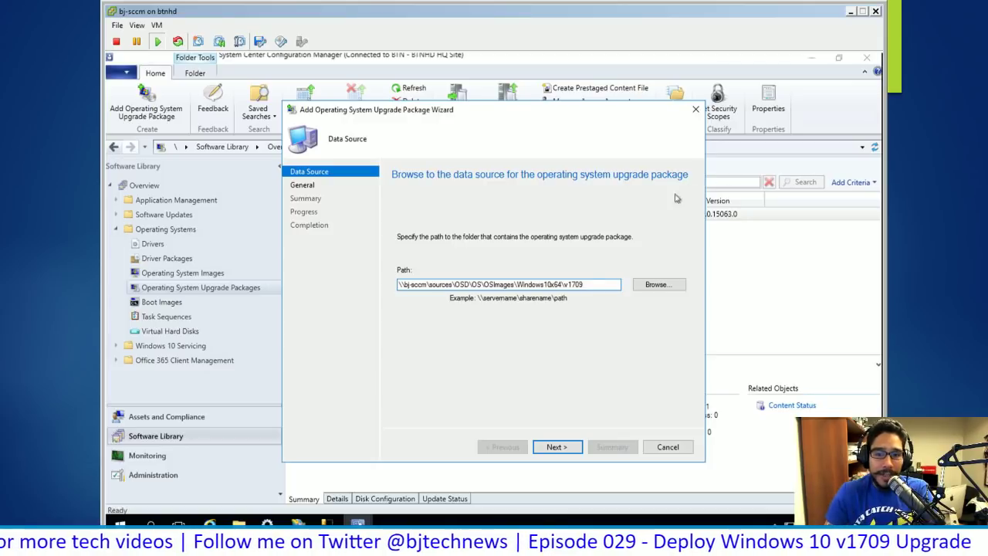
key(alt+Tab)
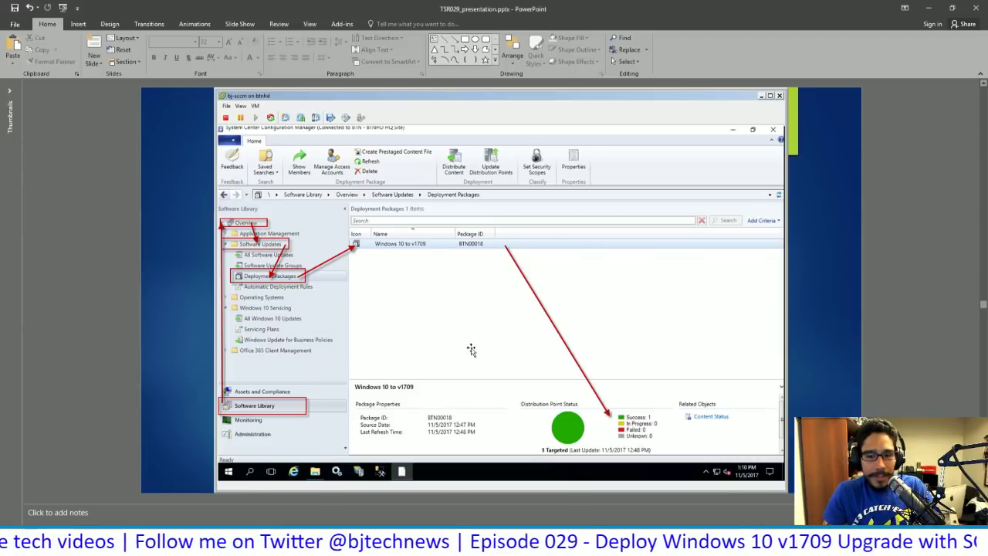
key(ctrl+v)
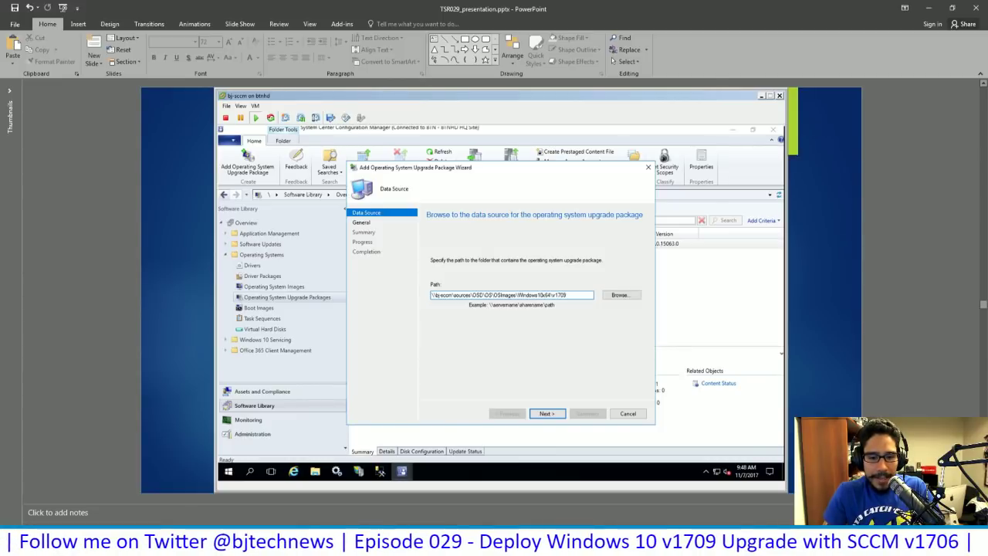
key(alt+Tab)
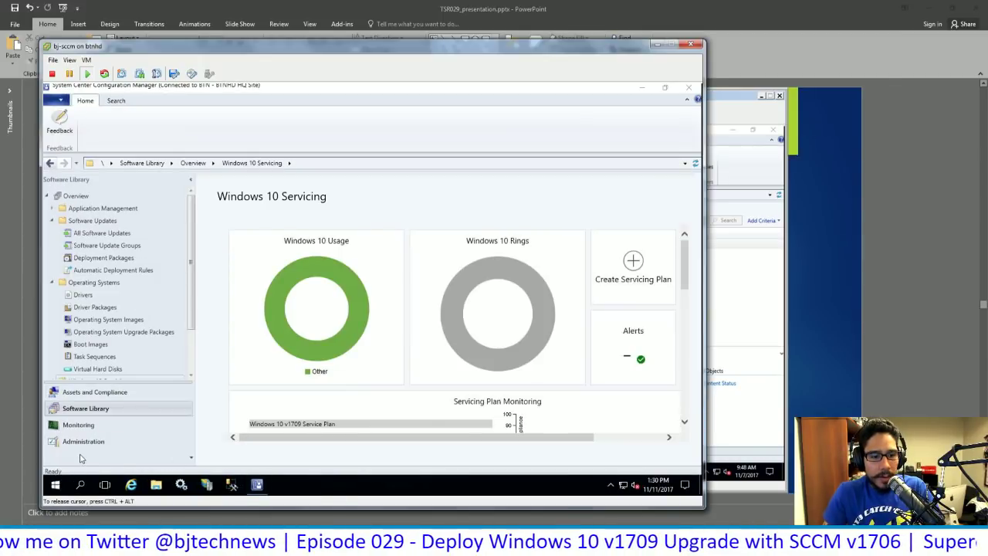
right_click(56, 485)
Browse to \\bj-sccm\sources\OSD\OS\OSImages\Windows10x64\v1709 and inspect setup.exe and the sources folder
click(91, 437)
click(130, 454)
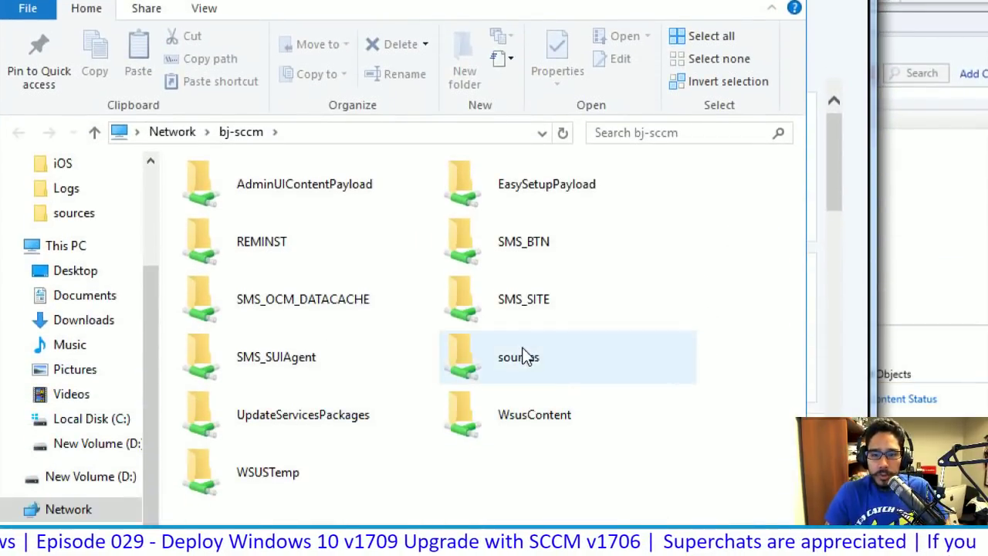
click(523, 510)
double_click(522, 355)
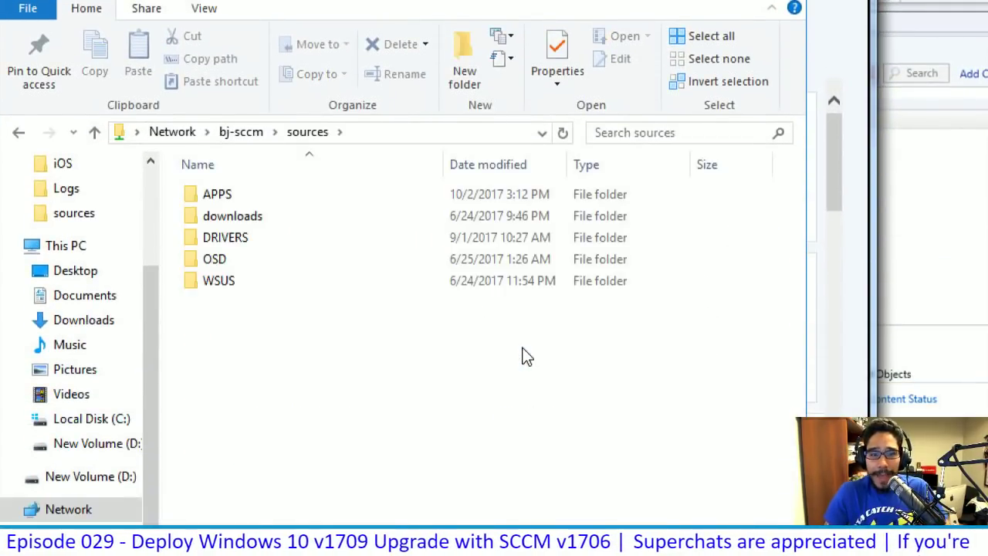
double_click(220, 262)
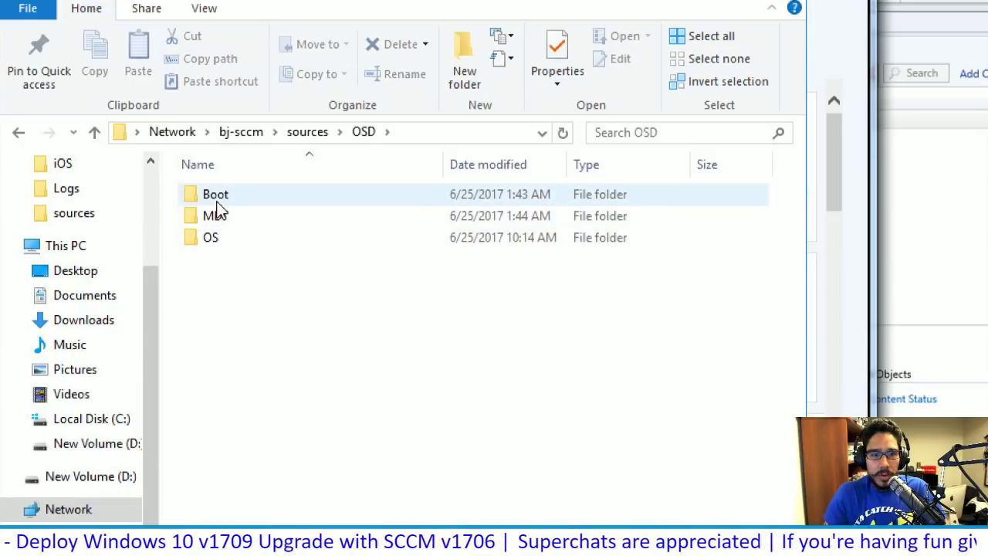
double_click(219, 240)
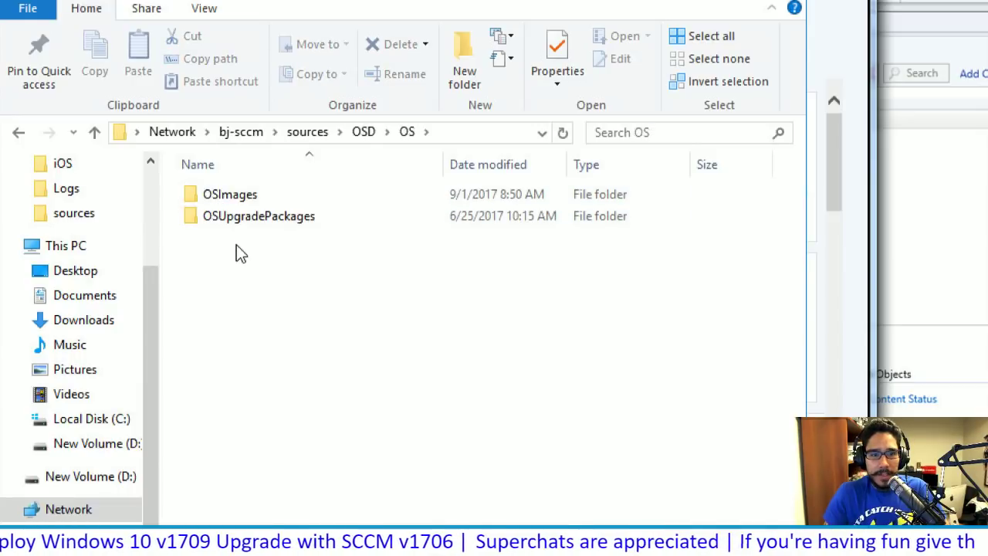
double_click(233, 193)
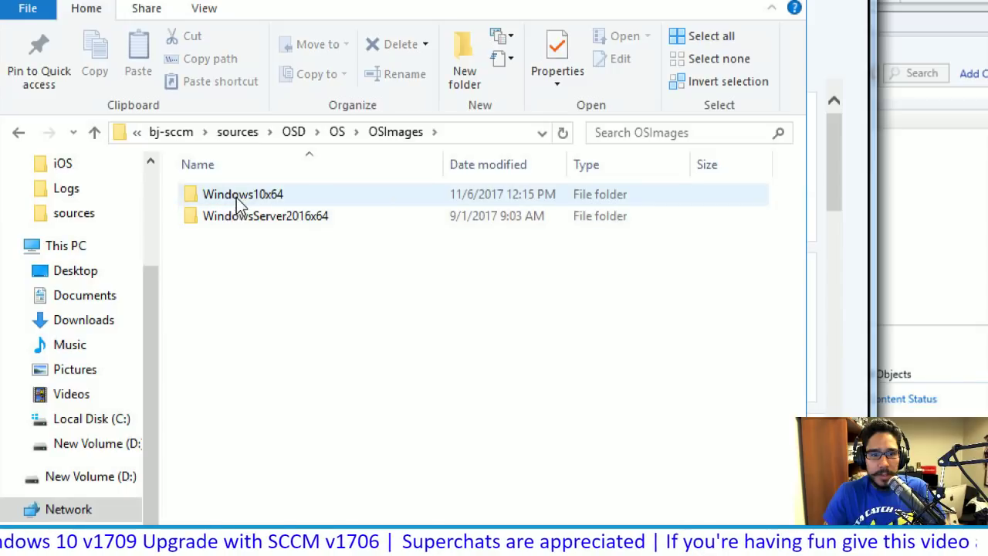
double_click(236, 197)
click(228, 217)
double_click(228, 216)
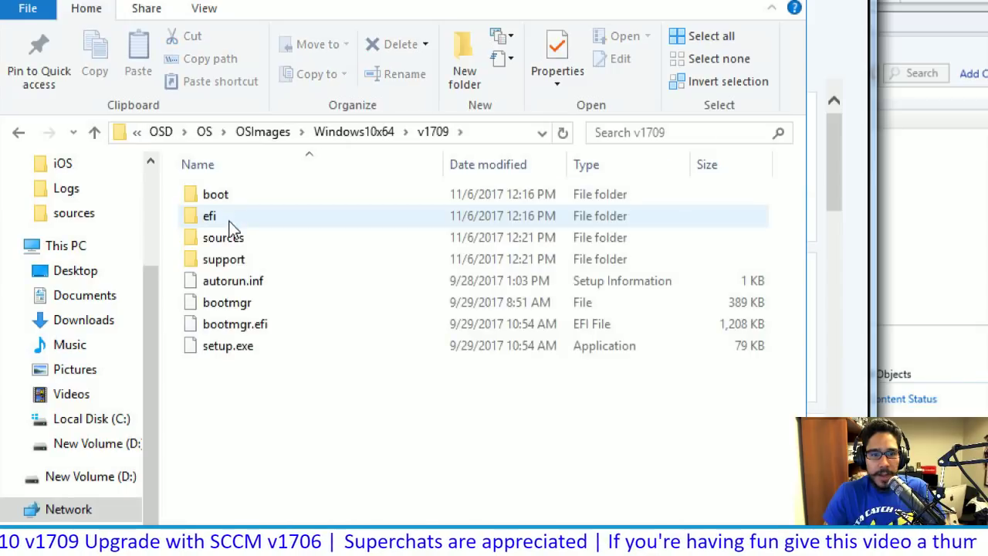
click(248, 354)
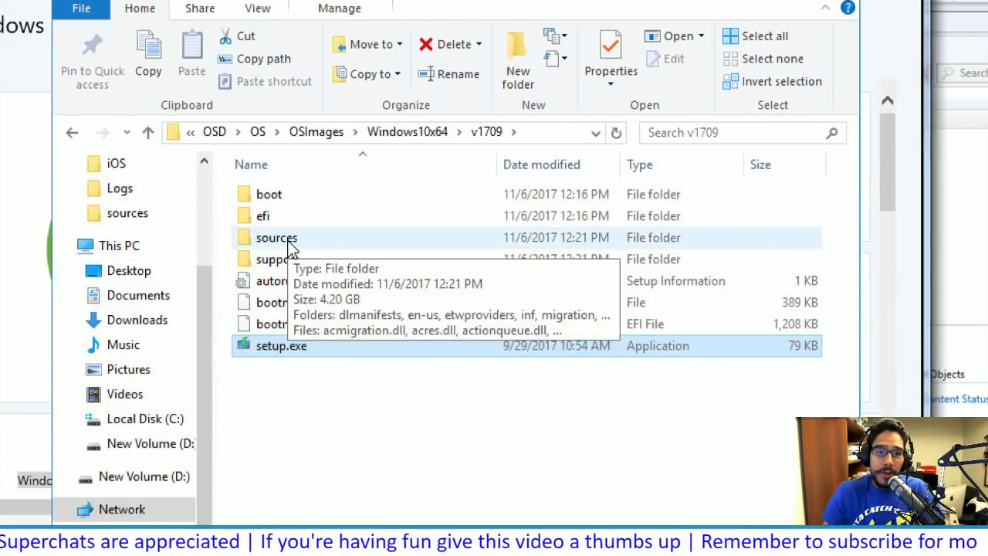
double_click(287, 240)
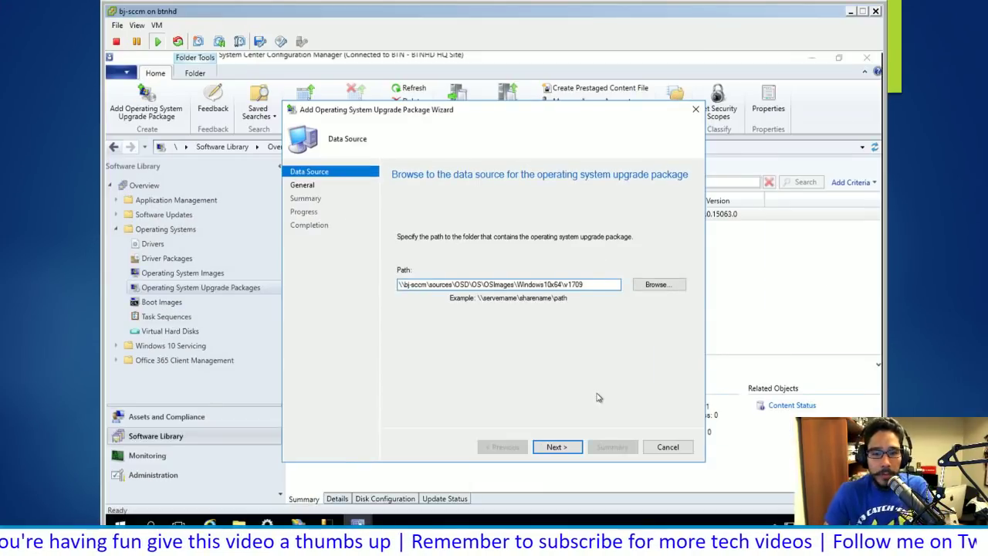
Create the 'Windows 10 x64' upgrade package, version v1709, from the v1709 source folder
key(Return)
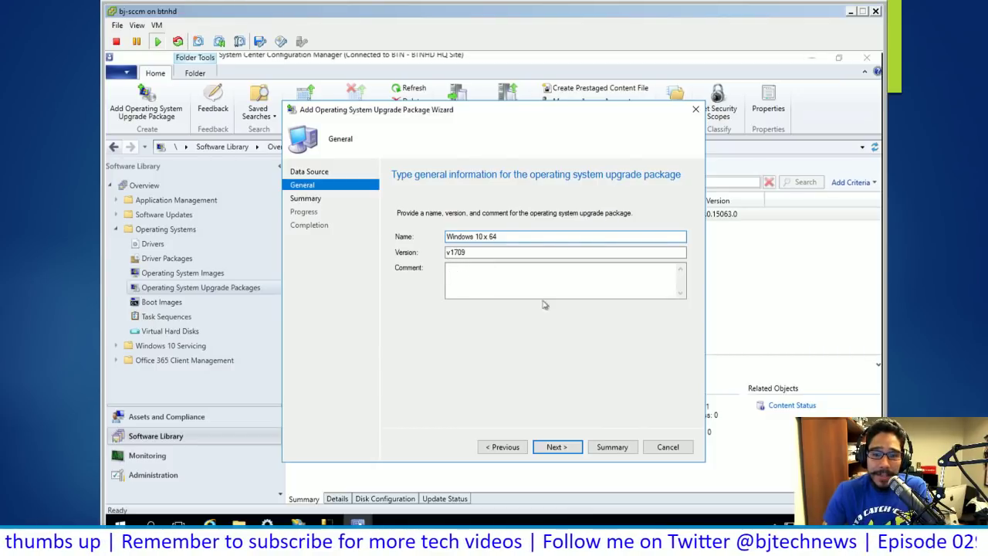
key(Return)
key(Return)
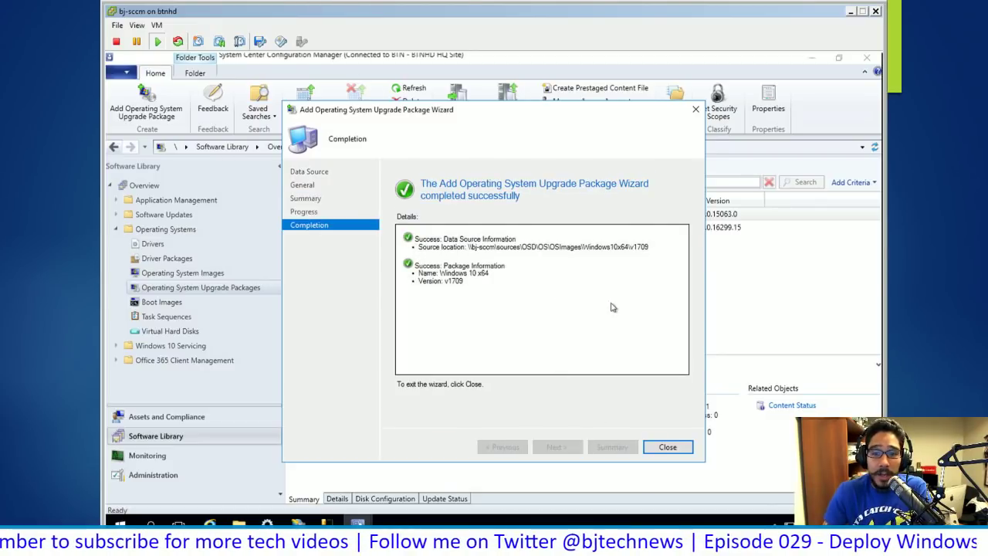
key(Return)
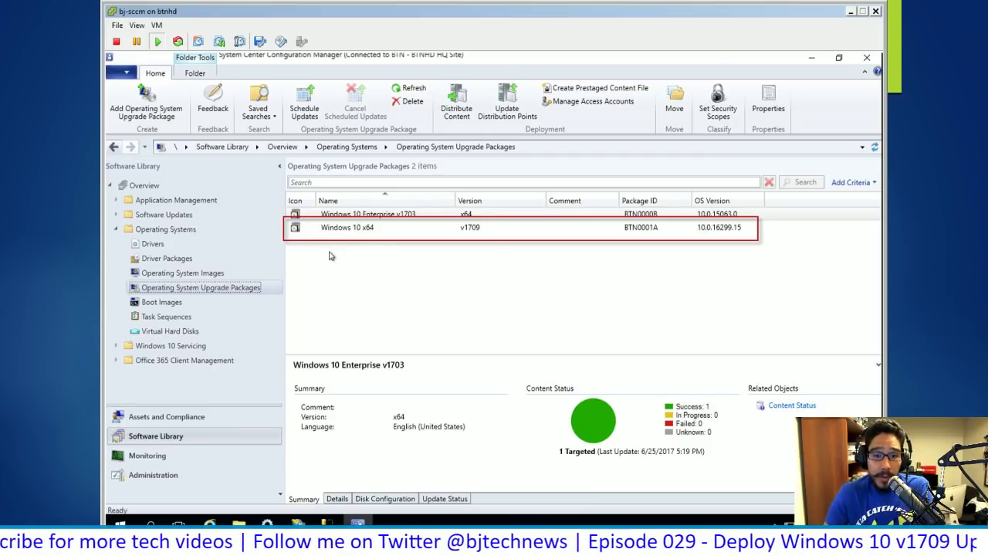
Distribute the Windows 10 x64 upgrade package to the BJ-SCCM.BTNHD.EDU distribution point
right_click(376, 229)
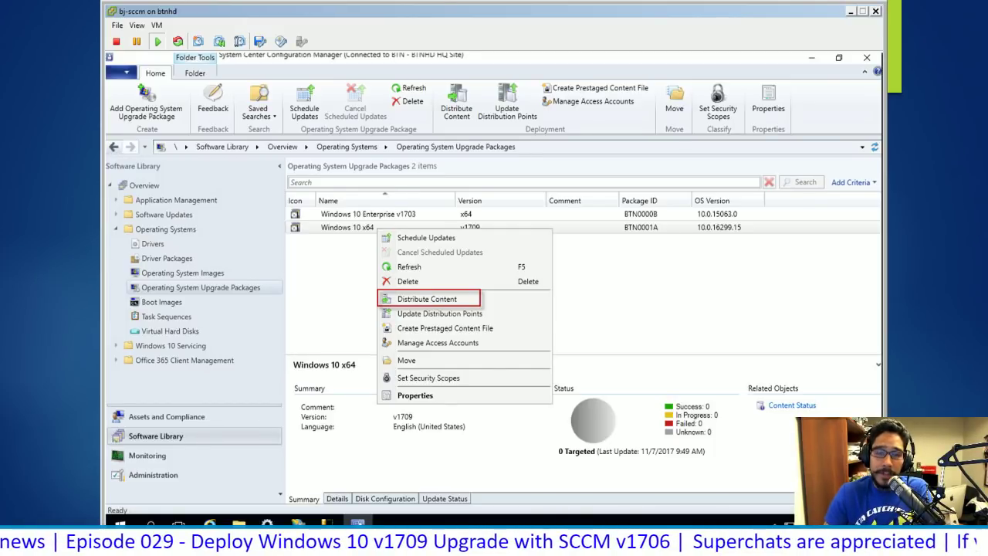
key(Return)
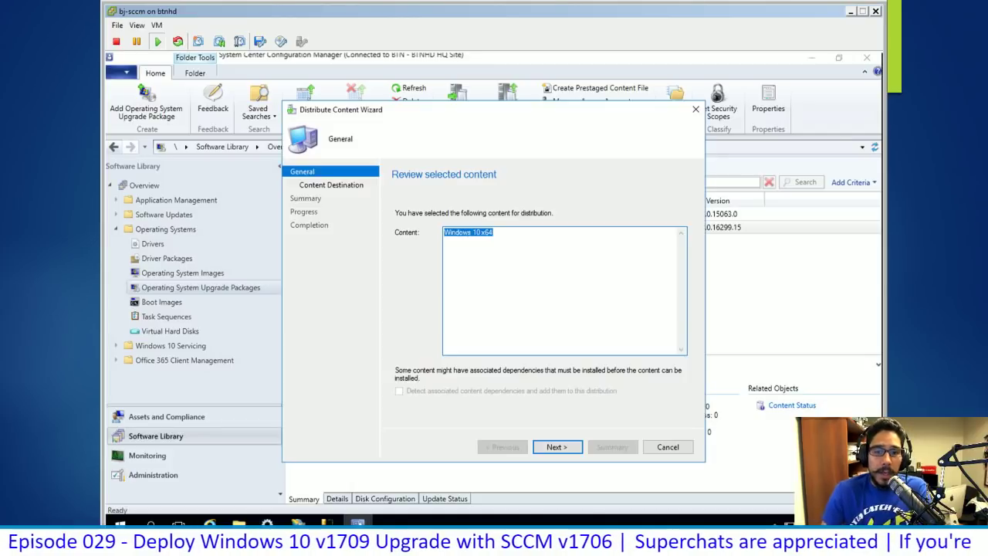
key(Return)
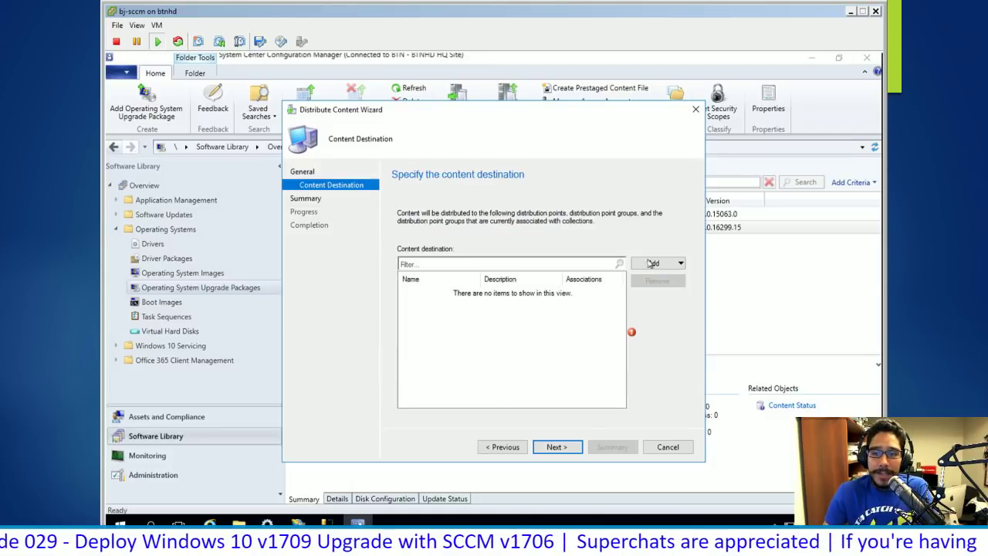
click(681, 265)
click(678, 291)
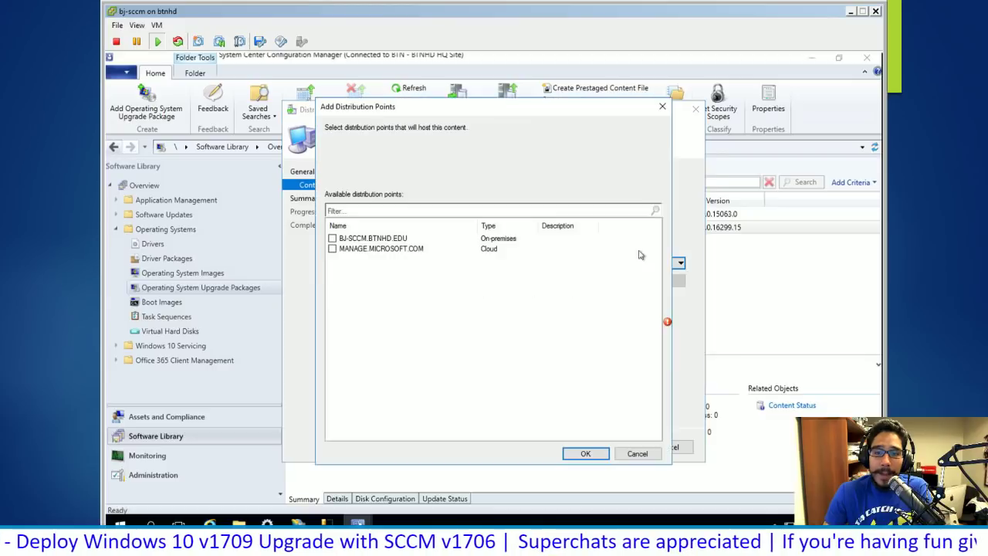
click(637, 453)
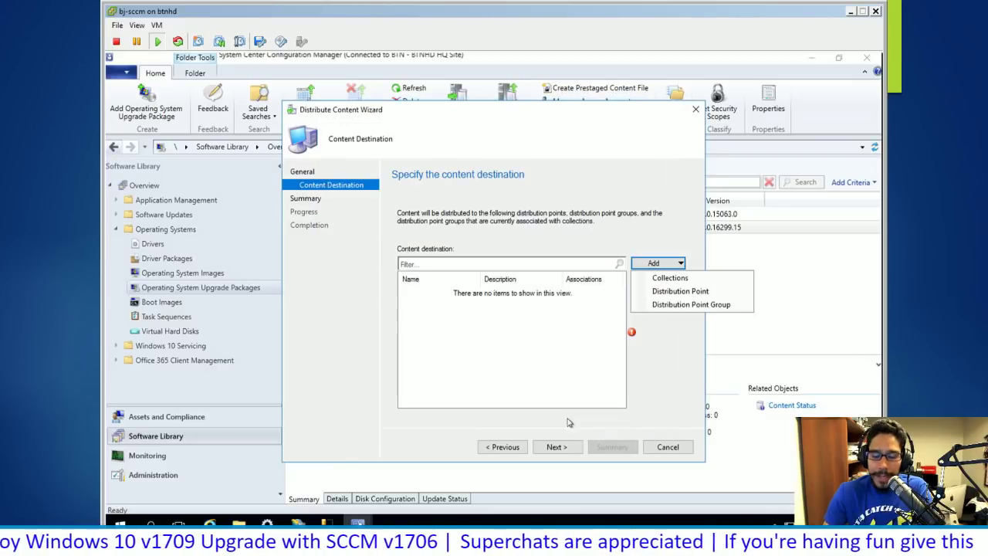
click(686, 294)
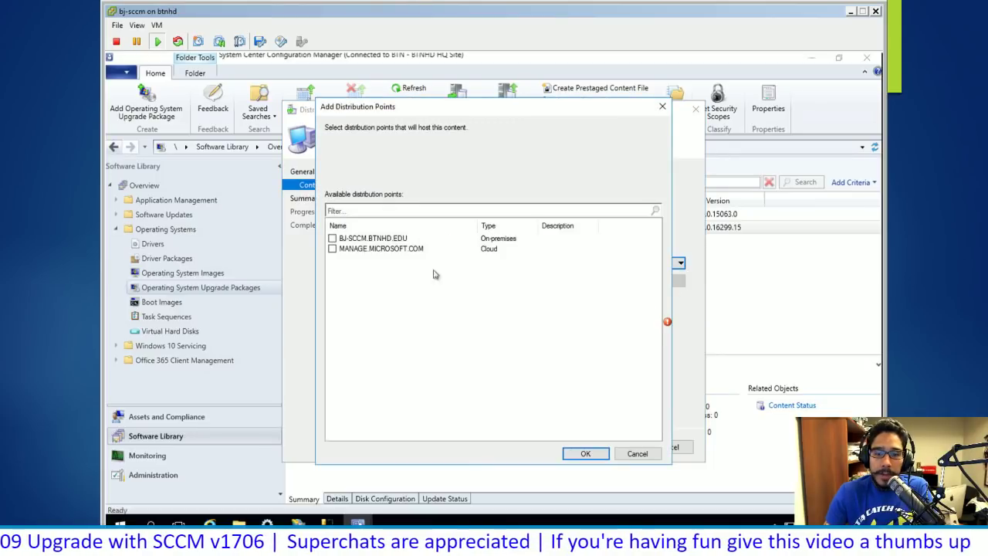
click(585, 453)
click(557, 446)
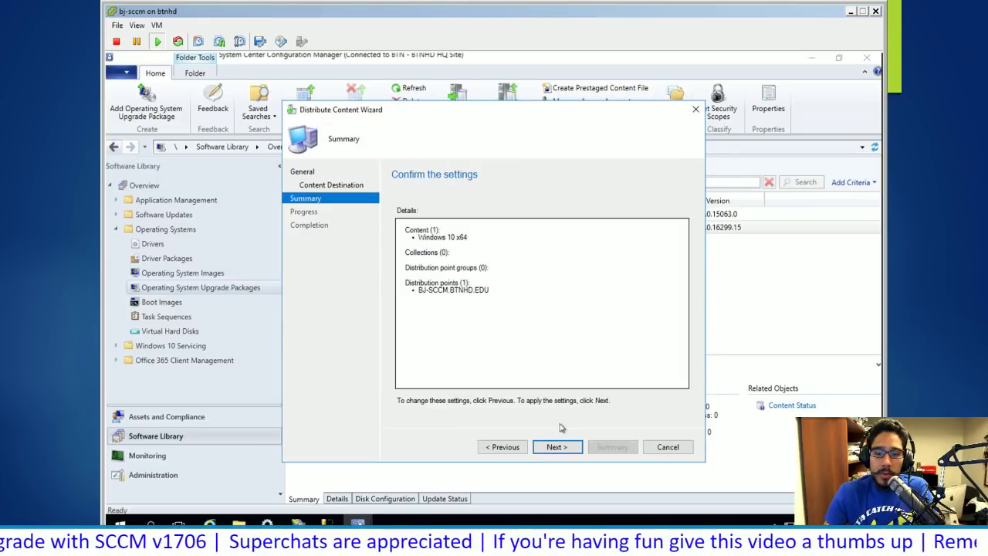
click(556, 447)
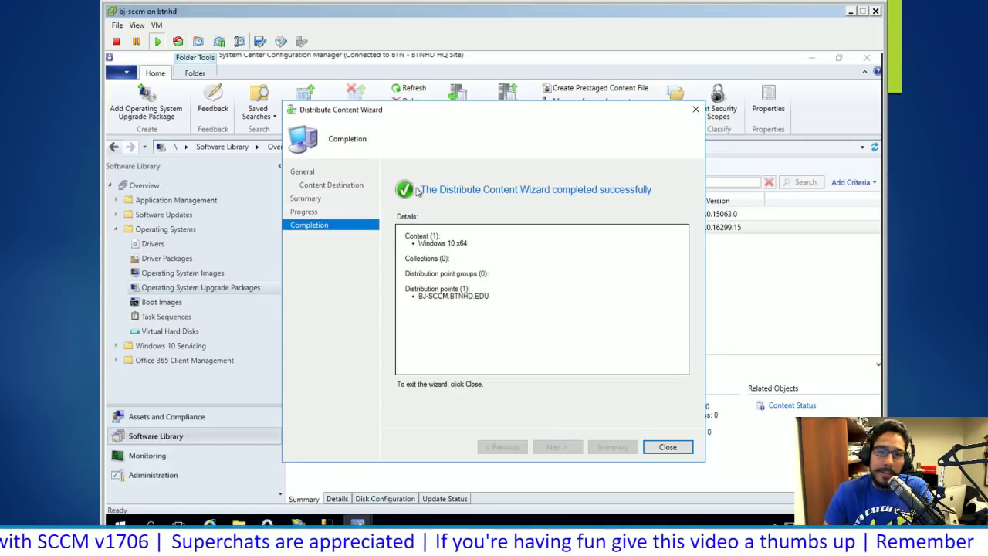
Close the distribution wizard, confirm one content success, and show the Task Sequences list
key(Return)
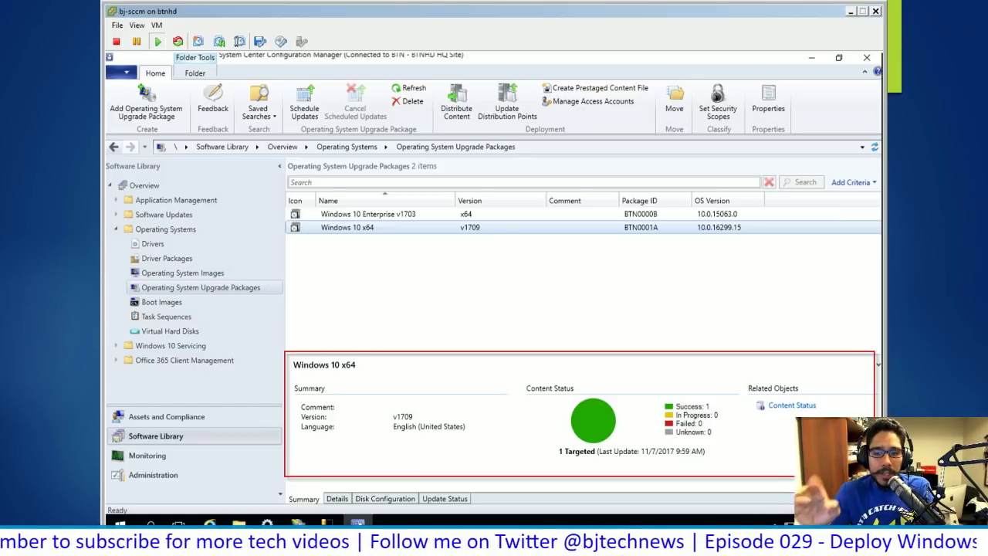
click(166, 316)
right_click(190, 317)
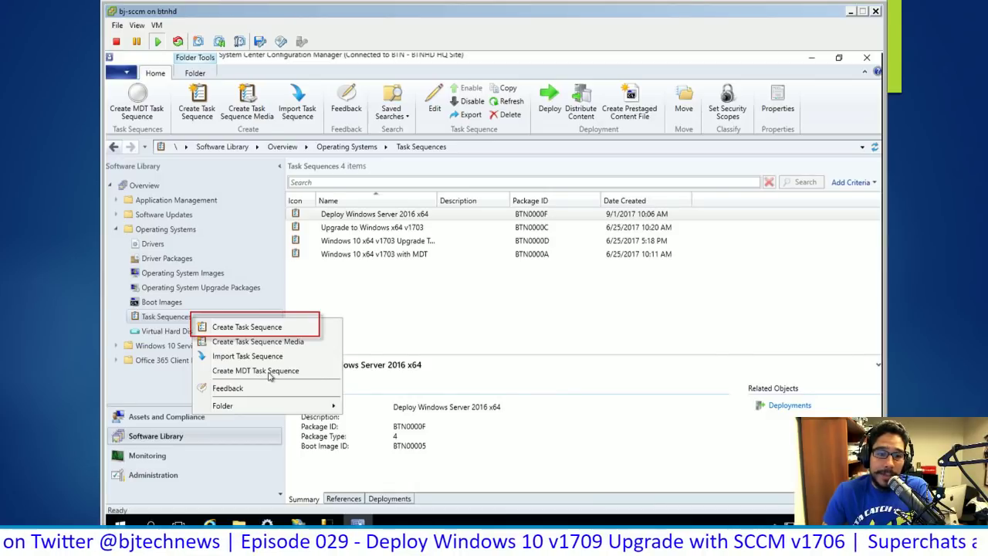
Start an upgrade-from-package task sequence named 'Upgrade to Windows 10 v1709'
click(280, 329)
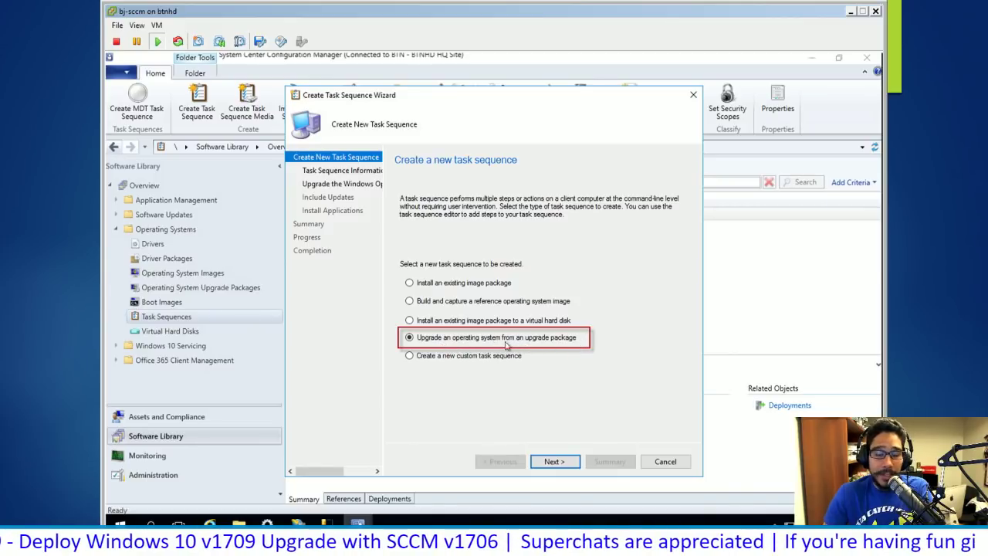
key(Return)
text(Upgrade to Windows 10 v1709)
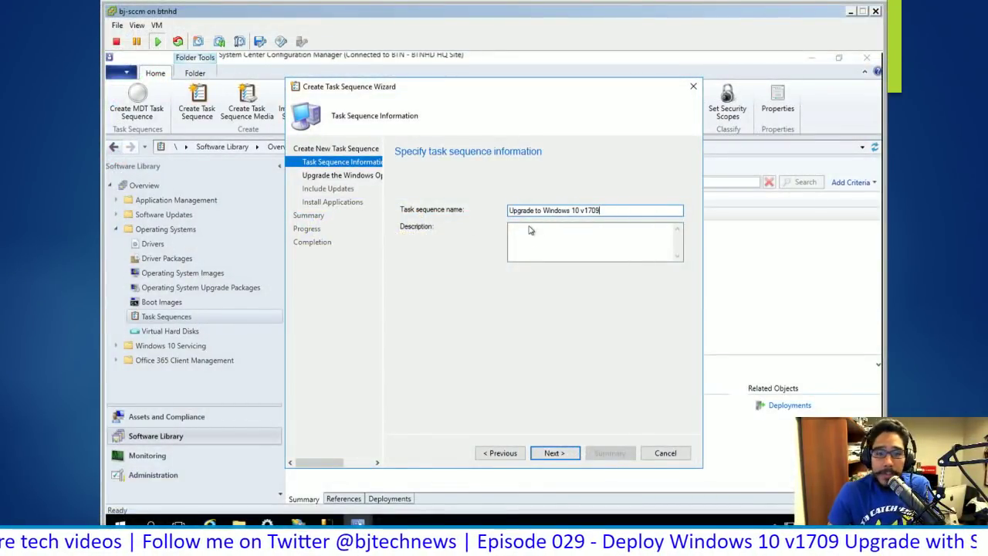
Choose the Windows 10 x64 v1709 en-US upgrade package with edition 3 - Windows 10 Enterprise
key(Return)
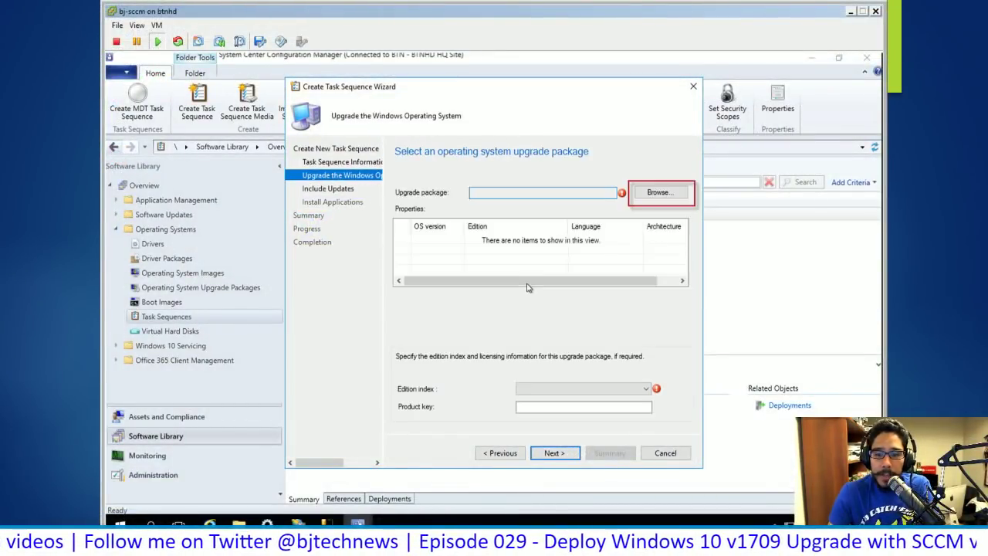
click(660, 199)
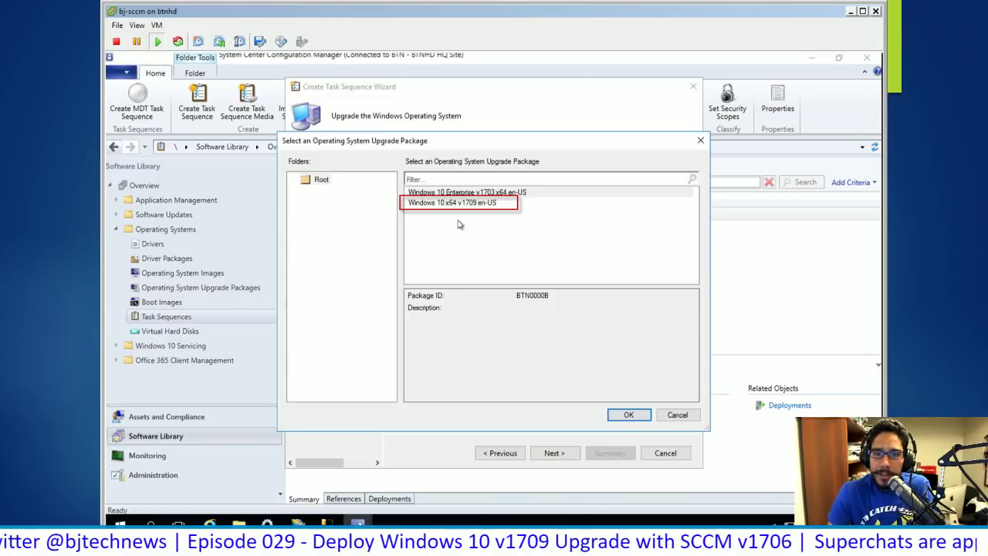
key(Return)
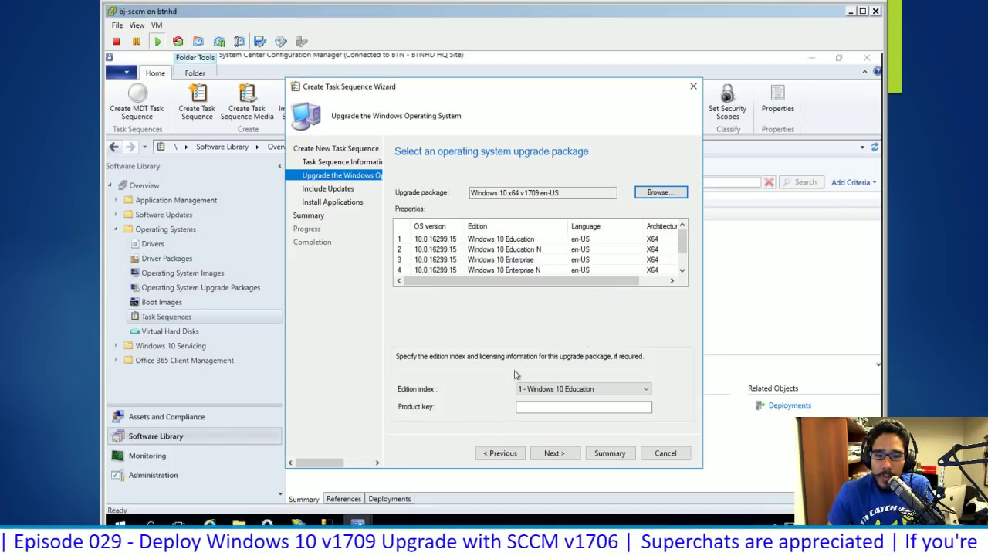
click(554, 391)
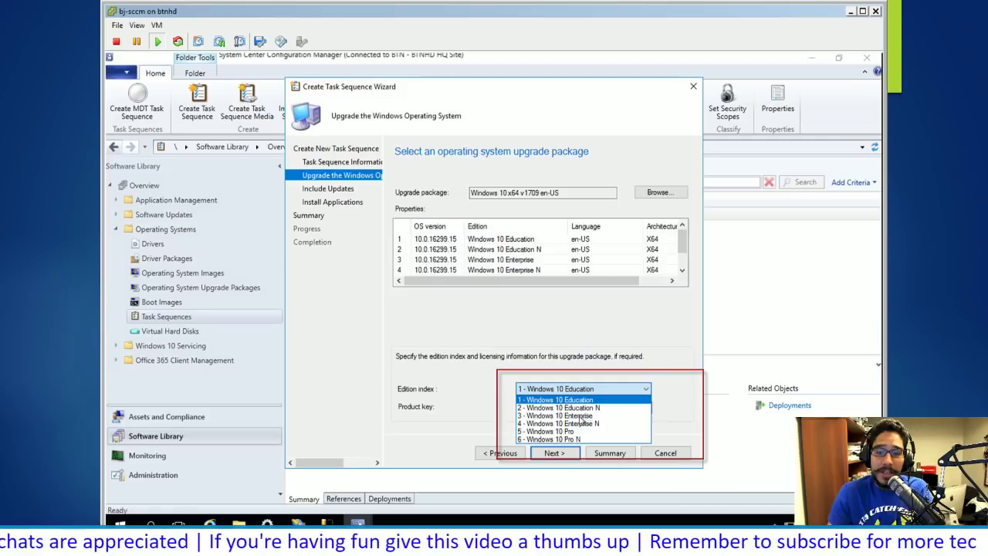
click(582, 415)
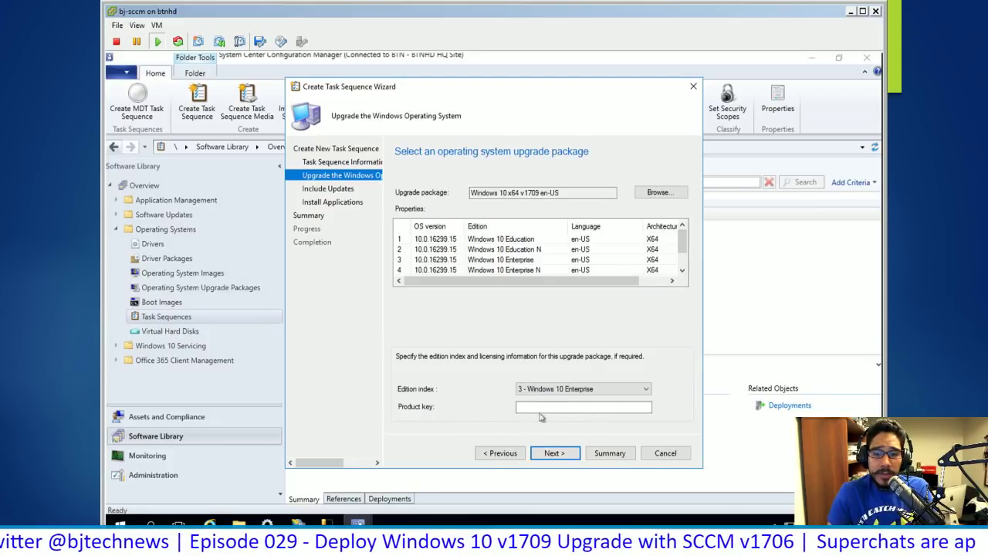
click(554, 452)
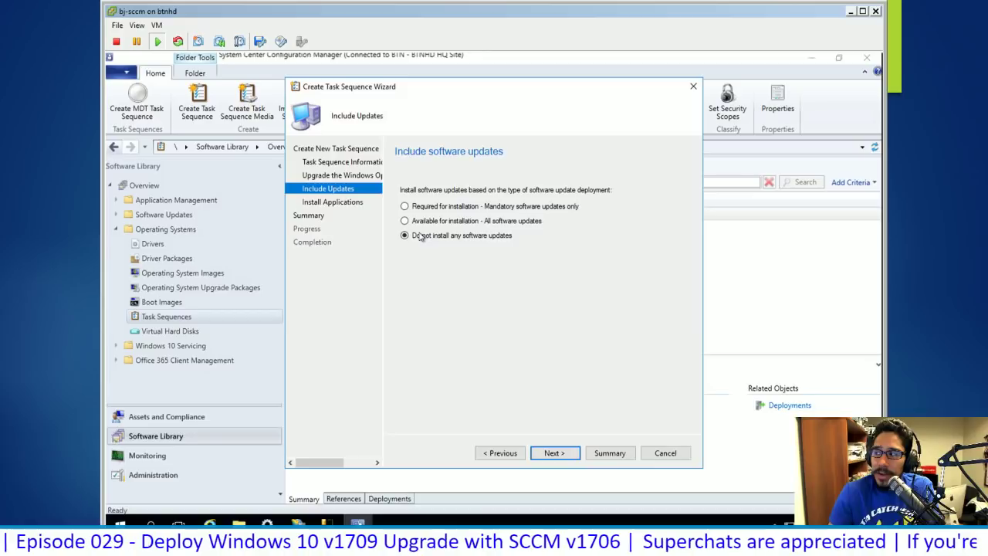
Finish the Create Task Sequence Wizard with no software updates or applications, adding Upgrade to Windows 10 v1709 as BTN00018
key(Return)
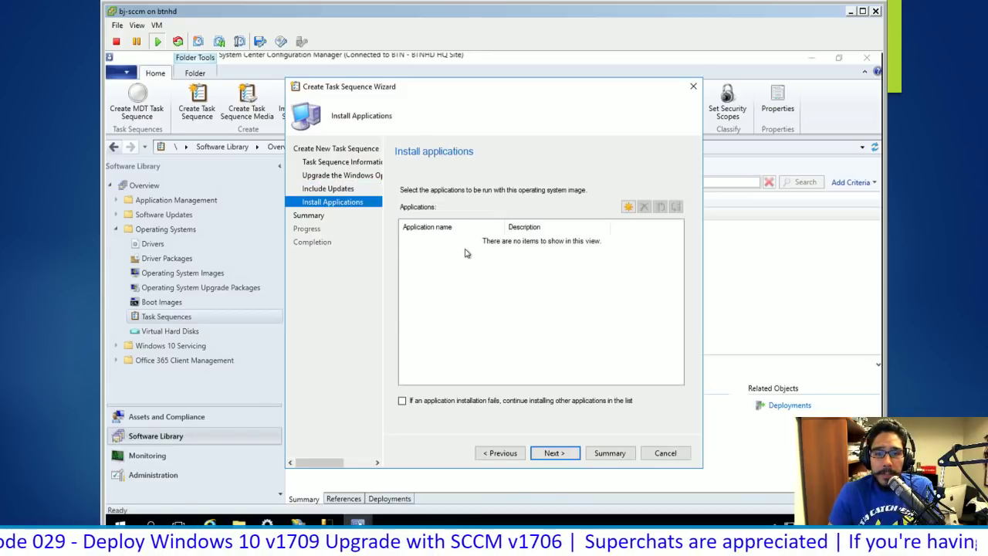
key(alt+p)
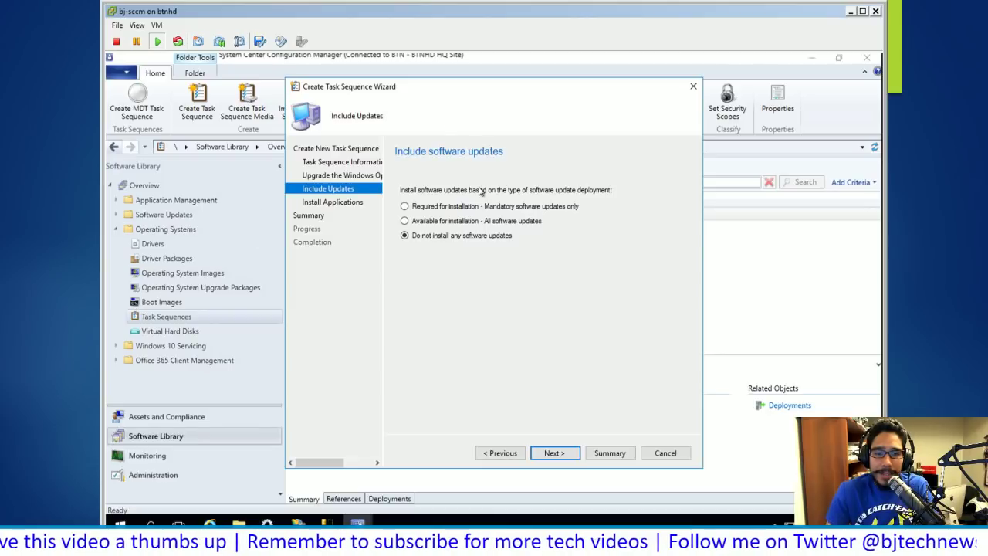
key(Return)
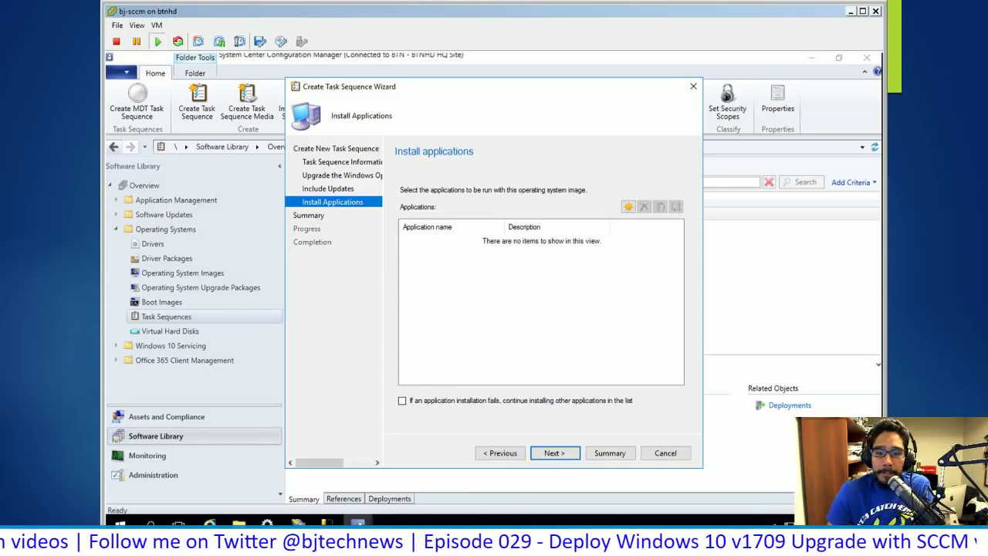
key(Return)
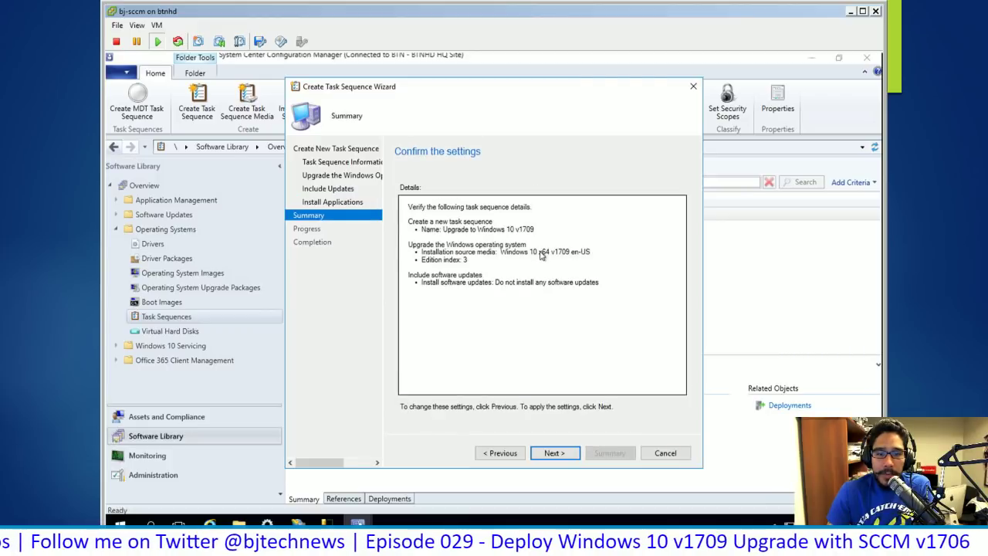
key(Return)
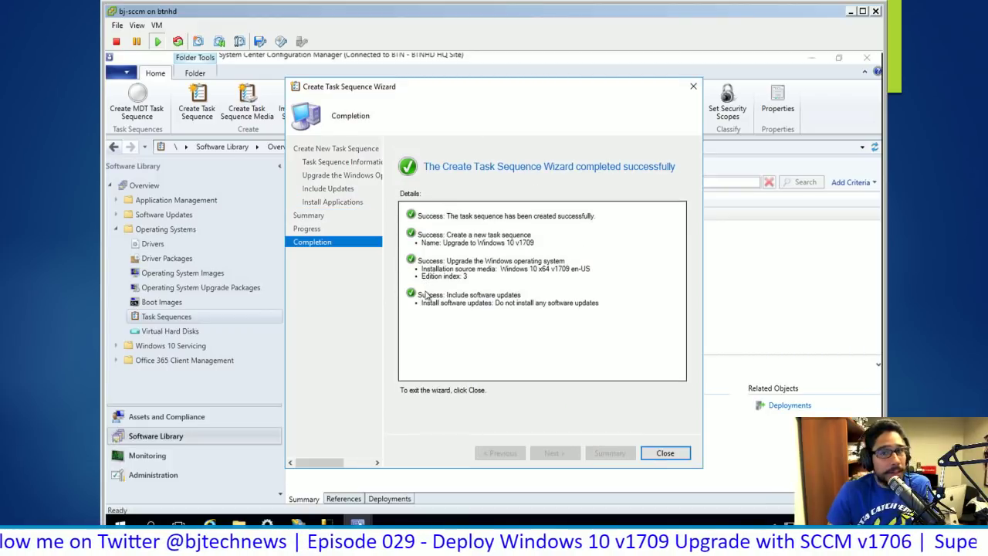
key(Return)
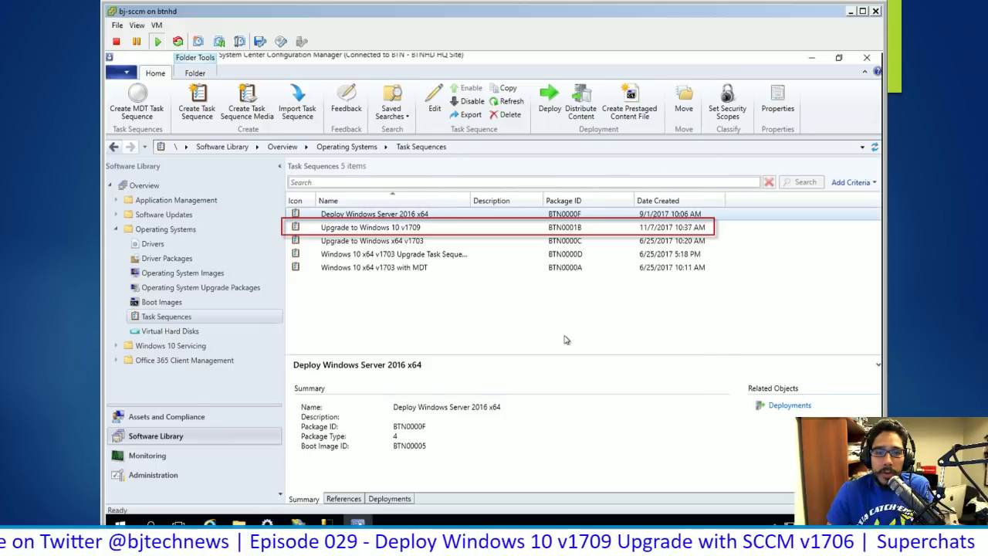
Deploy Upgrade to Windows 10 v1709 to the All Workstations collection, accepting the high-risk deployment warning
right_click(367, 235)
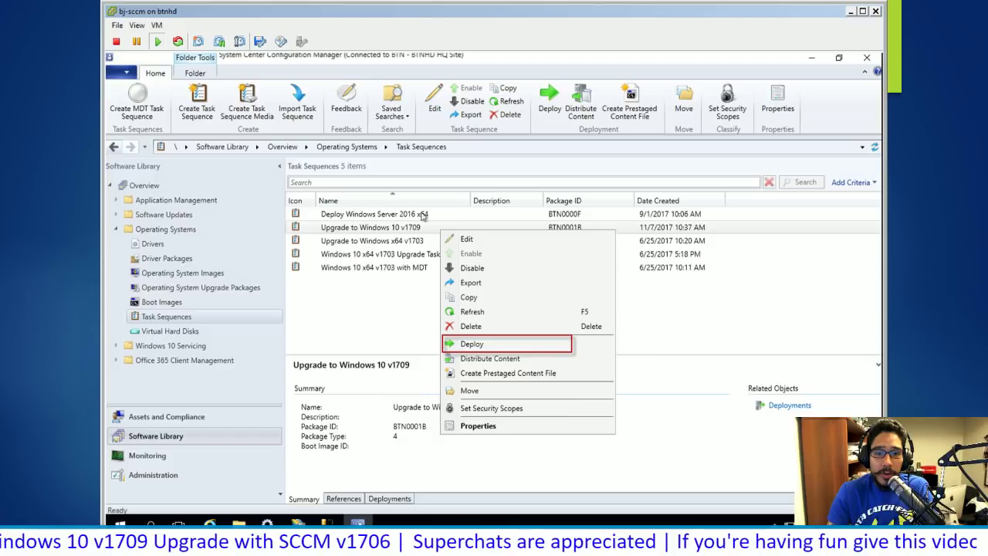
click(491, 345)
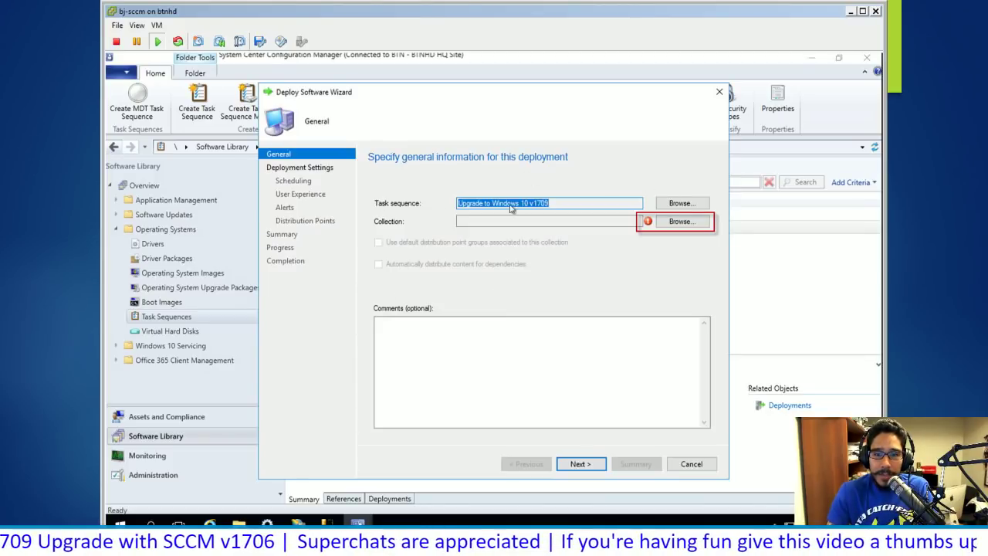
click(680, 224)
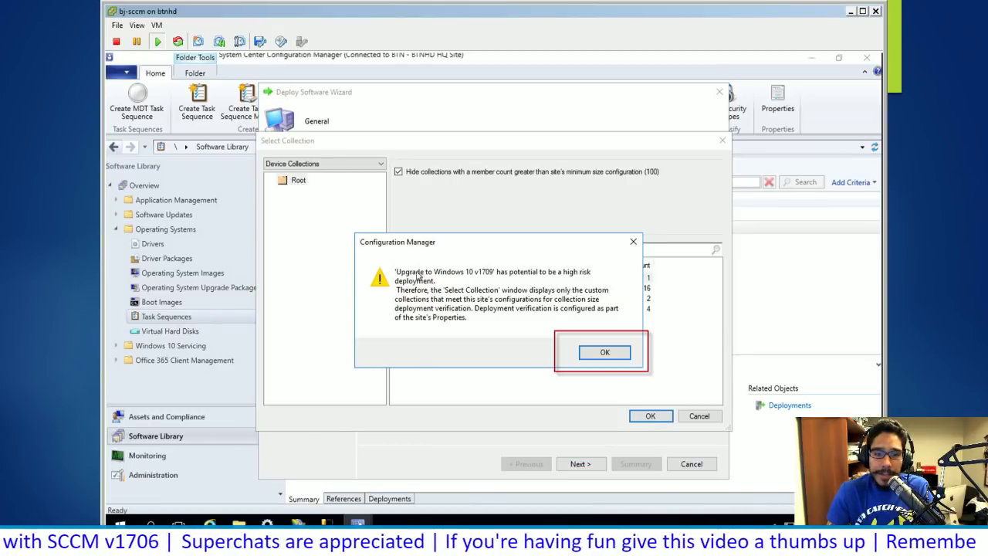
click(605, 353)
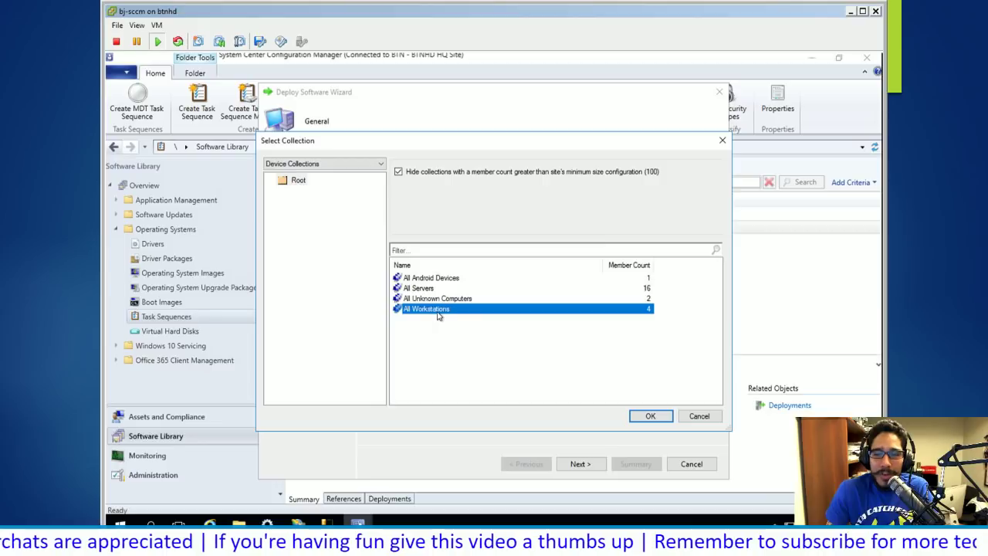
key(Return)
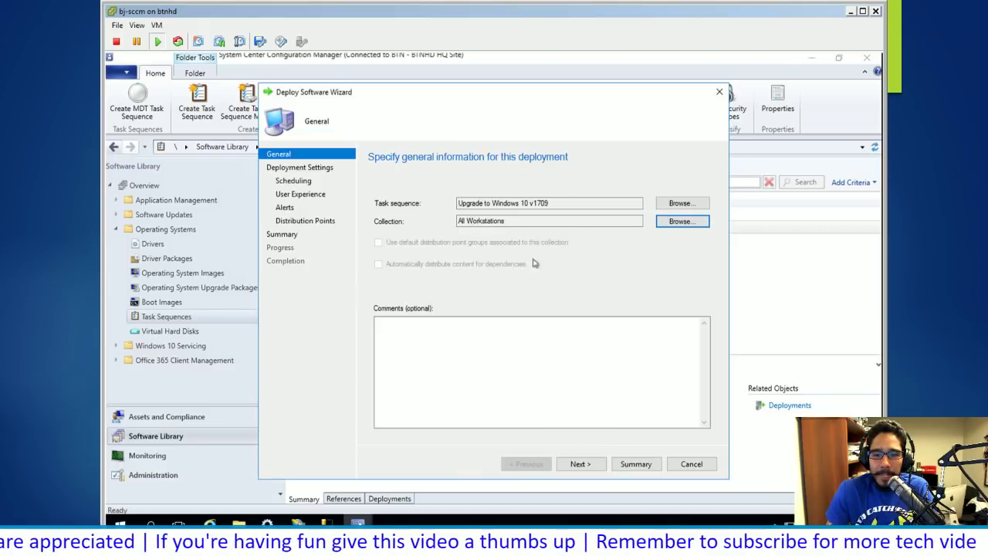
Keep the default deployment settings (Available, no schedule, user-run) and advance to the Summary page
key(alt+n)
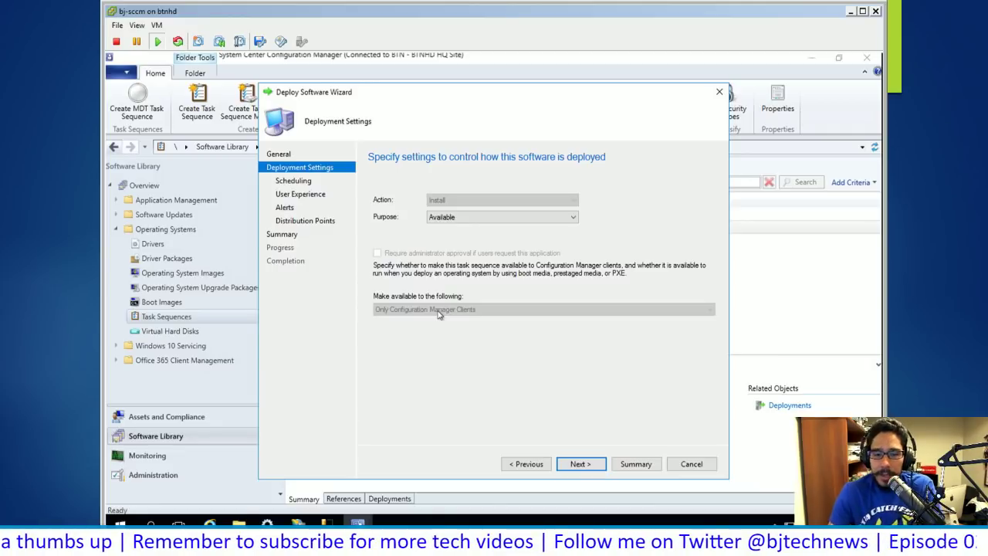
key(Return)
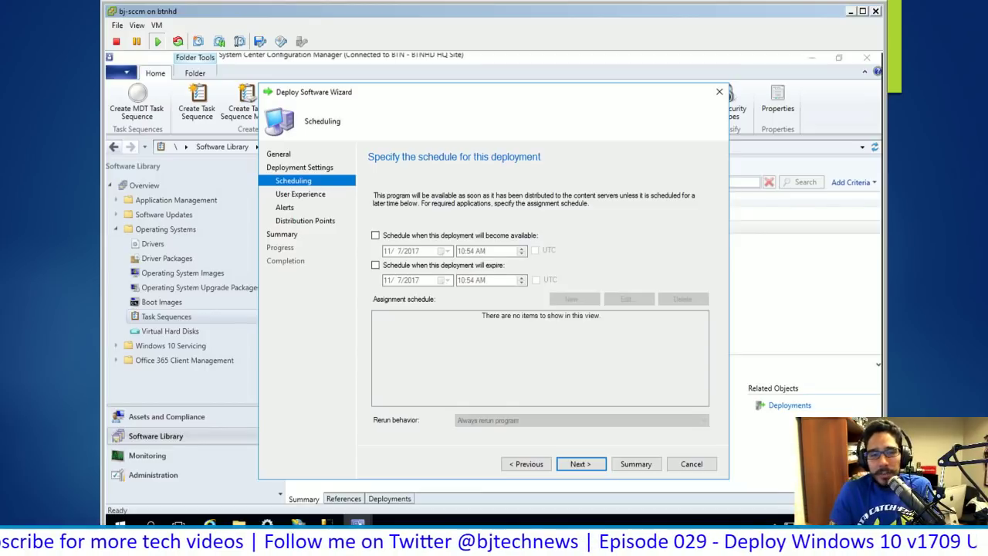
key(Return)
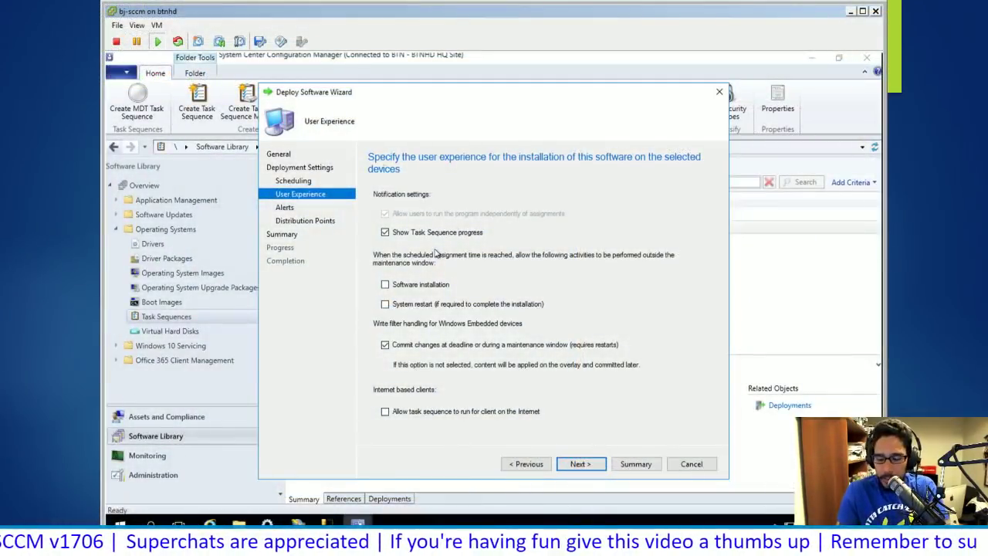
key(Return)
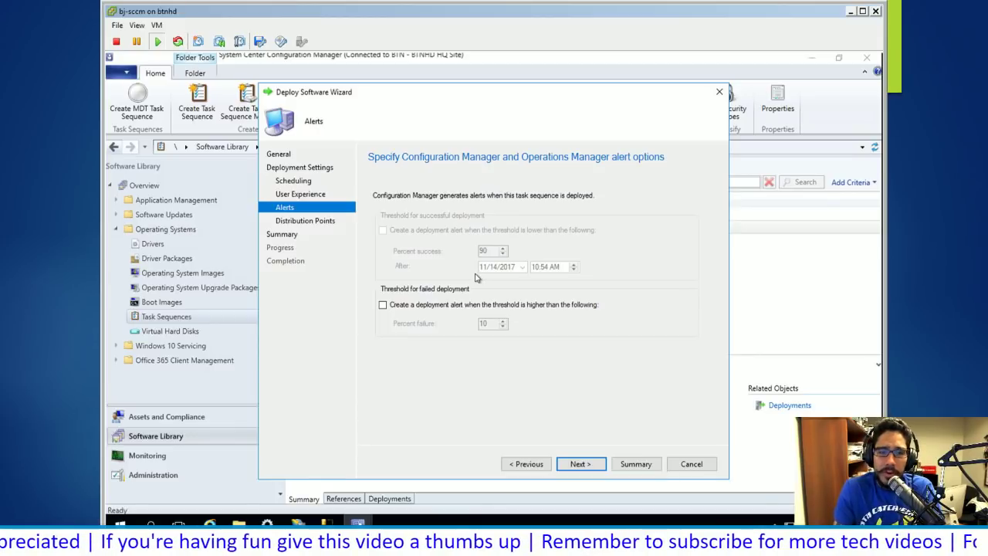
key(Return)
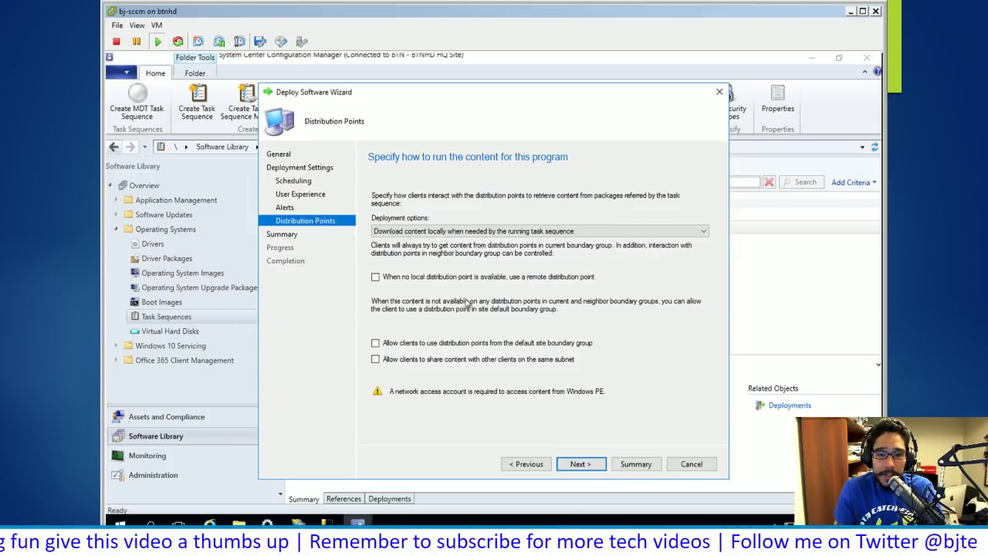
key(Return)
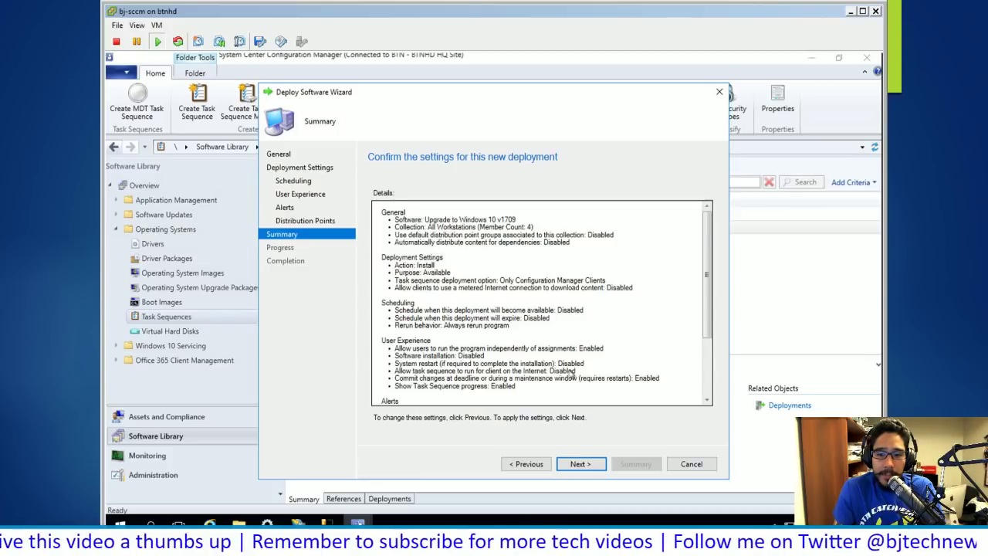
Complete the Install deployment of Upgrade to Windows 10 v1709 to All Workstations
key(Return)
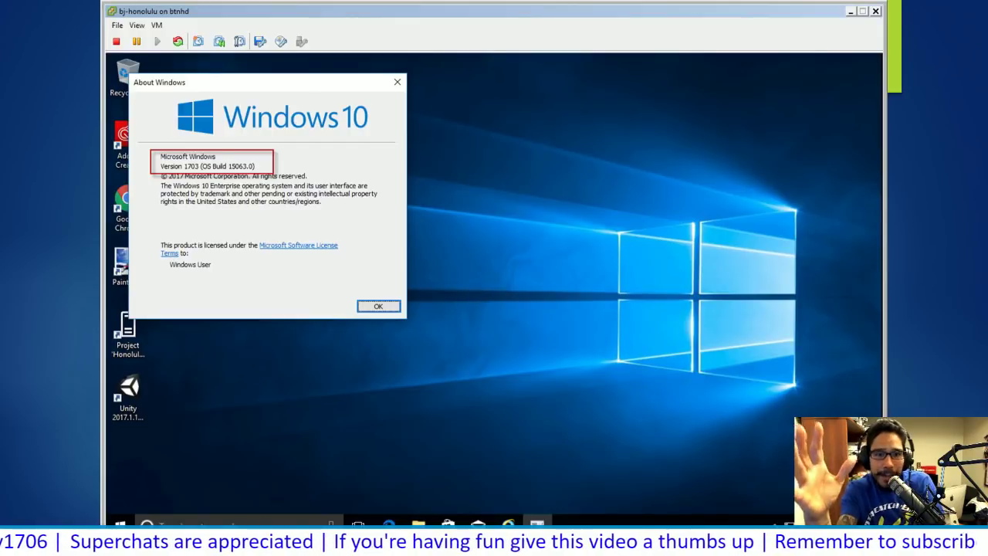
Open the Configuration Manager client's Actions tab via Control Panel, searched as 'cont'
key(Return)
key(super)
text(cont)
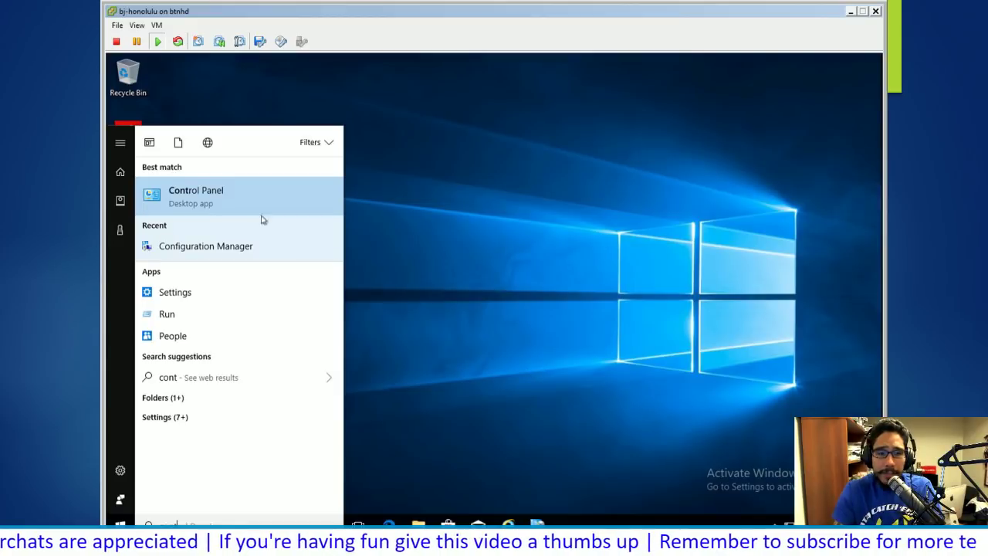
click(194, 199)
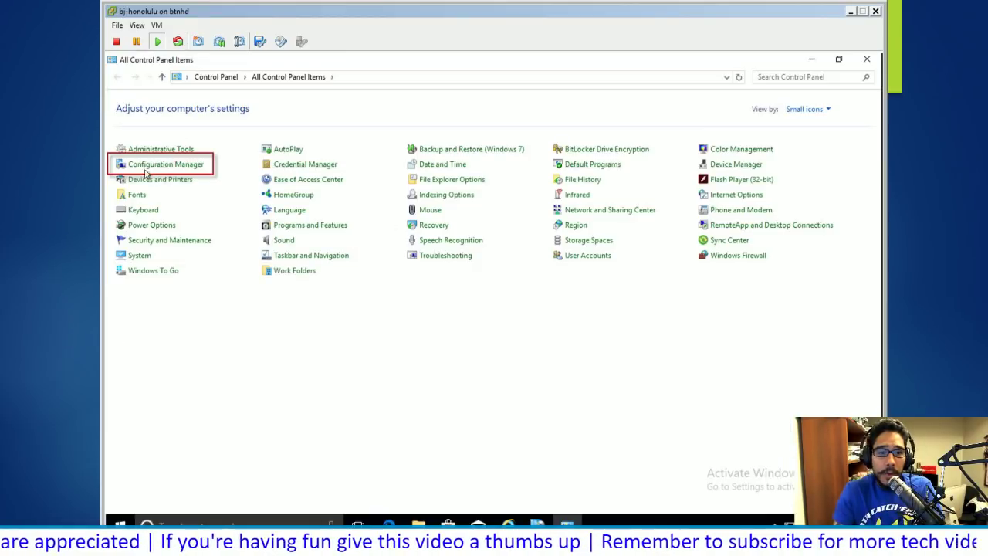
click(194, 171)
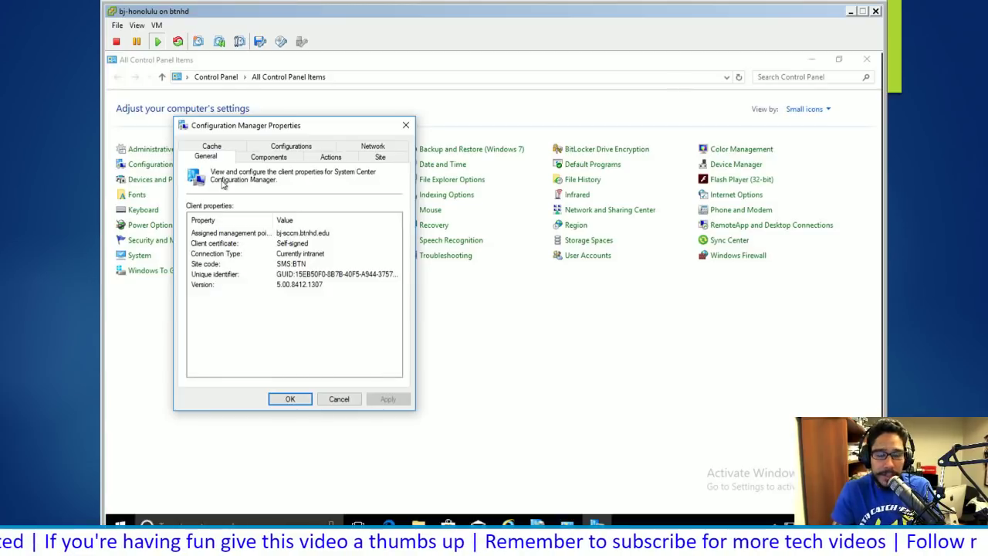
click(329, 157)
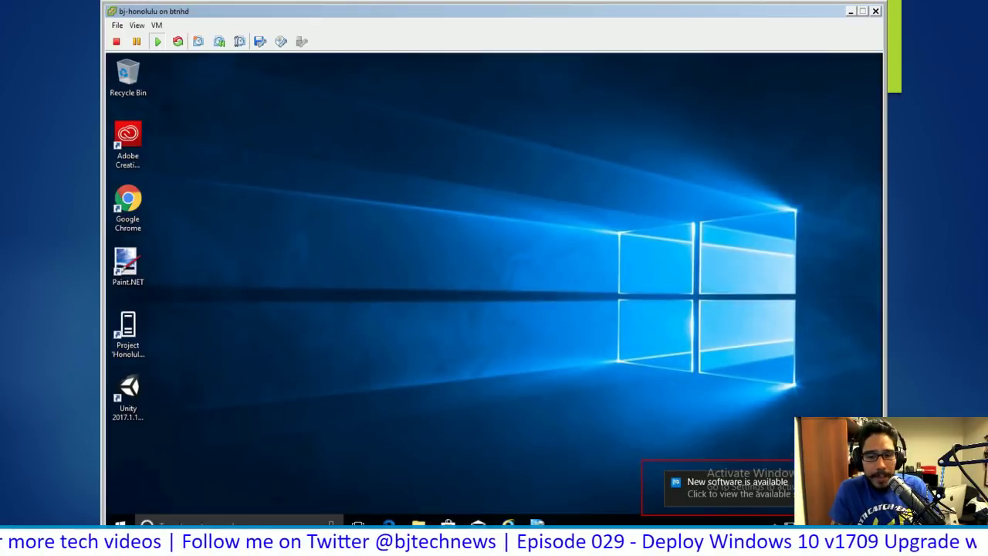
View Upgrade to Windows 10 v1709 under Operating Systems in Software Center, then end the slide show
click(733, 487)
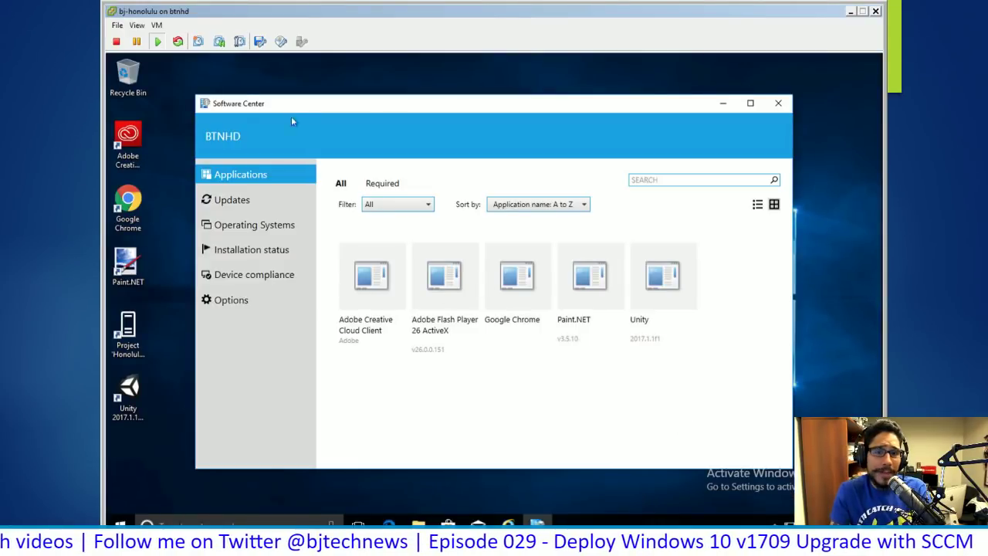
click(253, 228)
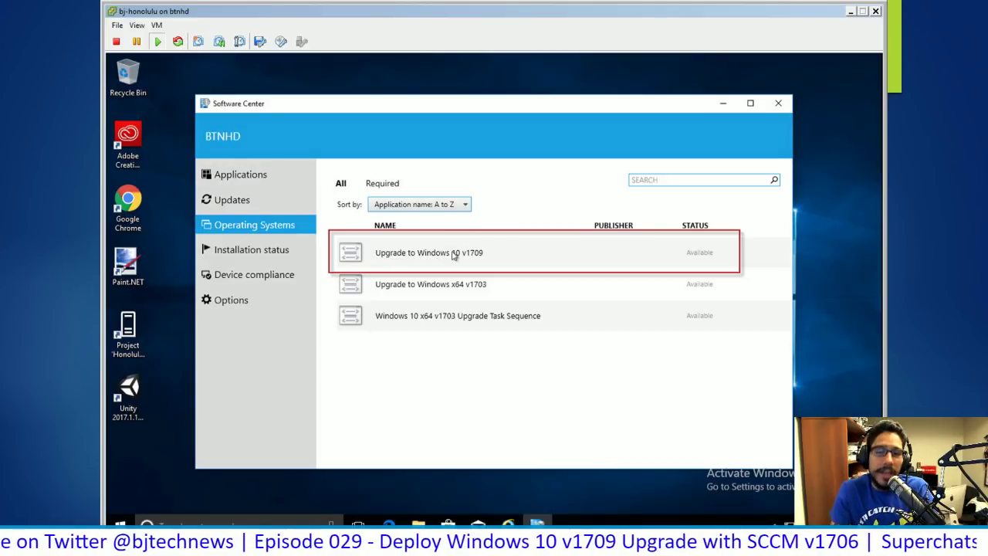
click(503, 261)
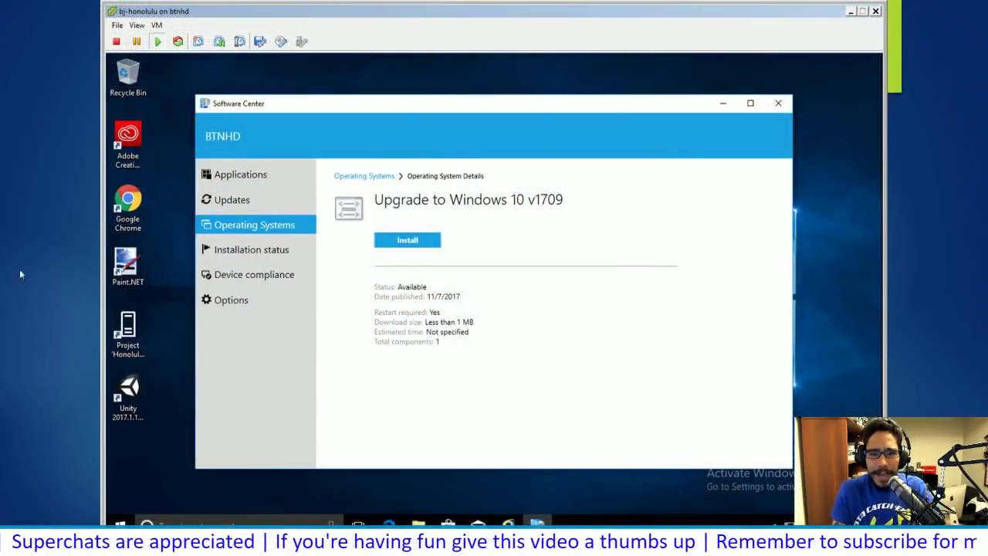
click(393, 270)
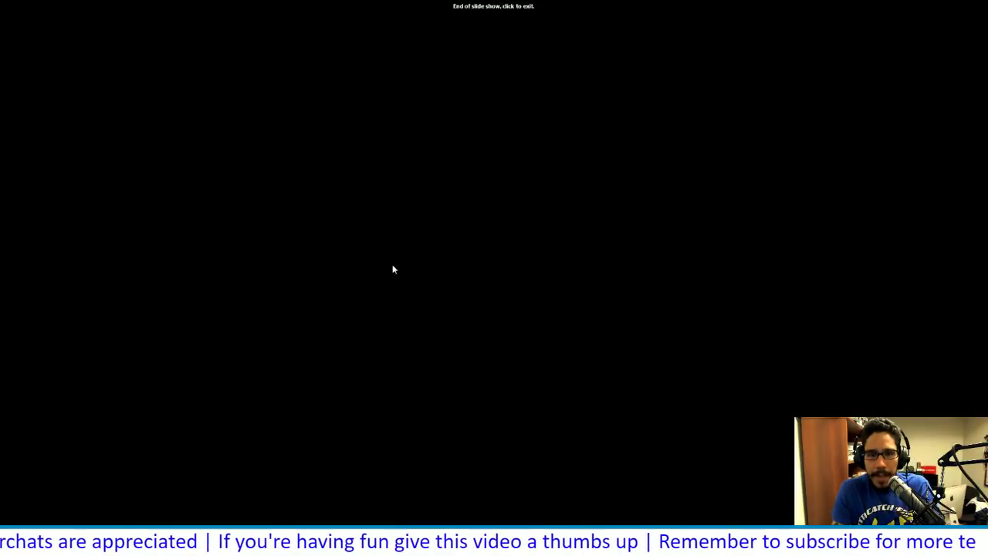
click(393, 270)
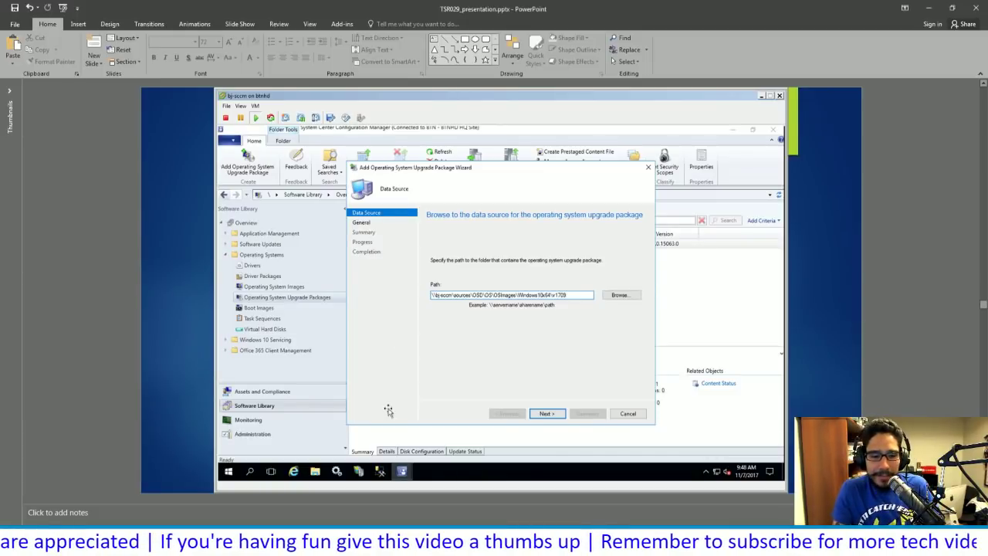
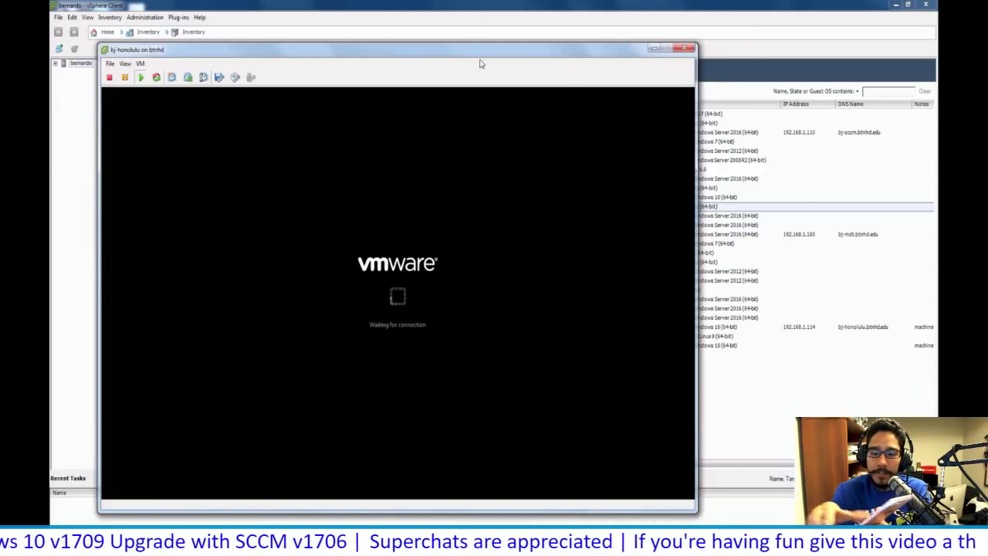
Close the console, reopen bj-honolulu's console from the Virtual Machines list, and move it up the screen
click(678, 51)
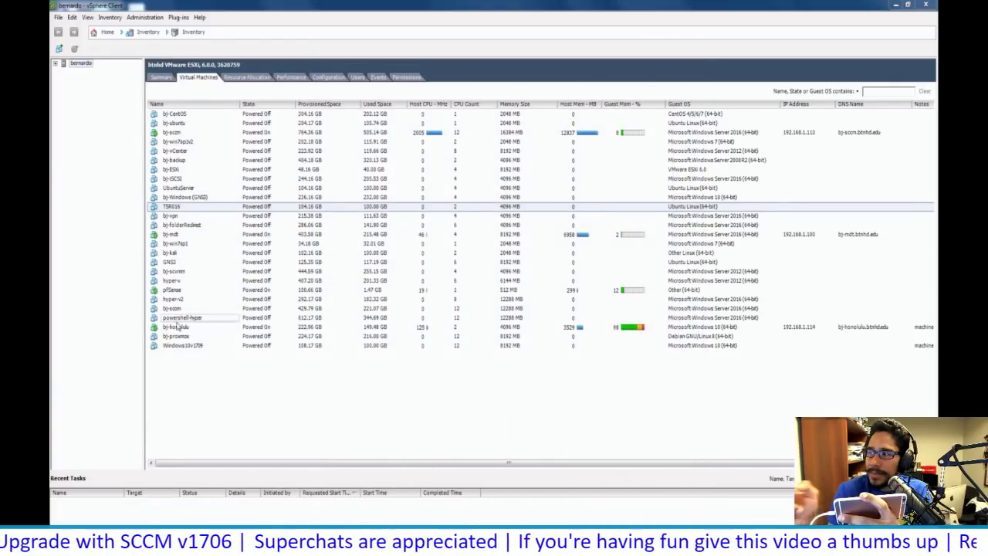
right_click(185, 327)
click(239, 364)
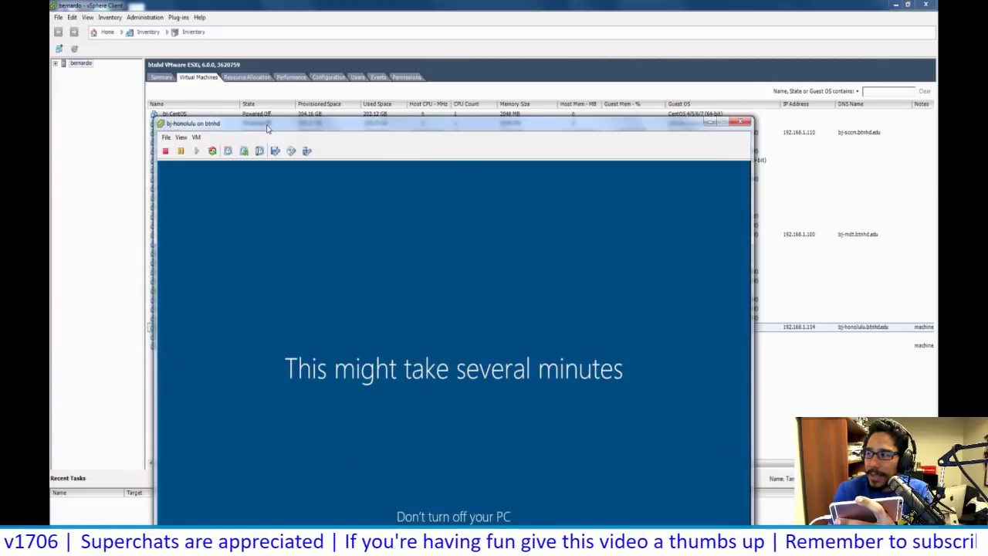
drag(268, 128, 267, 53)
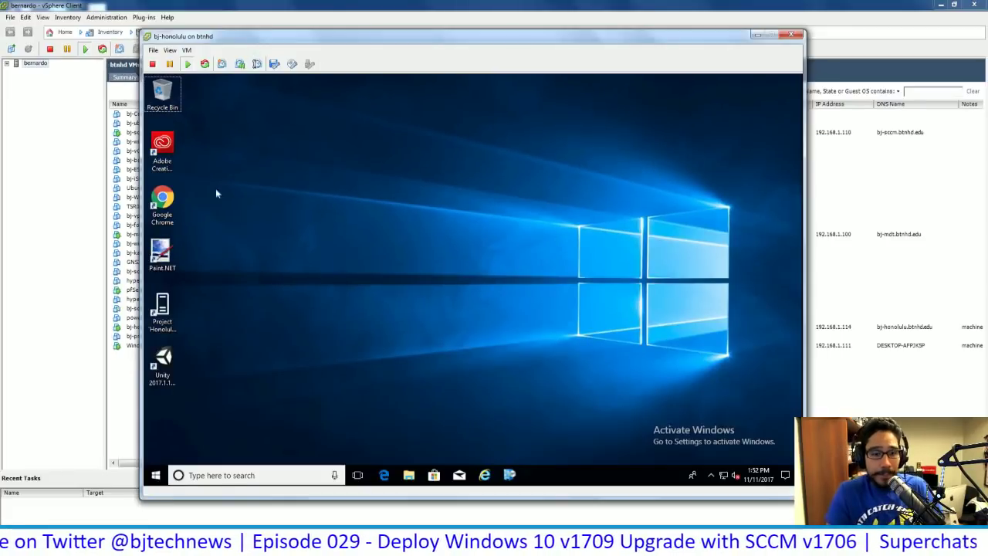
Give input control to the bj-honolulu VM and toggle its Start menu to reach Software Center
click(216, 193)
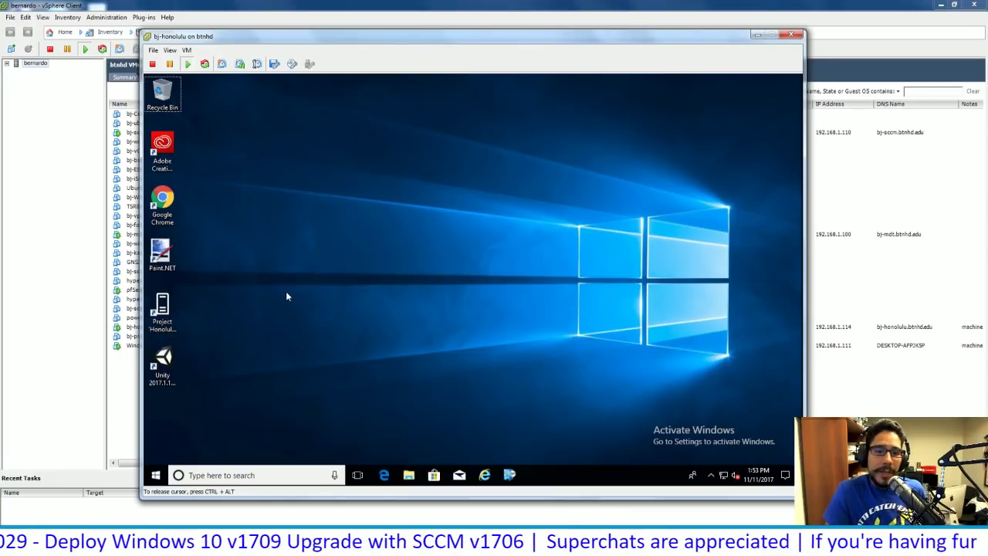
click(156, 476)
click(530, 471)
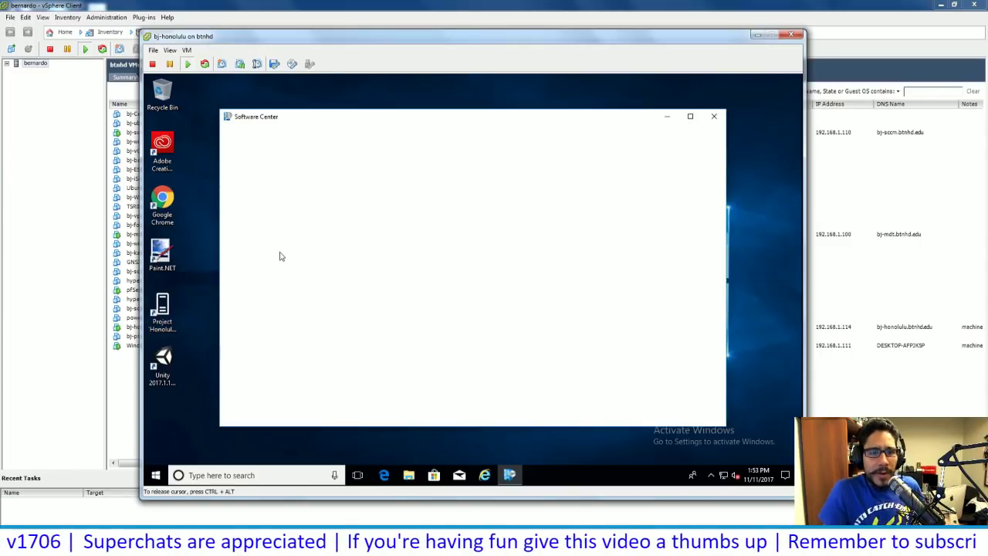
Run winver from the Start right-click menu to confirm Windows 10 version 1709 (build 16299.15), then close it
right_click(156, 475)
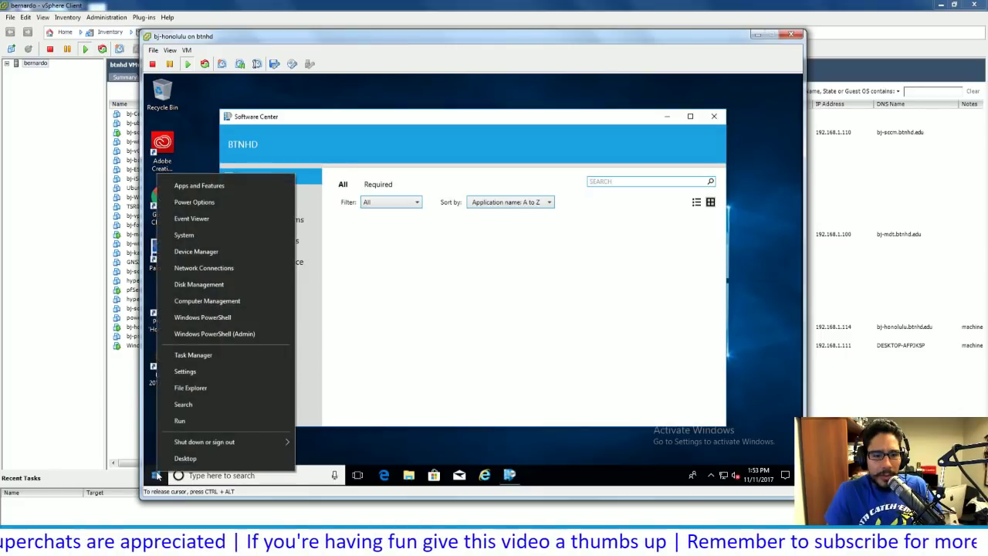
click(200, 417)
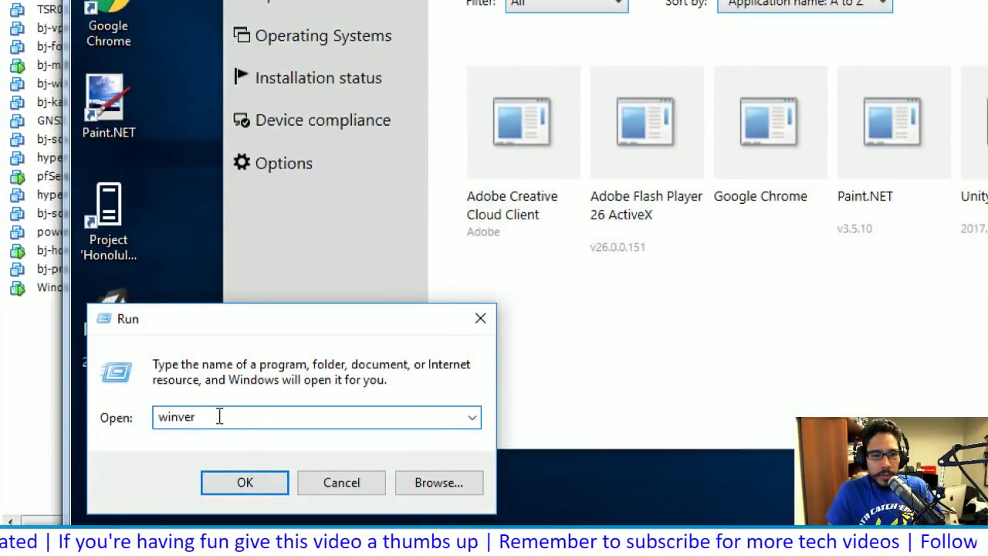
click(257, 481)
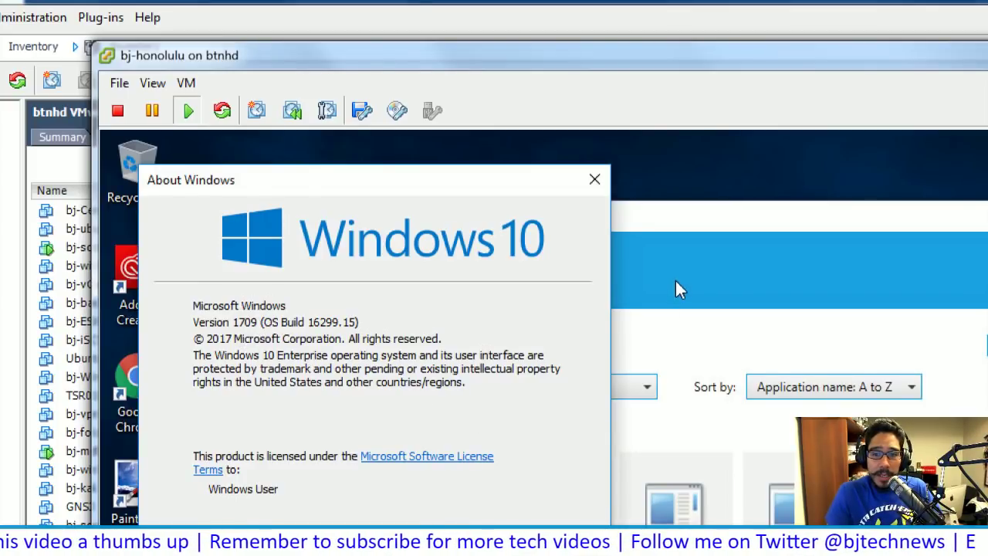
click(594, 179)
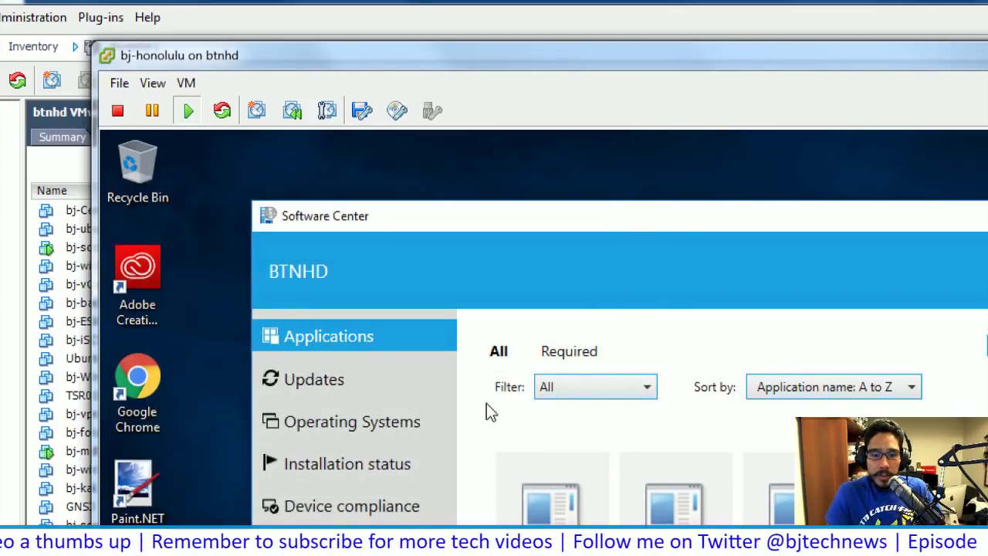
Open Upgrade to Windows 10 v1709 under Operating Systems and review its Installation status and Updates
click(421, 428)
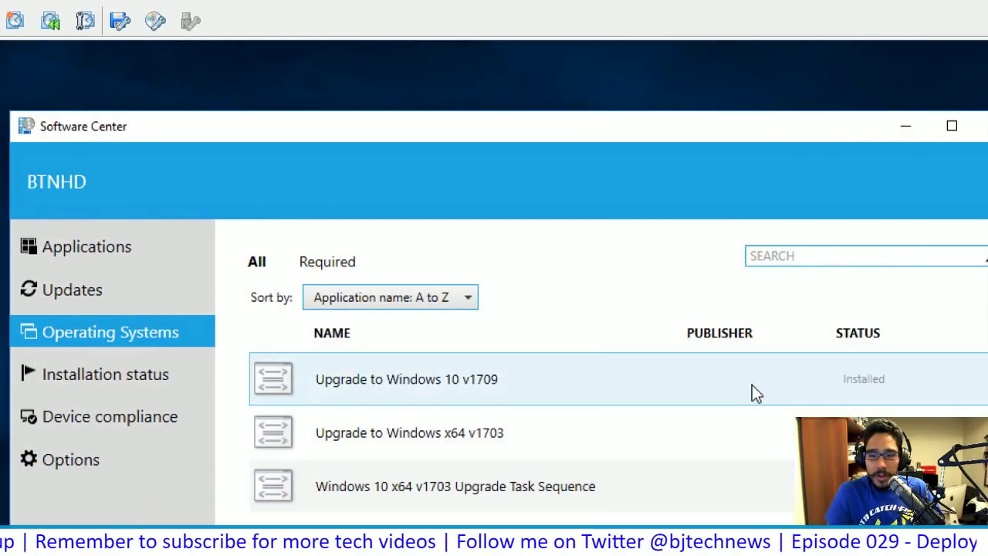
click(750, 392)
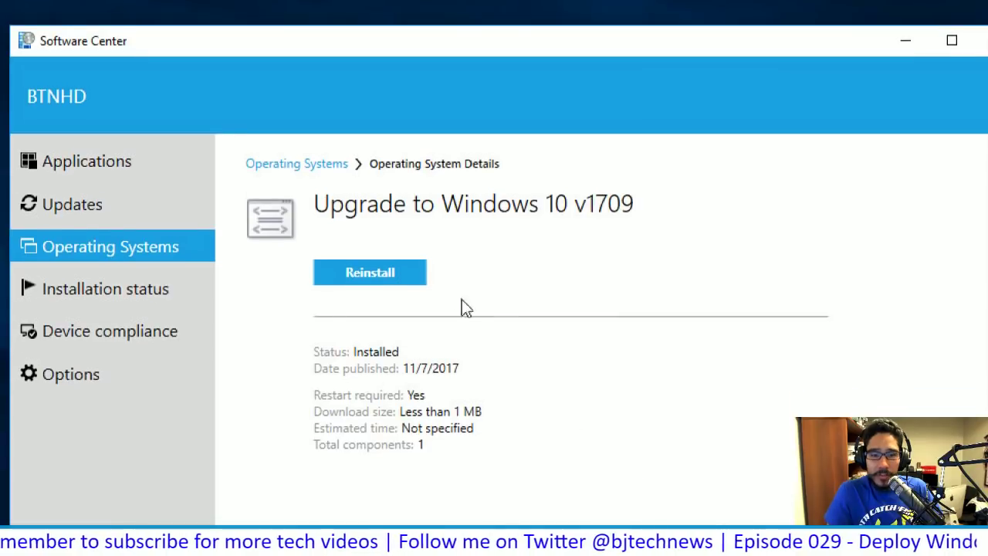
click(126, 302)
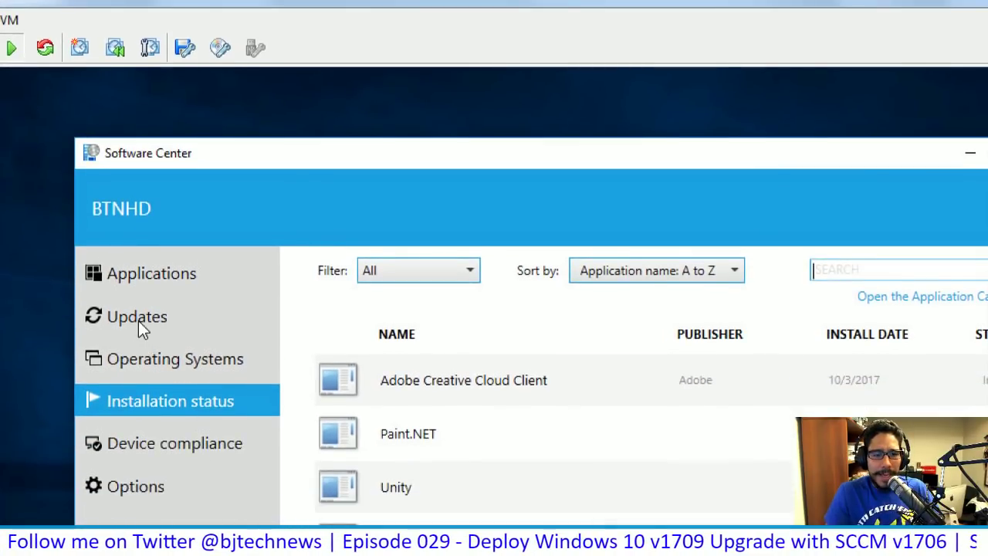
click(139, 323)
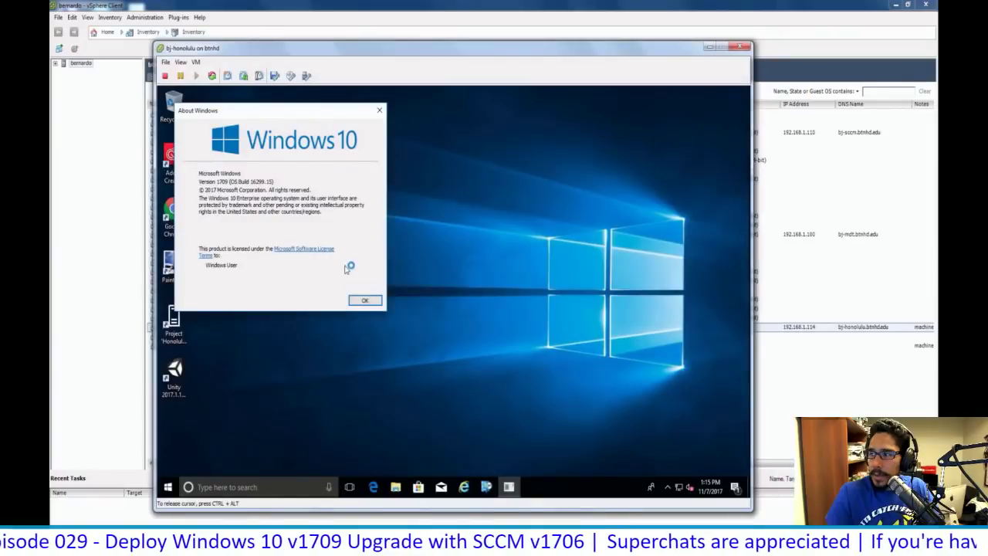
Click OK on the About Windows box in the VM
click(365, 299)
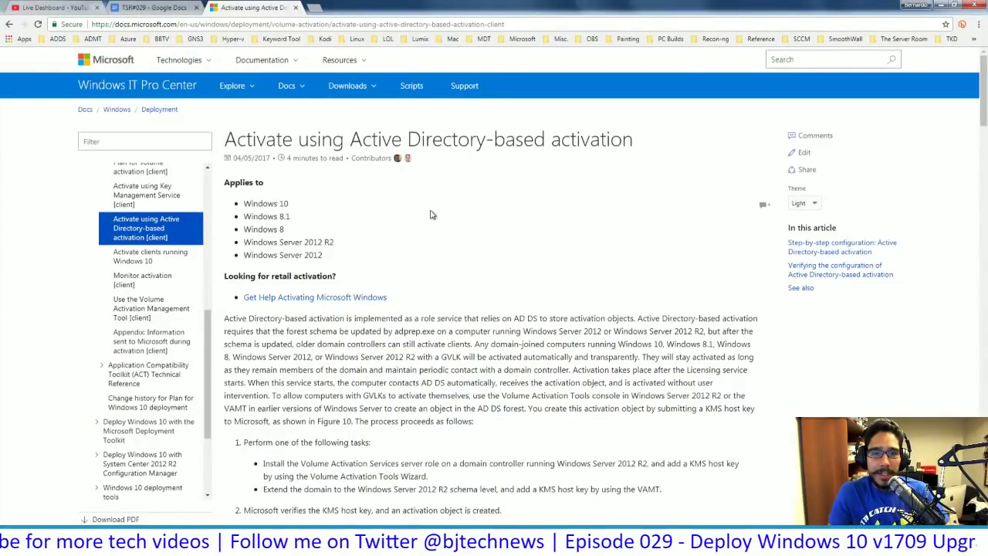
Scroll through Figures 10–15 of the activation article and select its full URL in the address bar
scroll(458, 219, down, 4)
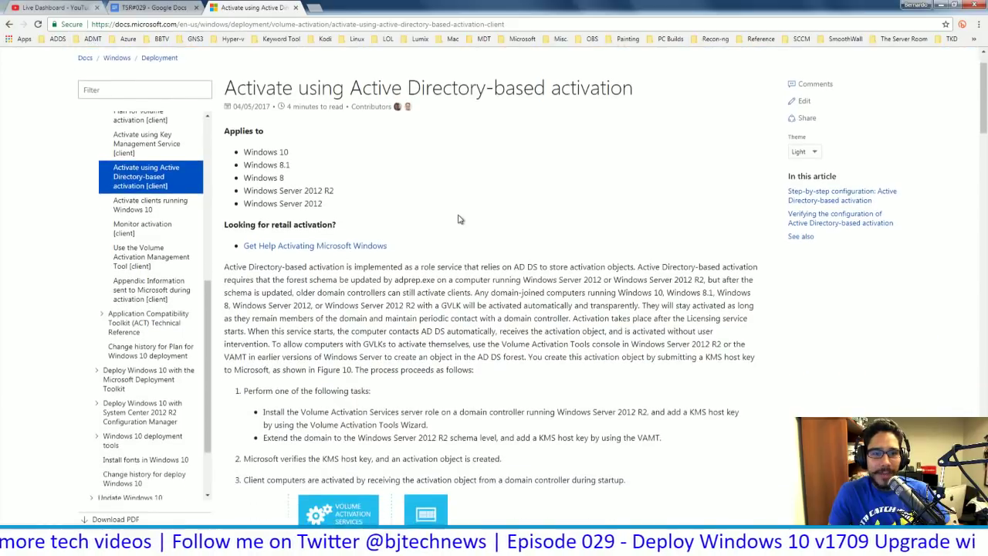
scroll(459, 215, down, 8)
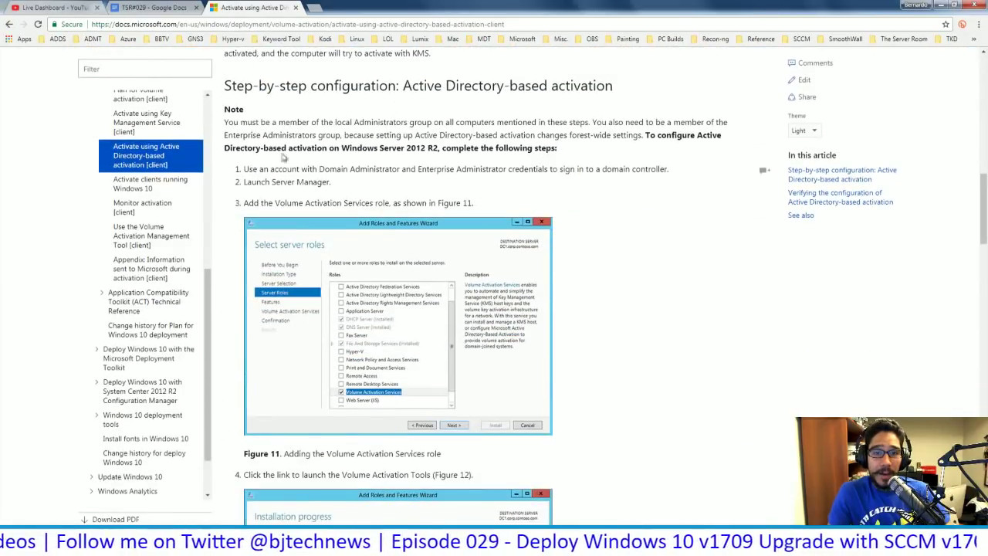
scroll(571, 193, down, 2)
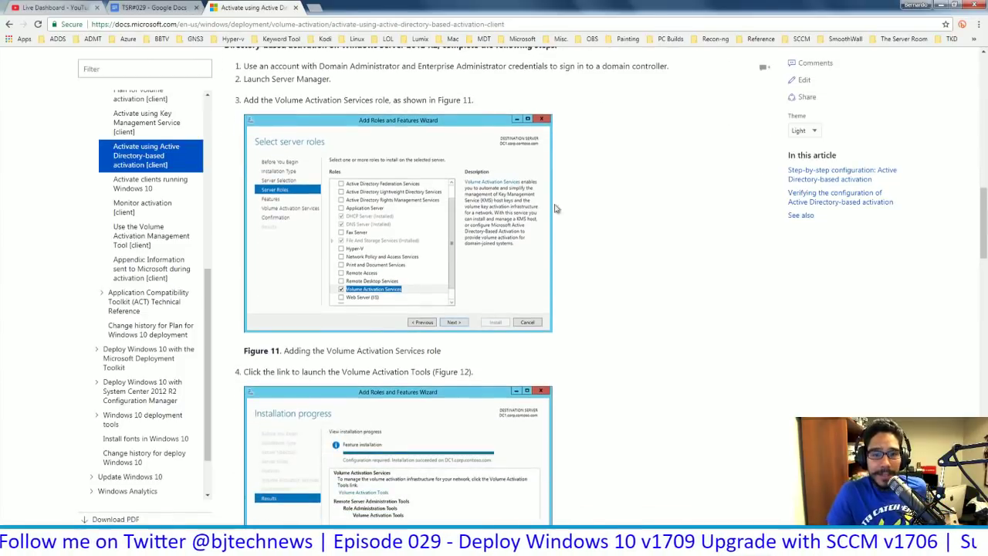
scroll(372, 281, down, 1)
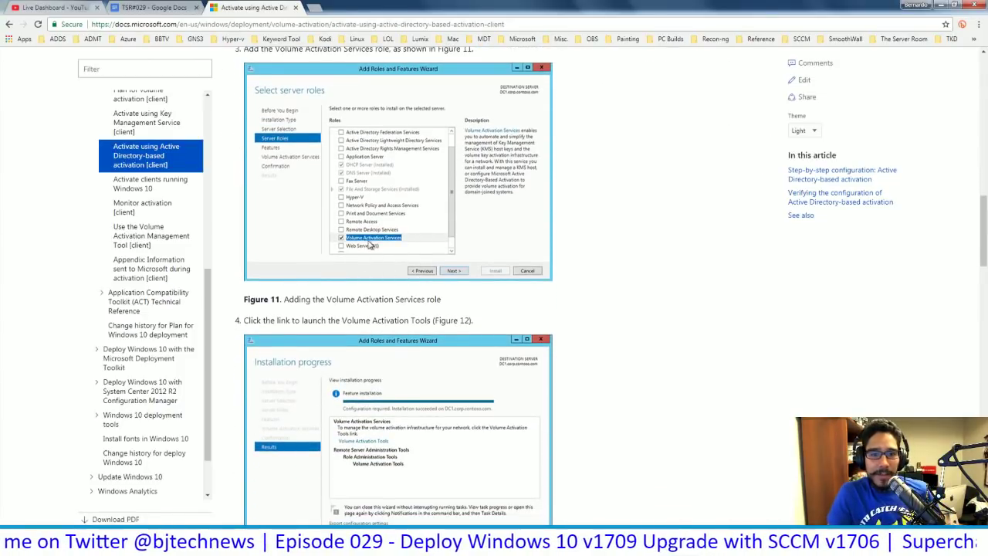
scroll(391, 244, down, 13)
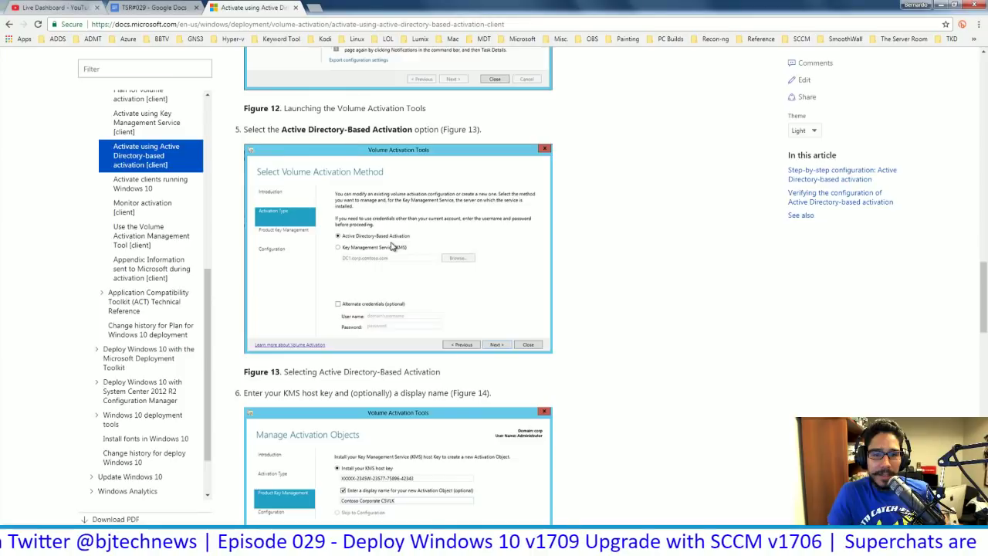
scroll(391, 241, up, 3)
scroll(394, 247, down, 12)
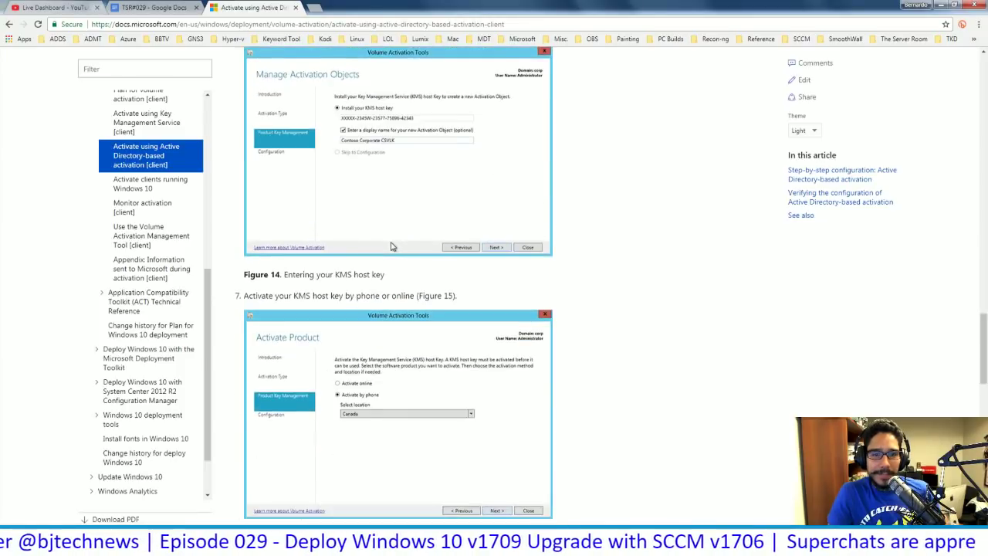
scroll(396, 257, up, 7)
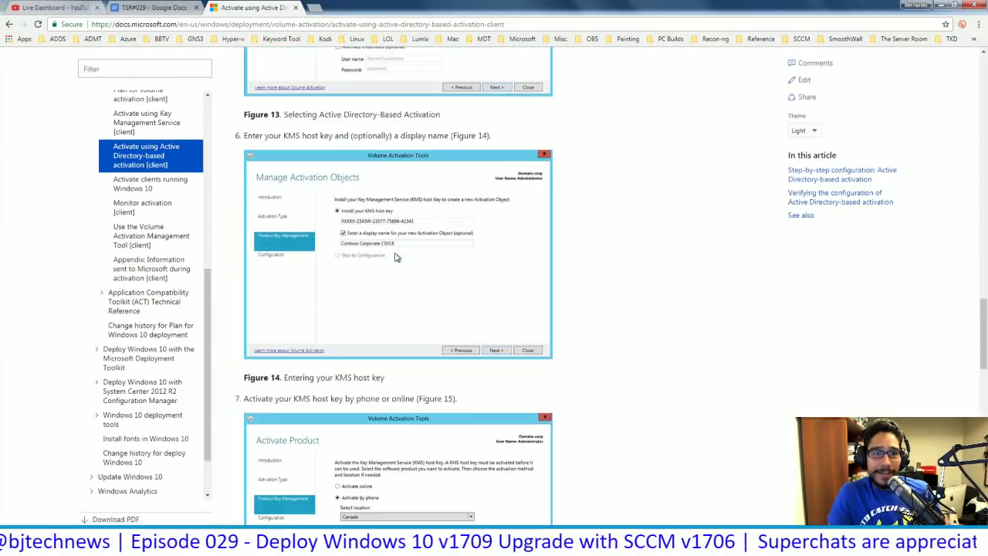
click(198, 24)
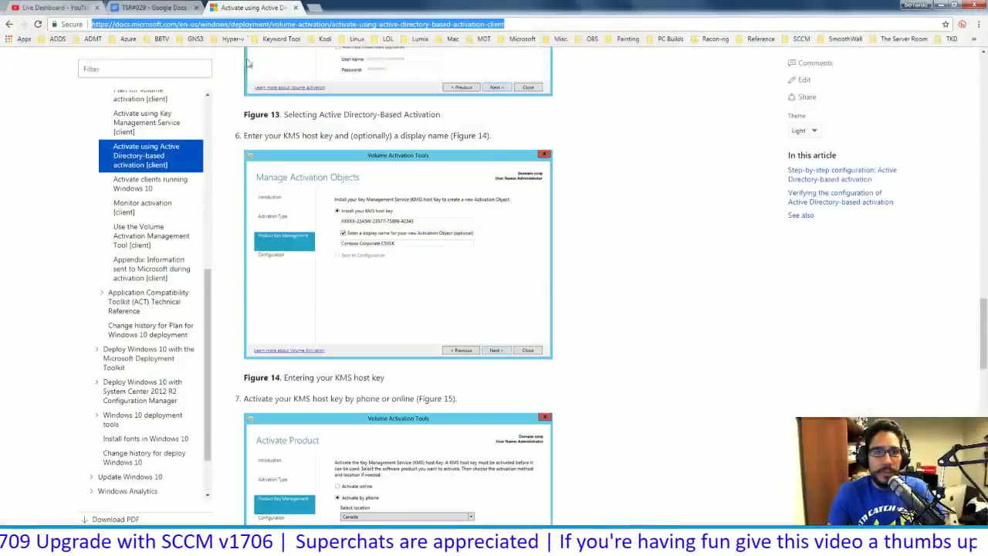
Deselect the address and scroll back to the top of the activation article
click(600, 164)
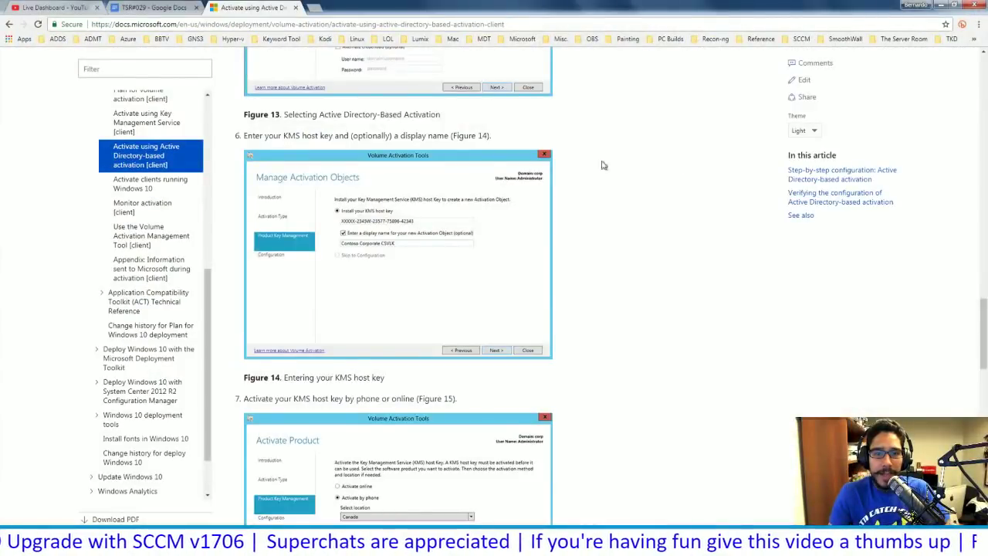
scroll(598, 178, down, 3)
scroll(598, 178, up, 5)
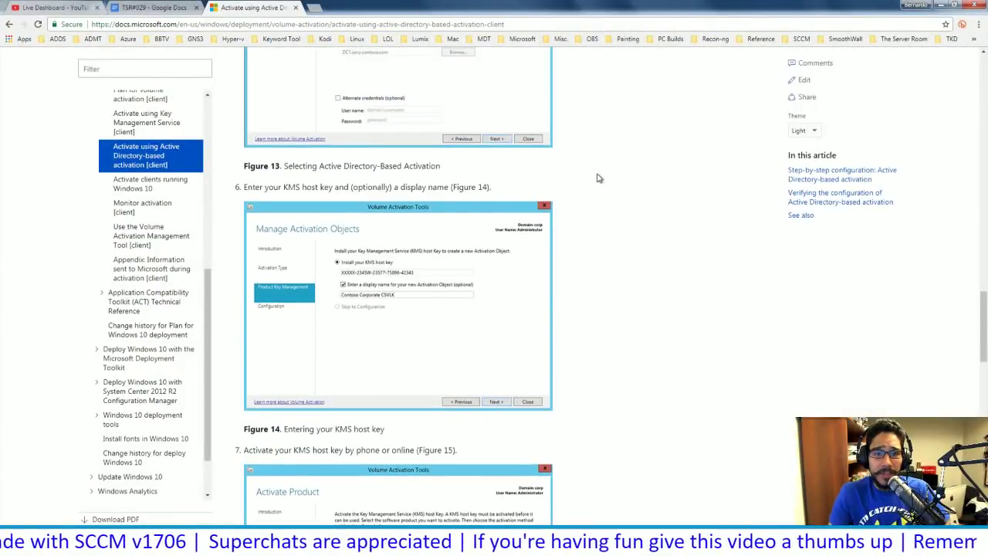
scroll(598, 179, down, 12)
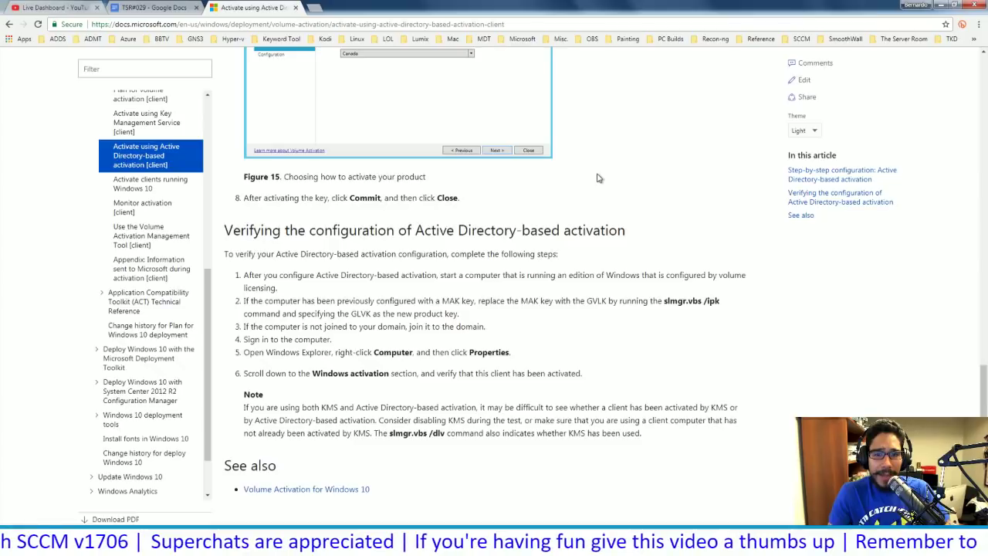
scroll(599, 176, up, 20)
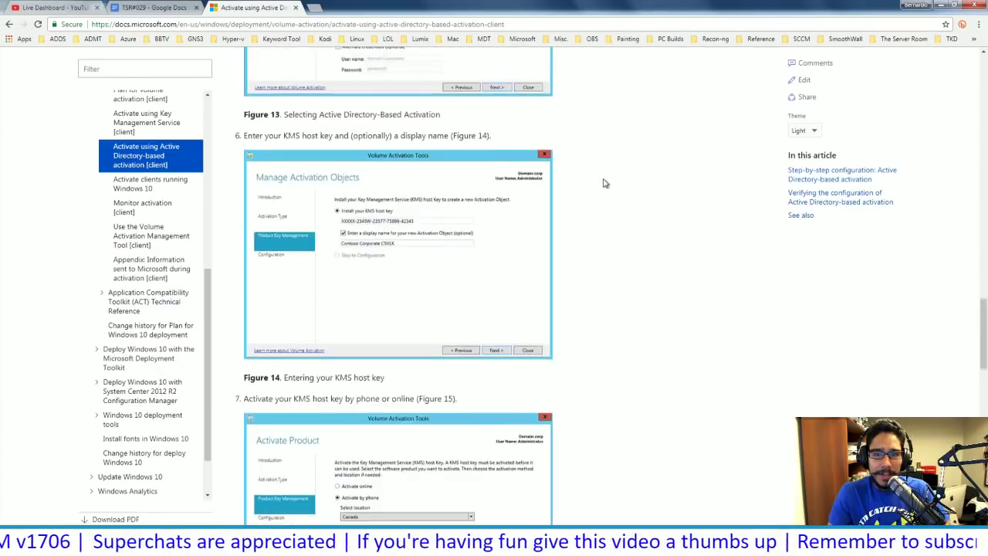
scroll(606, 181, up, 8)
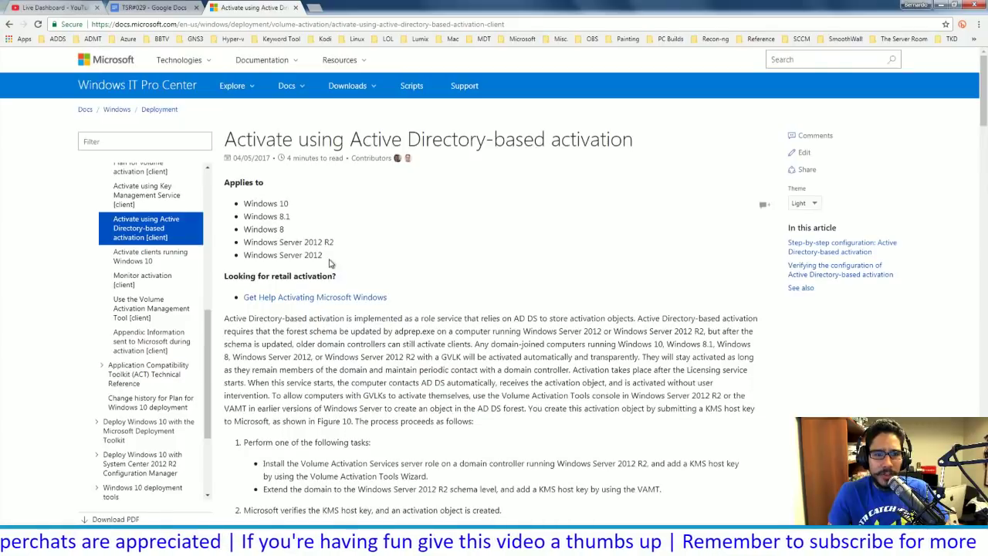
Highlight Windows Server 2012 and 2012 R2 under Applies to, then the article title
drag(324, 258, 257, 255)
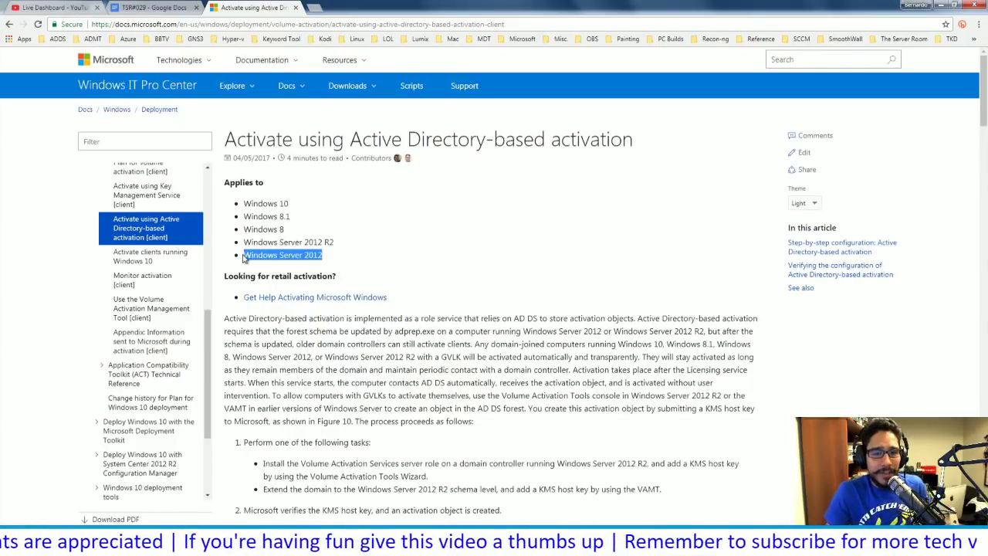
drag(349, 244, 257, 244)
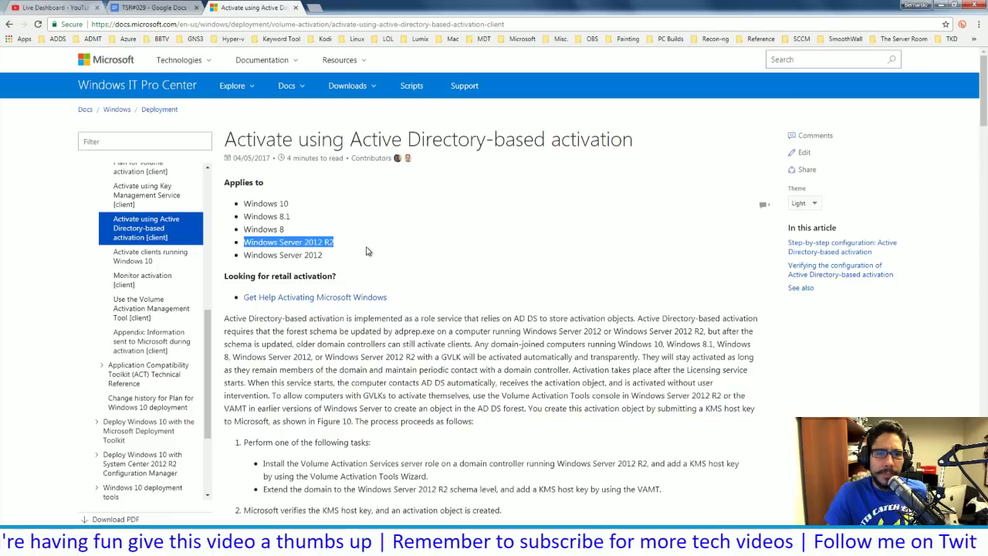
click(368, 251)
drag(225, 140, 651, 140)
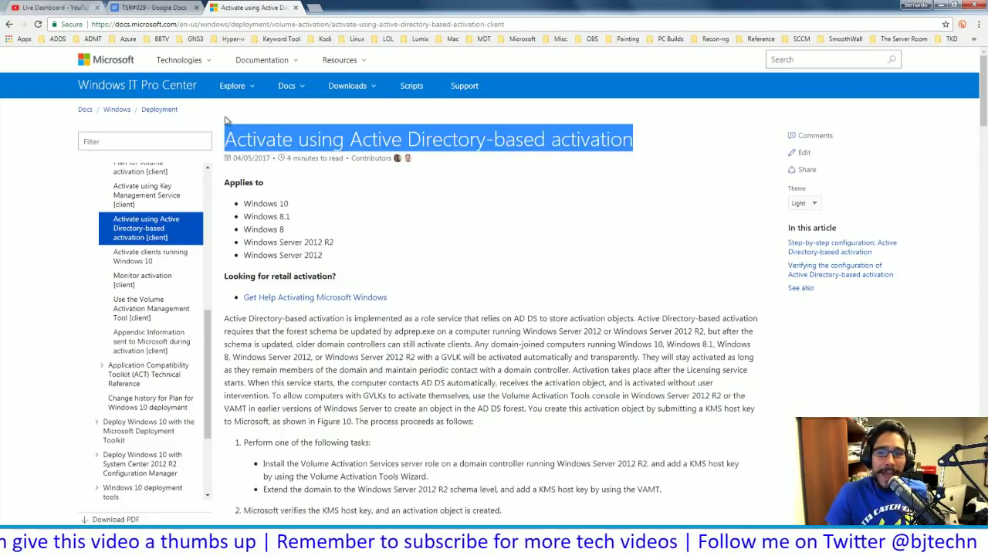